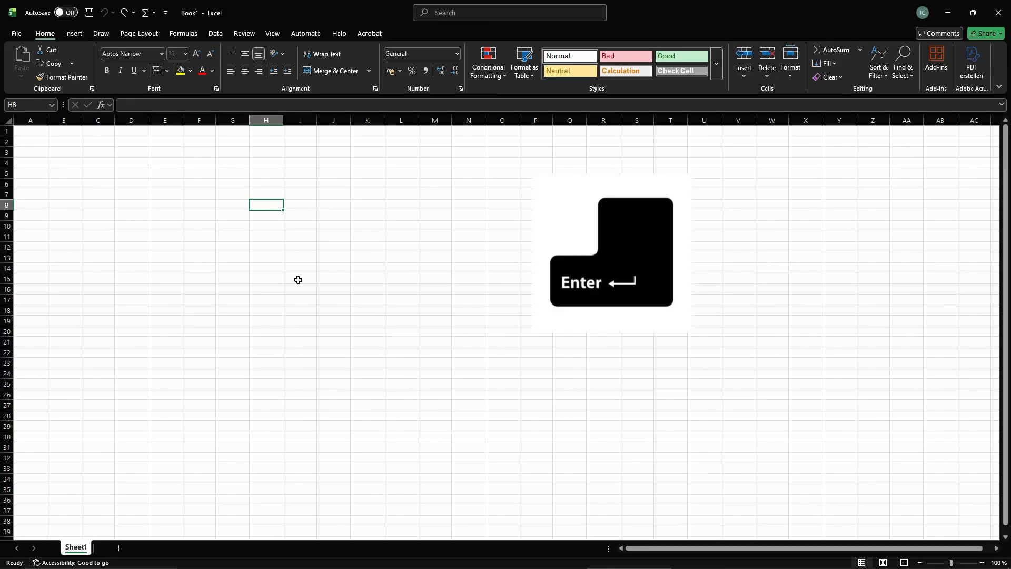
# - Move the active cell down column H from H8 to H12 and back up to H9
pyautogui.press('Return')
pyautogui.press('Return')
pyautogui.press('Return')
pyautogui.press('Return')
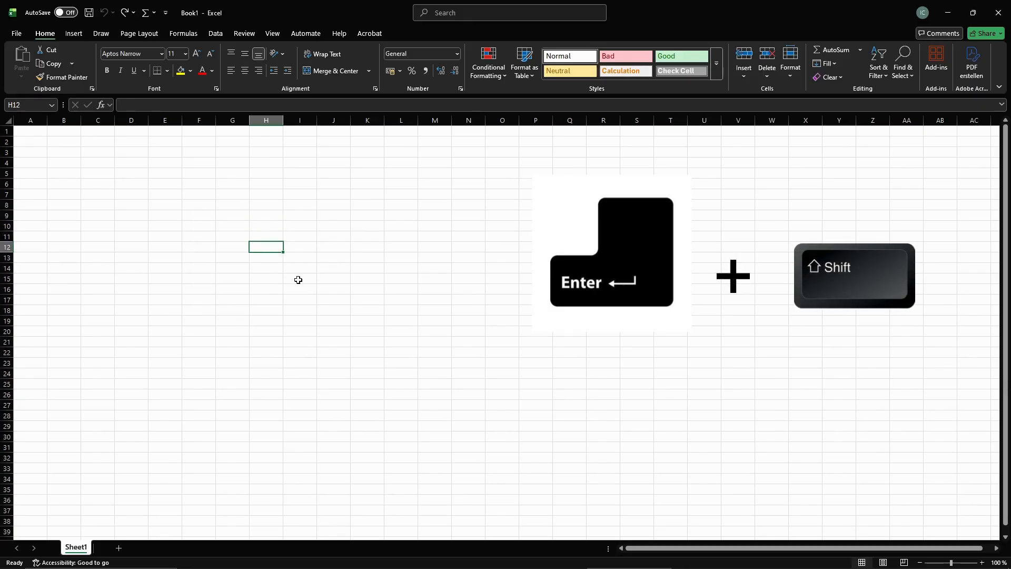
pyautogui.hotkey('shift', 'Return')
pyautogui.hotkey('shift', 'Return')
pyautogui.hotkey('shift', 'Return')
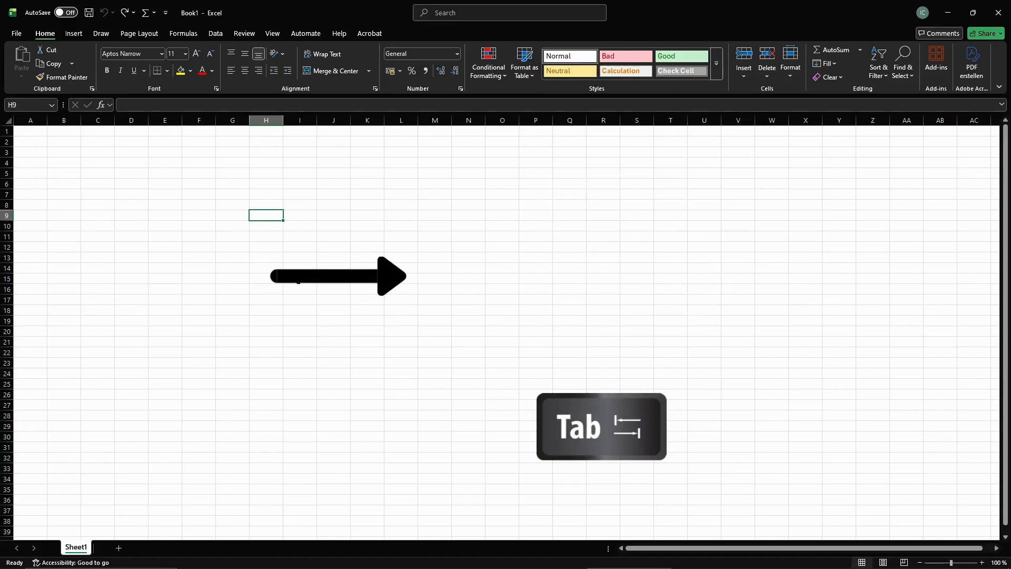
# - Move the active cell rightward along row 9 to L9 and back leftward to G9
pyautogui.press('Tab')
pyautogui.press('Tab')
pyautogui.press('Tab')
pyautogui.press('Tab')
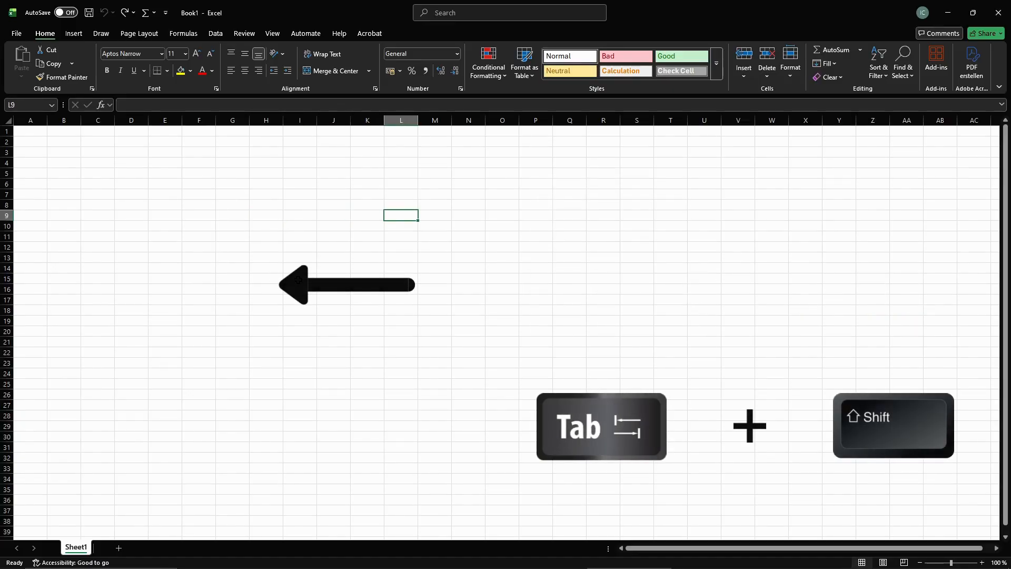
pyautogui.hotkey('shift', 'Tab')
pyautogui.hotkey('shift', 'Tab')
pyautogui.hotkey('shift', 'Tab')
pyautogui.hotkey('shift', 'Tab')
pyautogui.hotkey('shift', 'Tab')
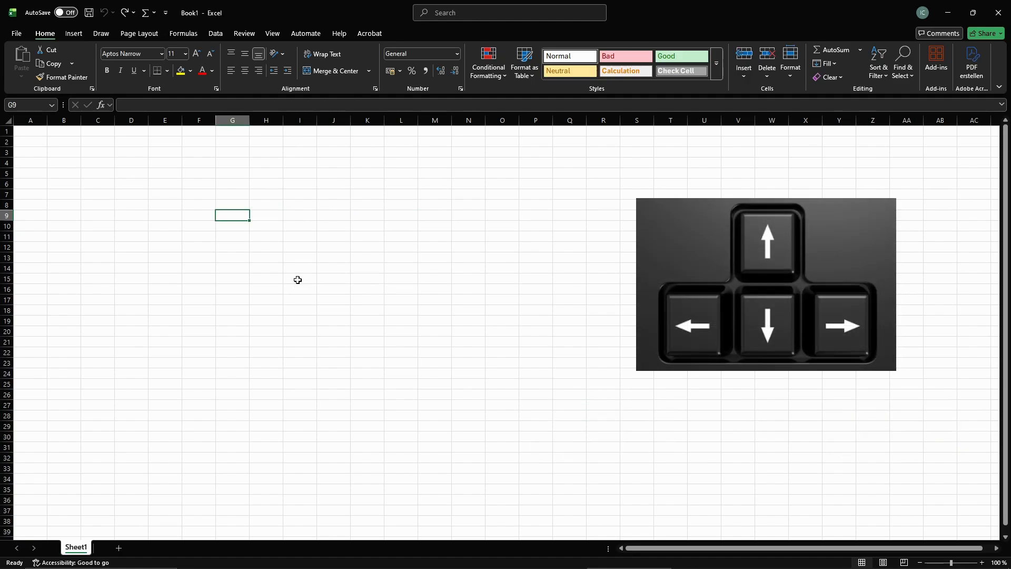
# - Move the active cell one cell at a time in all four directions around G9
pyautogui.press('Up')
pyautogui.press('Right')
pyautogui.press('Right')
pyautogui.press('Down')
pyautogui.press('Left')
pyautogui.press('Left')
pyautogui.press('Left')
pyautogui.press('Up')
pyautogui.press('Up')
pyautogui.press('Down')
pyautogui.press('Down')
pyautogui.press('Down')
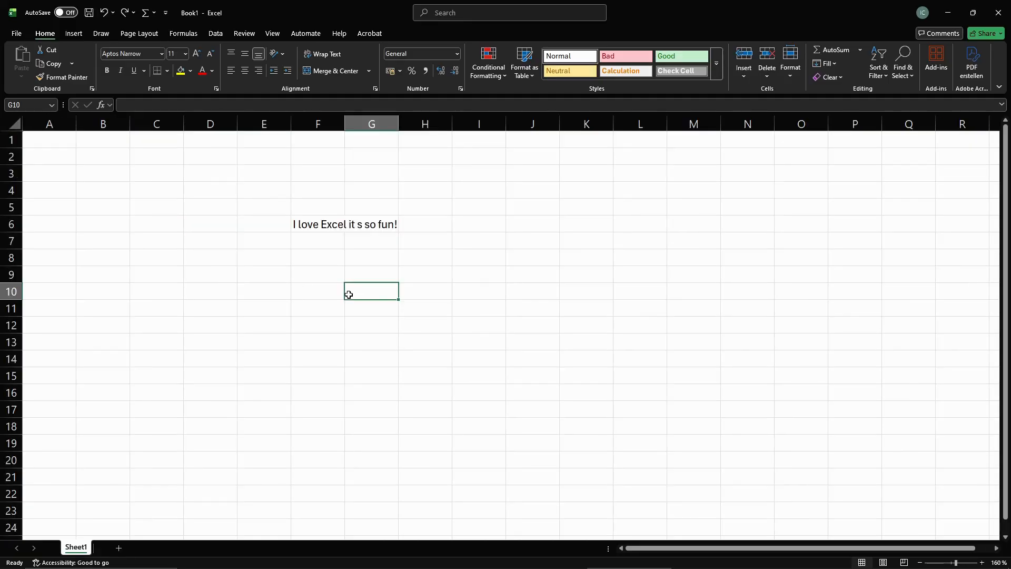
# - Enter "Hello" in G6, next to the long sentence in F6
pyautogui.click(303, 225)
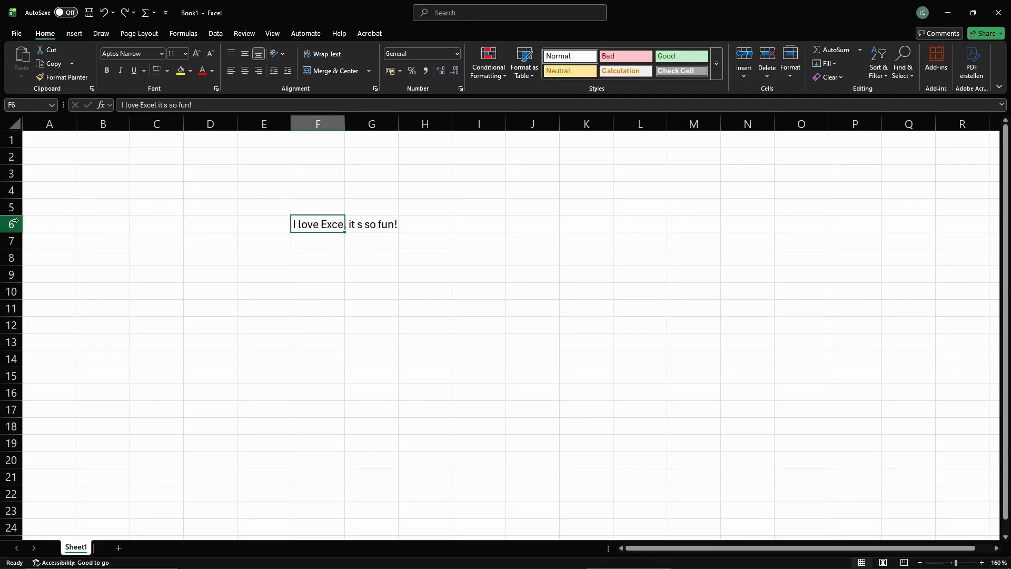
pyautogui.click(357, 280)
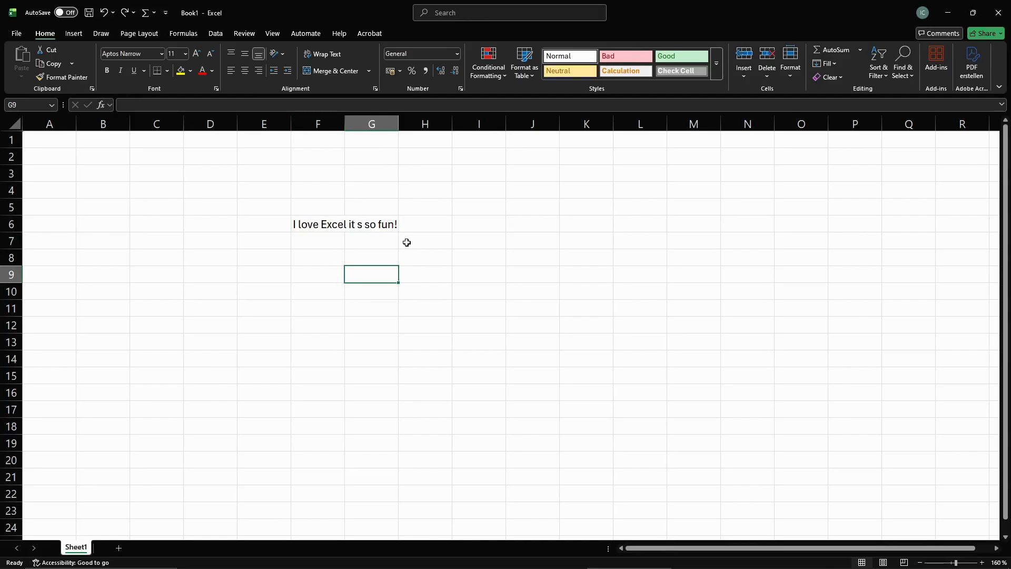
pyautogui.click(373, 224)
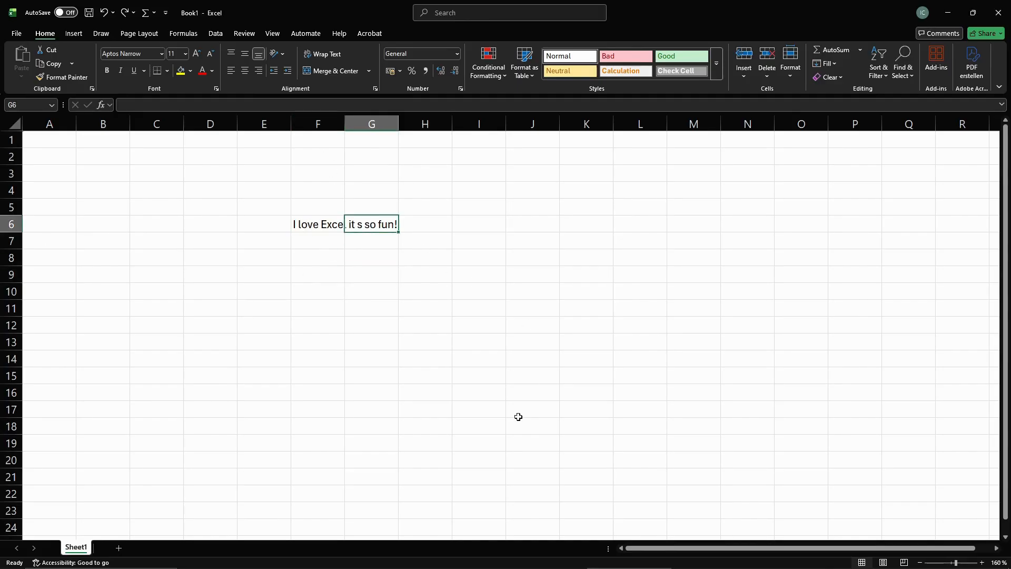
pyautogui.write('Hello')
pyautogui.click(414, 363)
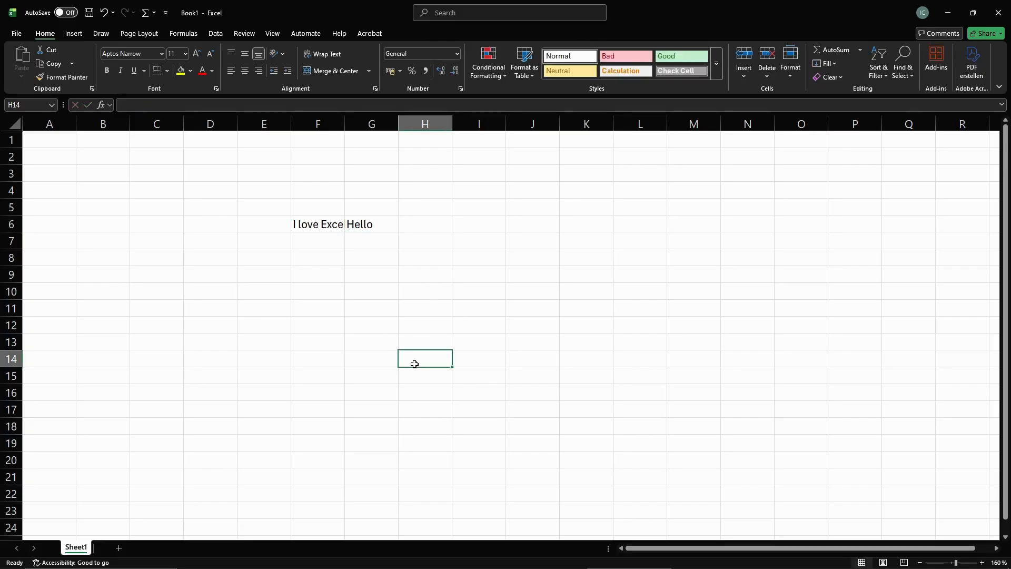
# - Try widening column F by hand to fit the sentence in F6, and undo the width change
pyautogui.click(320, 226)
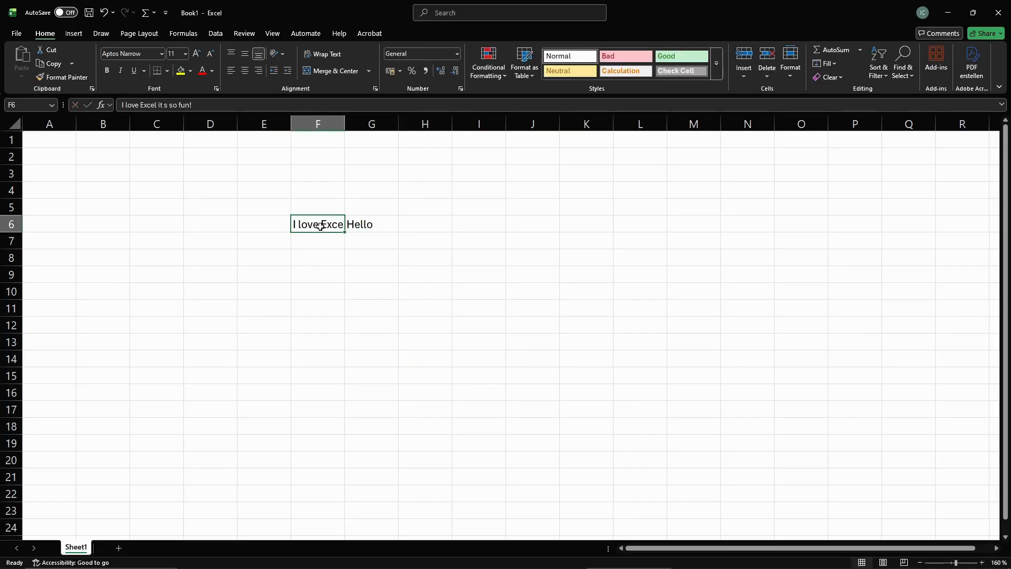
pyautogui.click(346, 254)
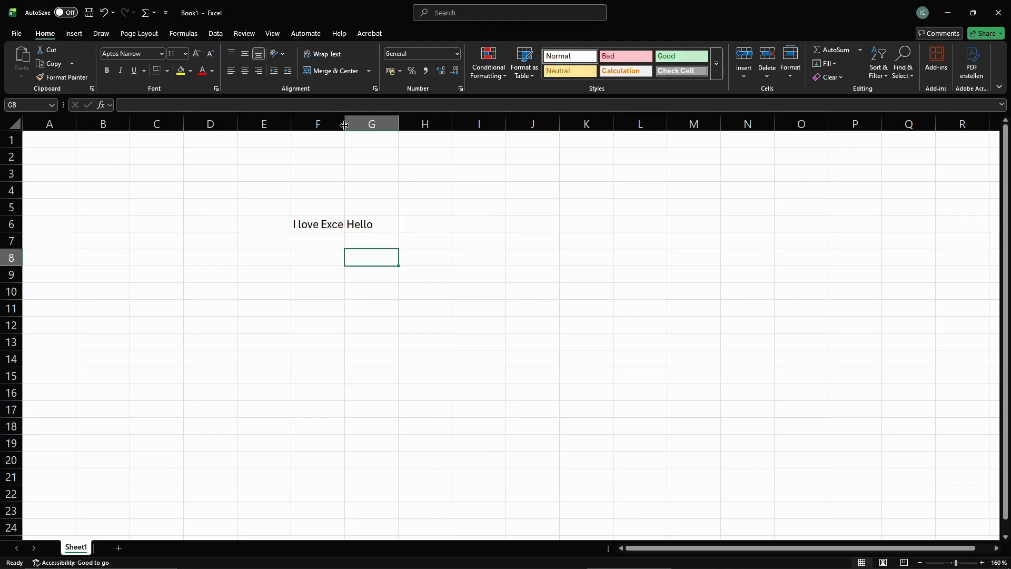
pyautogui.moveTo(345, 125); pyautogui.dragTo(401, 128)
pyautogui.click(372, 376)
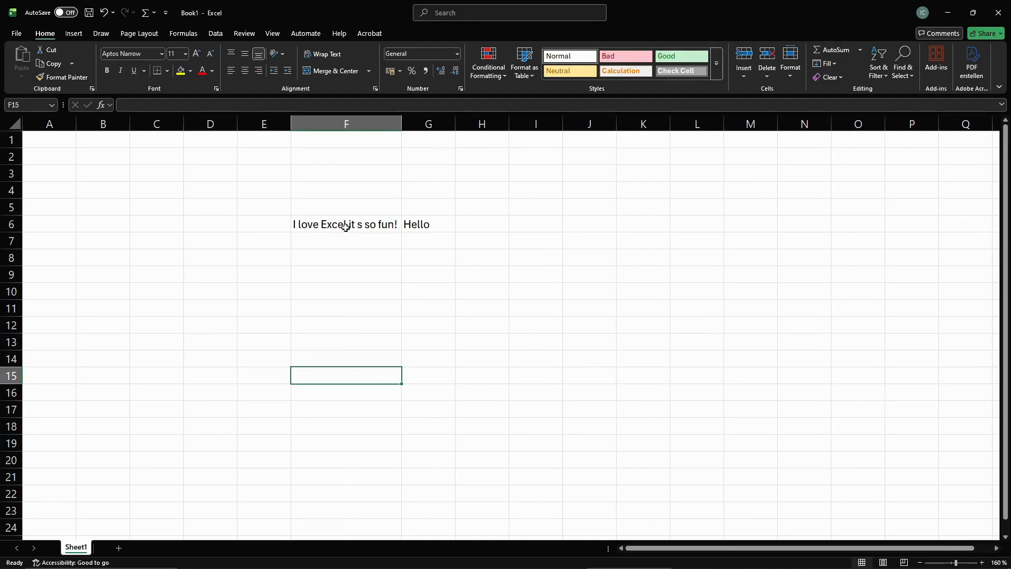
pyautogui.hotkey('ctrl', 'z')
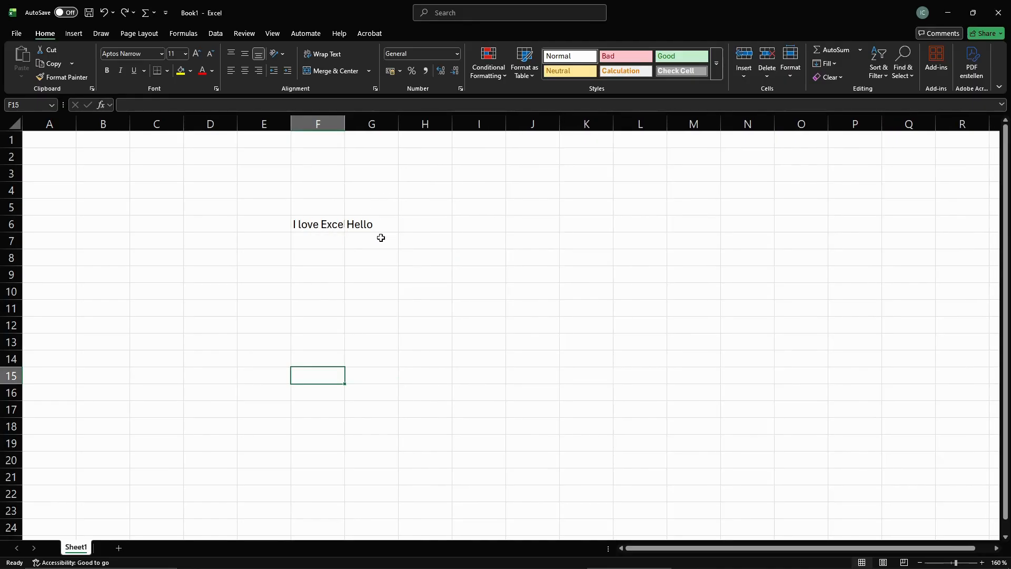
# - Auto-fit the width of column F to the sentence in F6
pyautogui.doubleClick(345, 124)
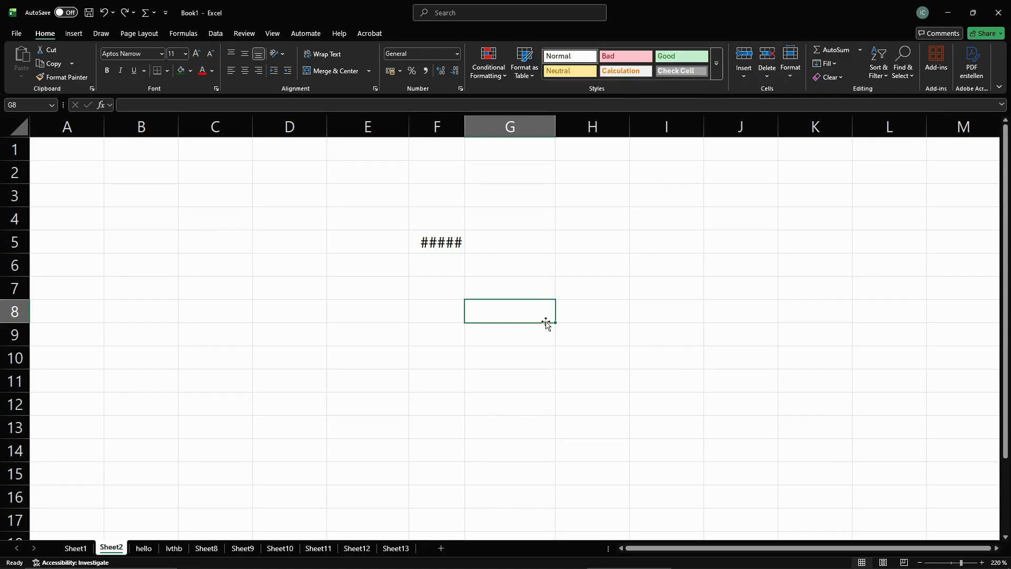
# - Try auto-fitting column F to the amount in F5 on Sheet2, and undo the width change
pyautogui.click(442, 247)
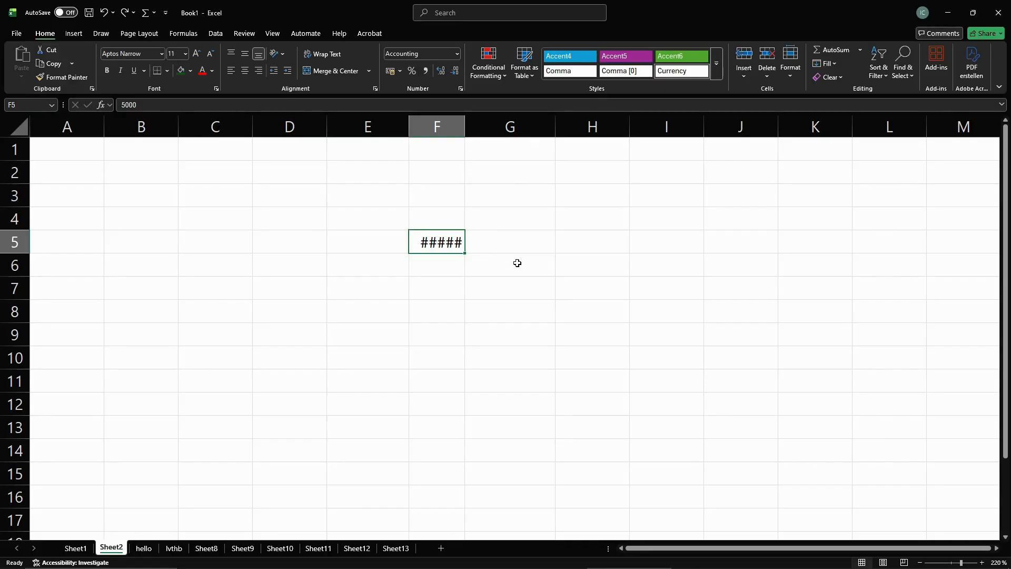
pyautogui.doubleClick(465, 127)
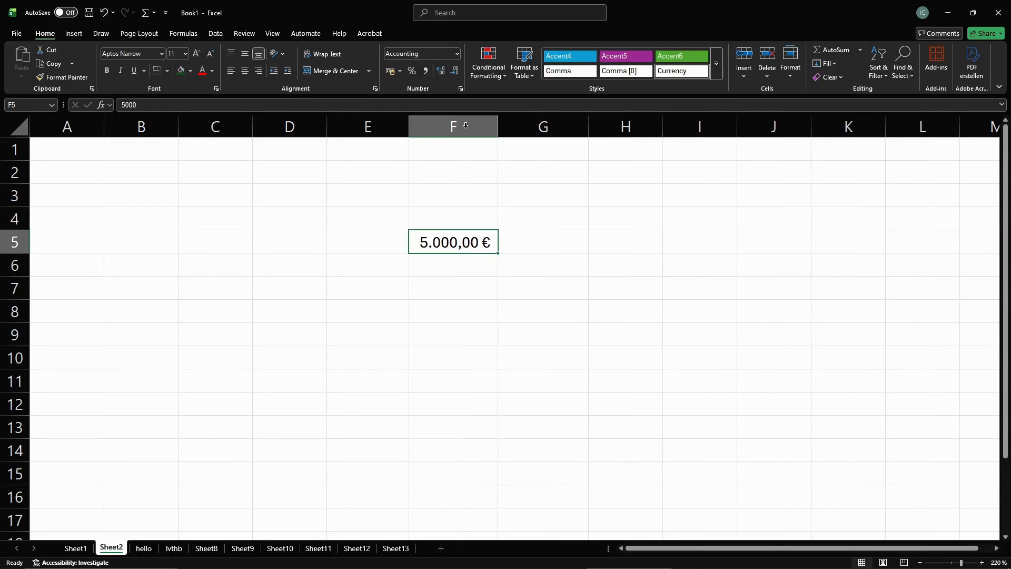
pyautogui.hotkey('ctrl', 'z')
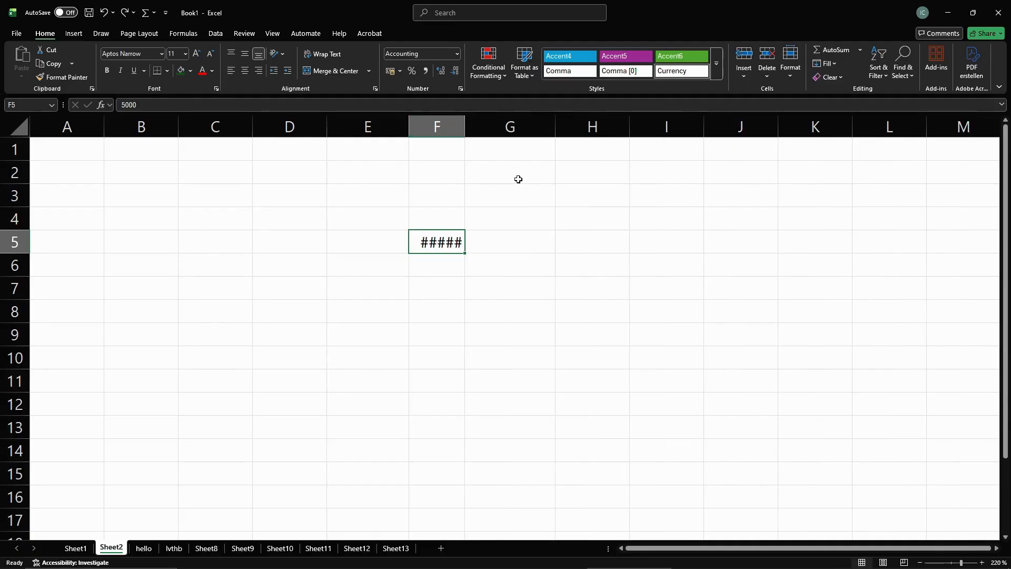
# - Widen column F on Sheet2 by hand so it has room for the amount in F5
pyautogui.moveTo(466, 127); pyautogui.dragTo(529, 127)
pyautogui.click(470, 311)
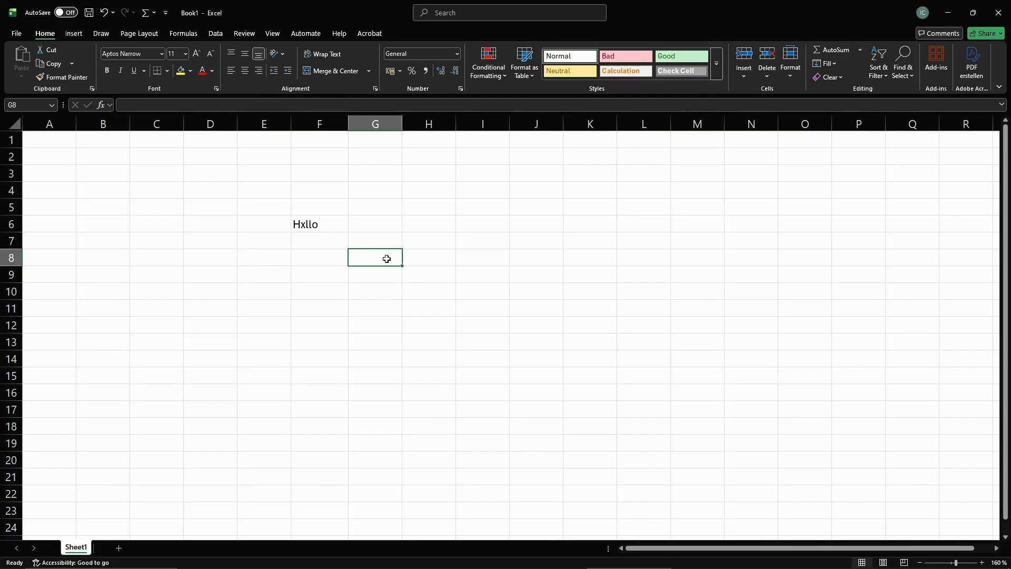
# - Try replacing the misspelled word in F6 by retyping the whole entry as "Hello"
pyautogui.click(313, 221)
pyautogui.doubleClick(312, 220)
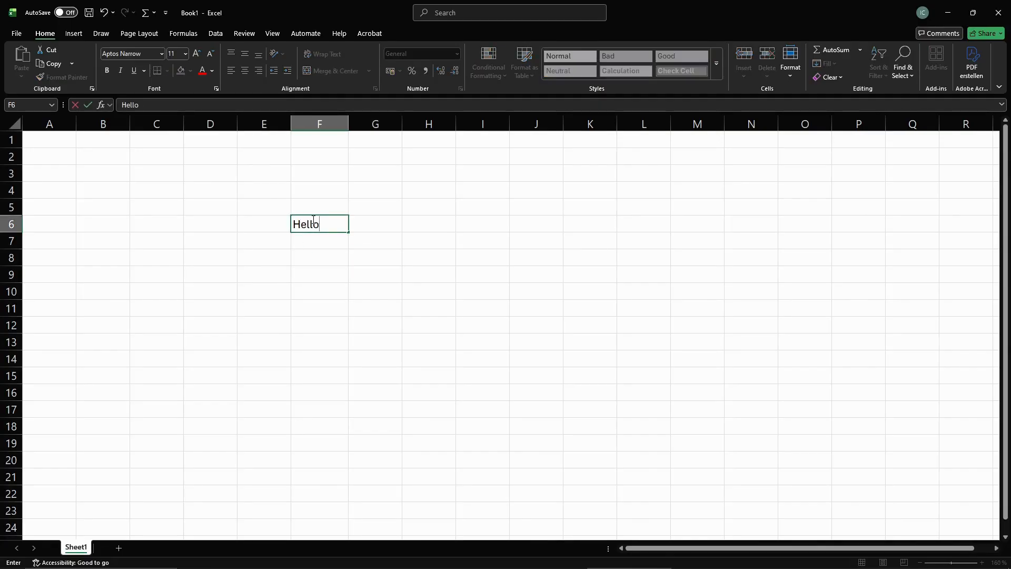
pyautogui.doubleClick(313, 224)
pyautogui.click(402, 221)
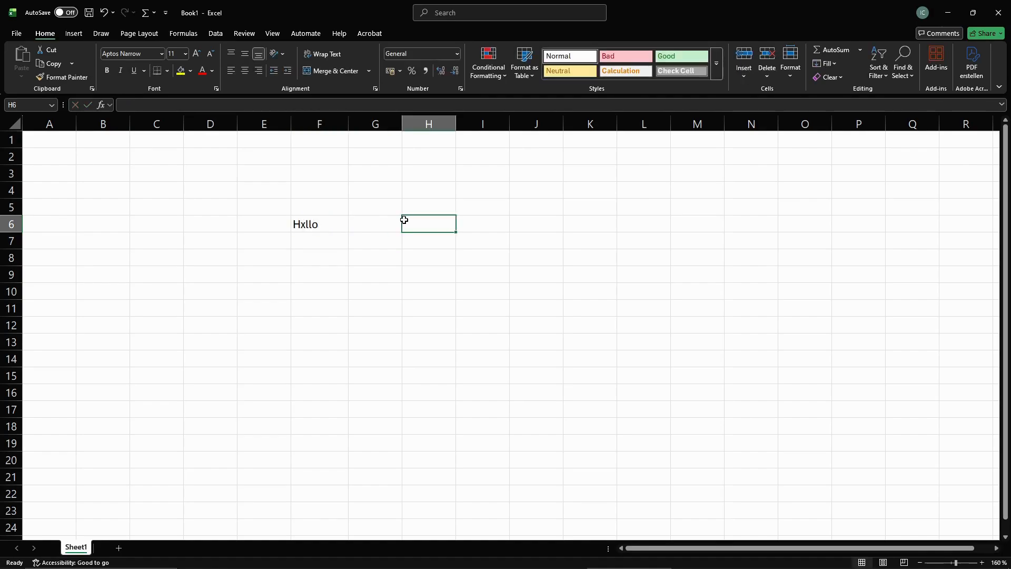
# - Try correcting "Hxllo" inside F6 by replacing the x with e, and cancel the edit
pyautogui.doubleClick(312, 224)
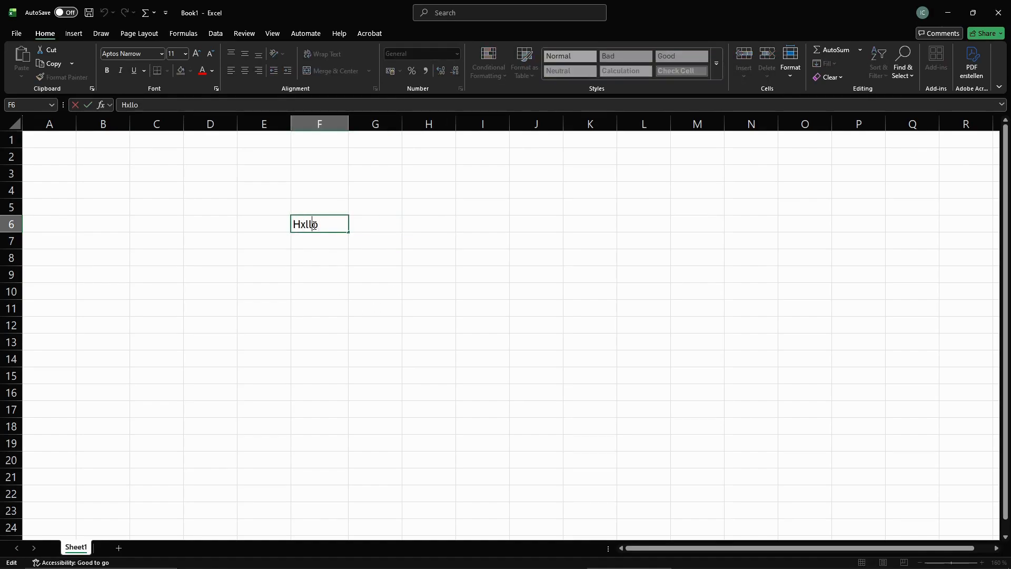
pyautogui.click(305, 224)
pyautogui.press('BackSpace')
pyautogui.write('e')
pyautogui.press('Escape')
pyautogui.click(331, 286)
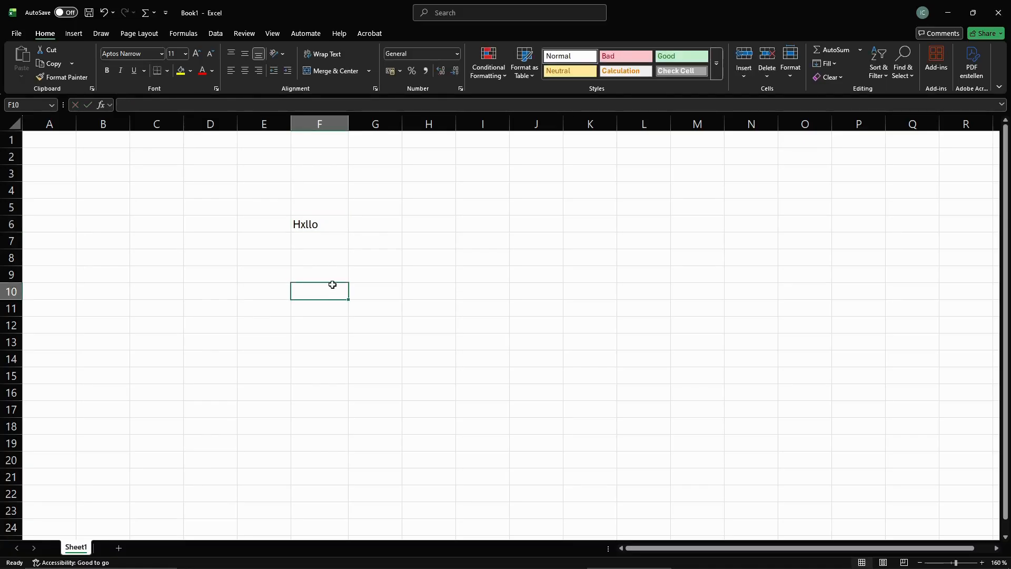
# - Open the misspelled text in F6 for editing within the cell
pyautogui.click(320, 224)
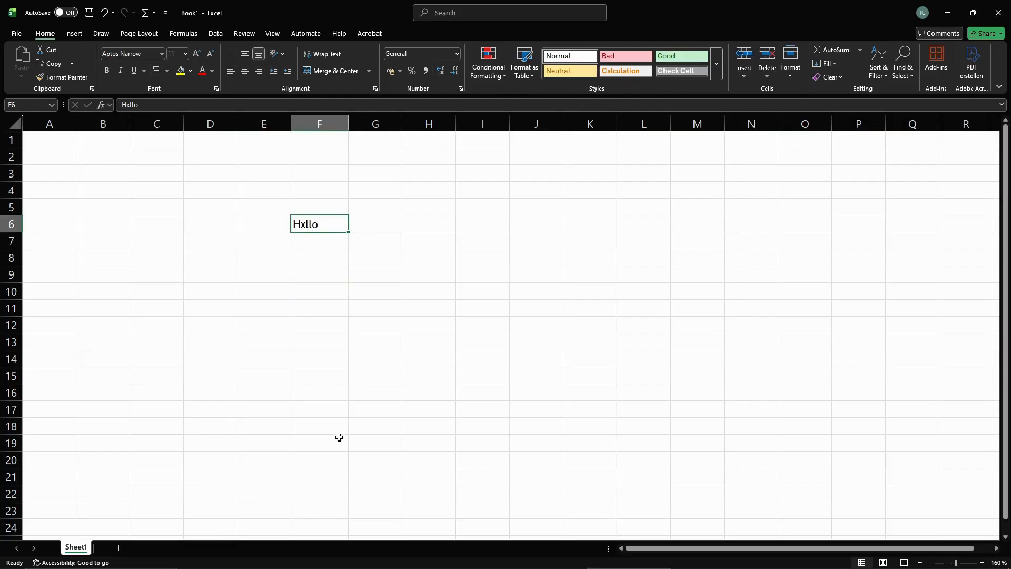
pyautogui.press('F2')
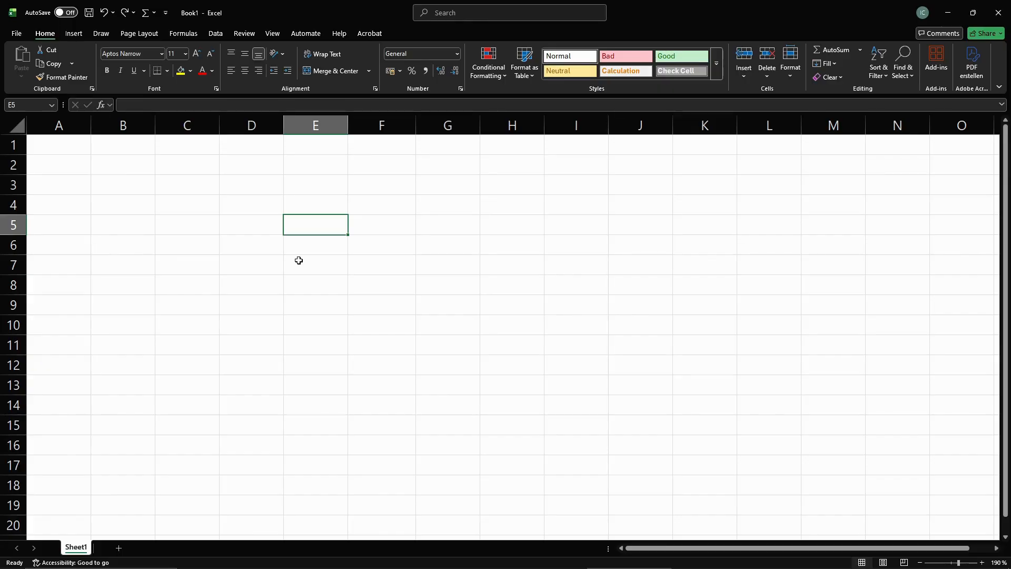
# - Enter the operator signs +, -, * and / as headings in cells E5 through H5
pyautogui.write('=')
pyautogui.press('BackSpace')
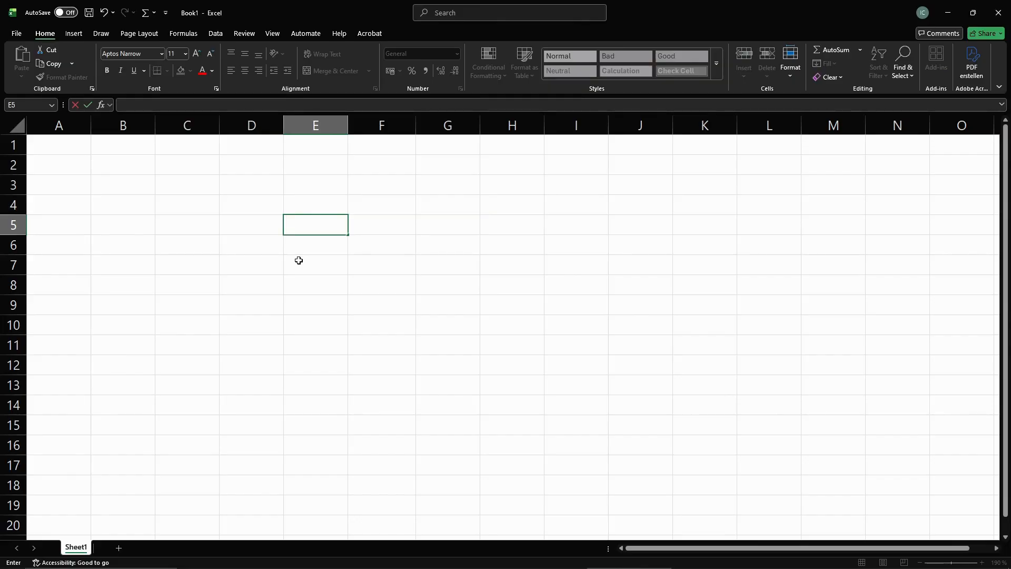
pyautogui.write('+')
pyautogui.press('Tab')
pyautogui.write('-')
pyautogui.press('Tab')
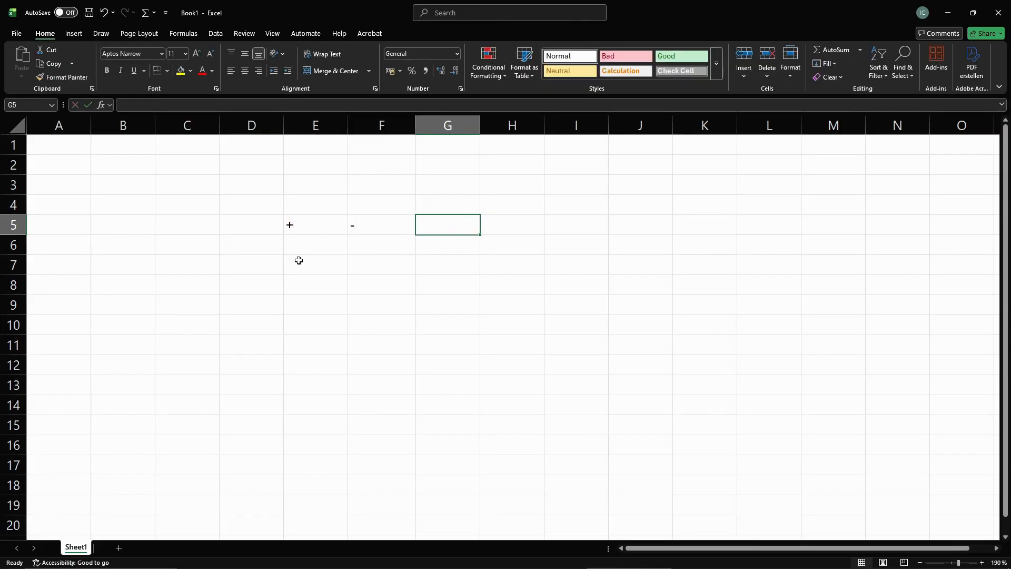
pyautogui.write('*')
pyautogui.press('Tab')
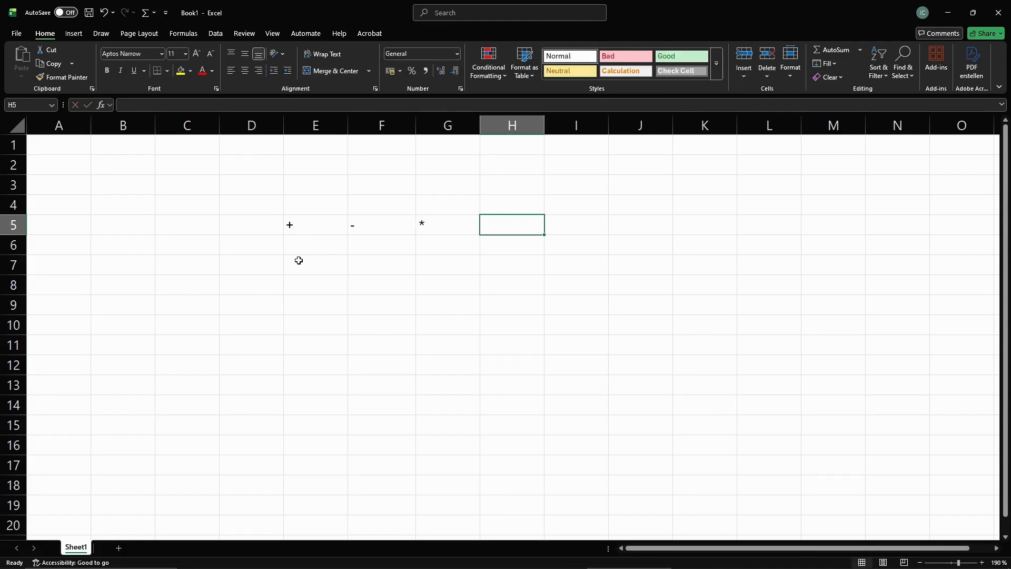
pyautogui.write('/')
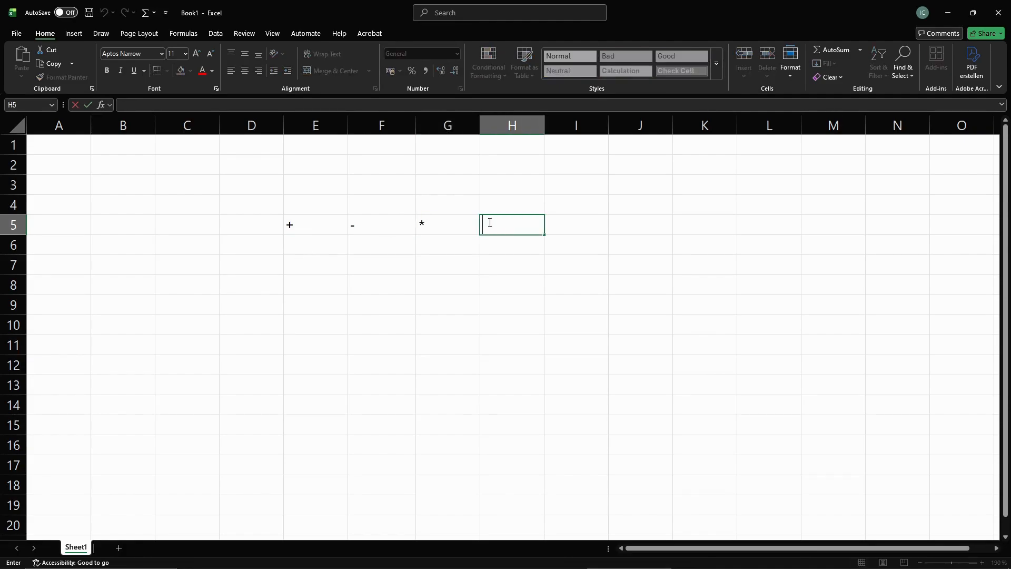
pyautogui.press('Tab')
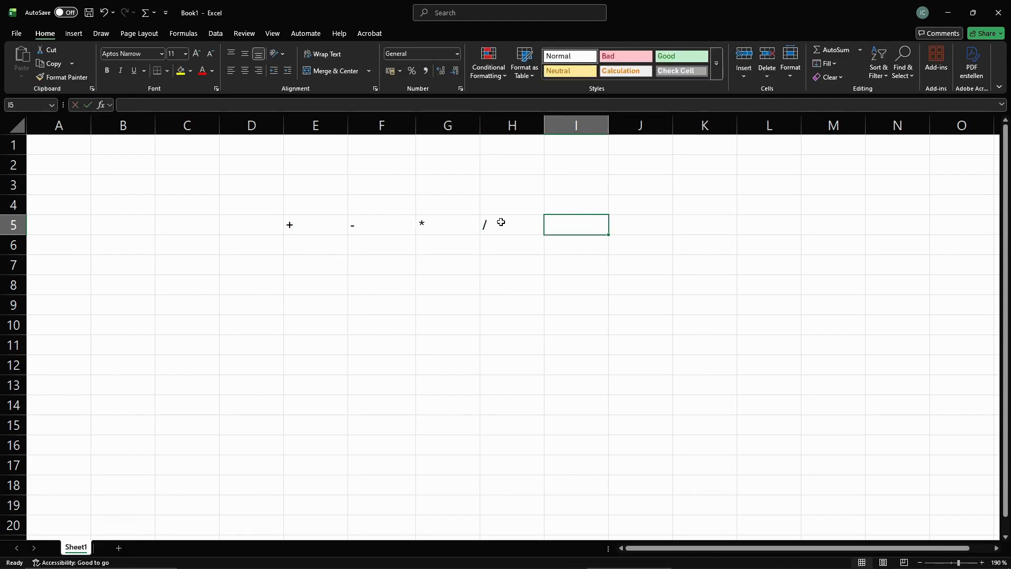
# - Enter the addition formula =16+4 in E6, below the + heading
pyautogui.moveTo(502, 222); pyautogui.dragTo(470, 229)
pyautogui.press('Down')
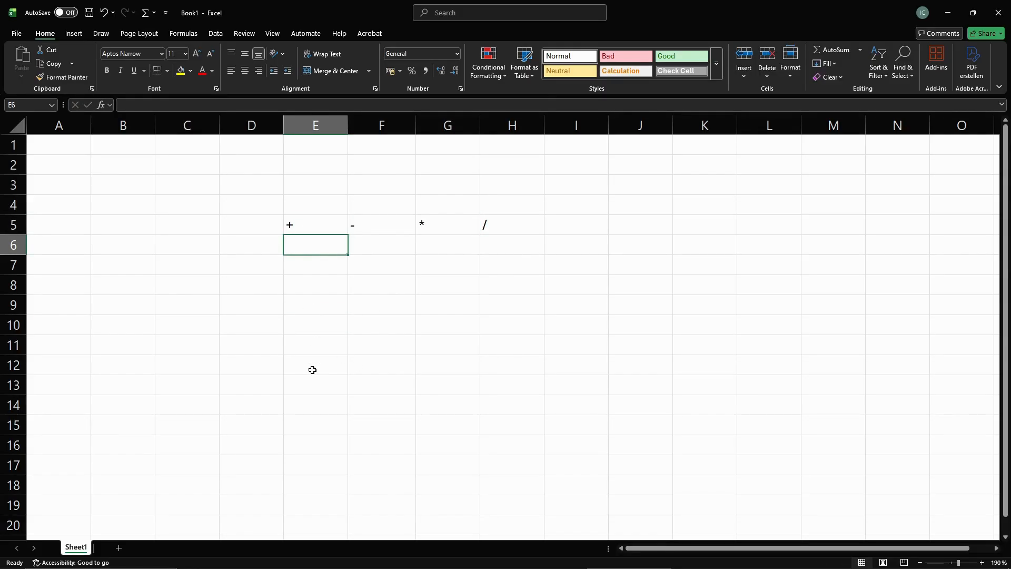
pyautogui.write('=')
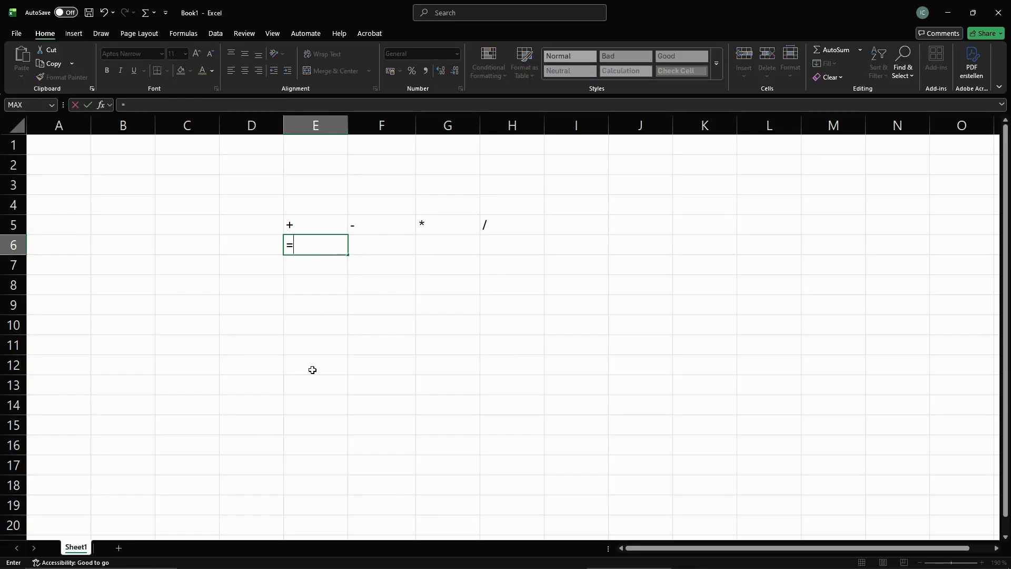
pyautogui.write('16+4')
pyautogui.press('Return')
# - Enter the subtraction formula =50-45 in F6, below the - heading
pyautogui.click(376, 243)
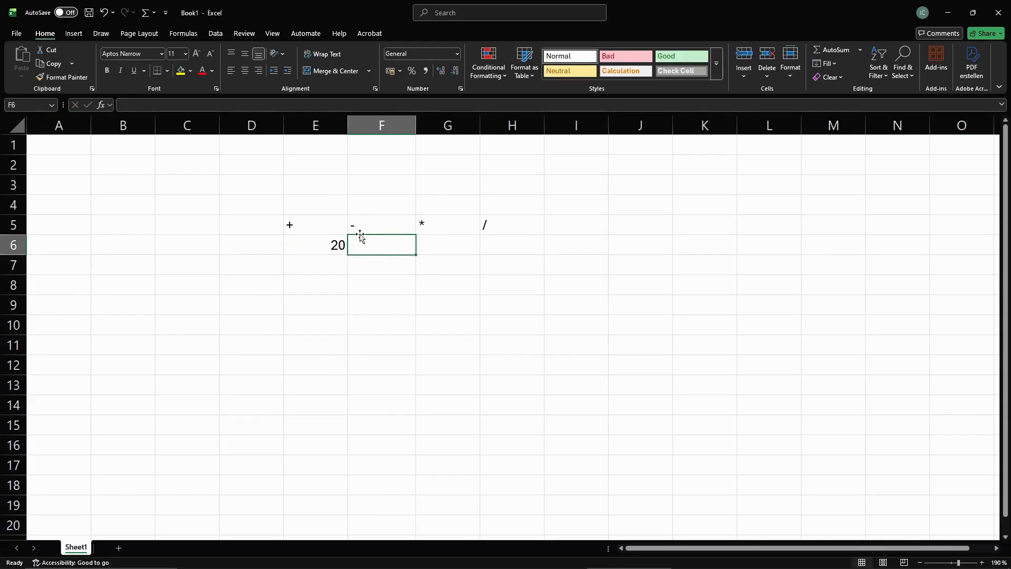
pyautogui.write('=')
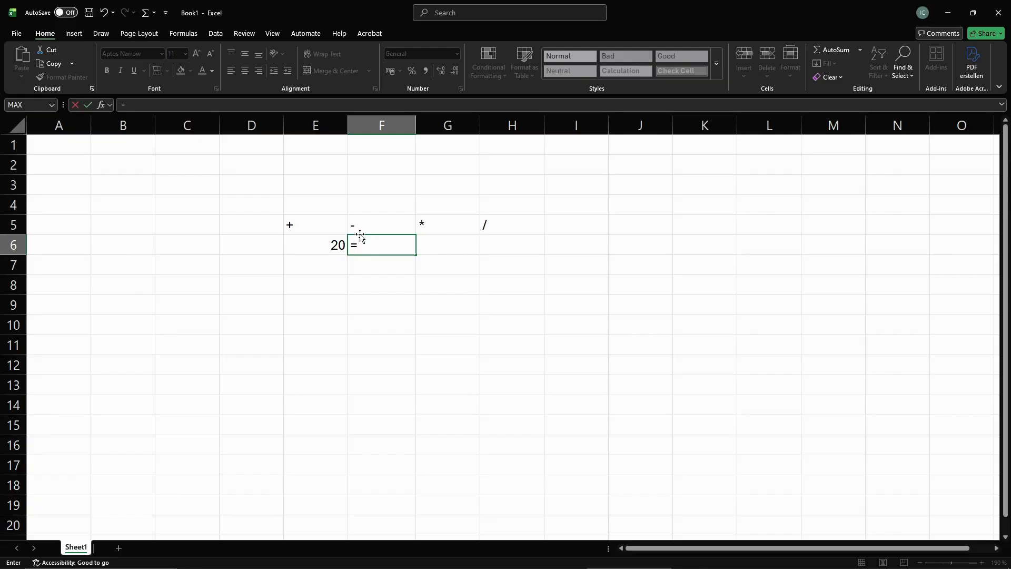
pyautogui.write('50-45')
pyautogui.press('Return')
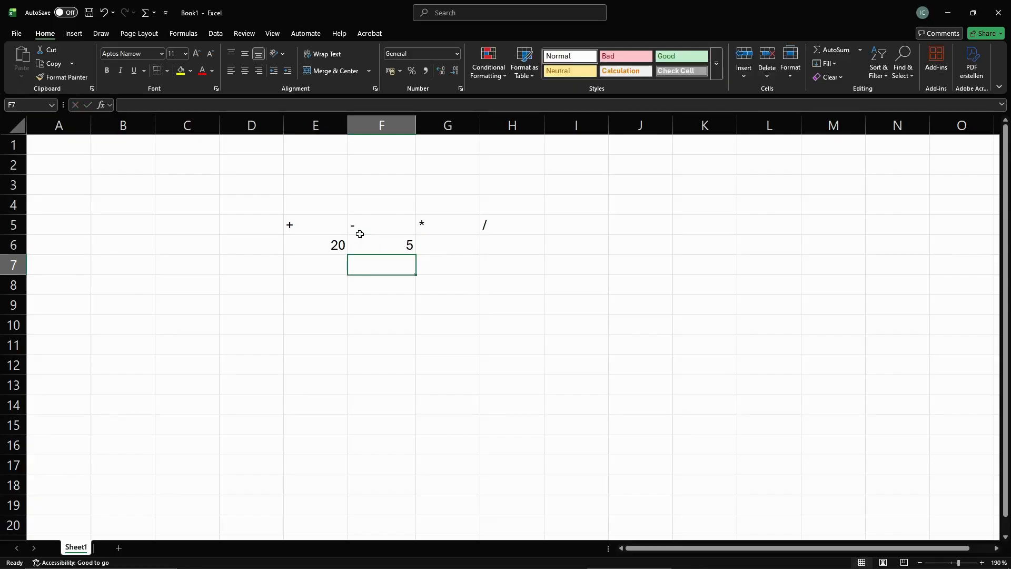
# - Enter the multiplication formula =3*5 in G6, below the * heading
pyautogui.click(434, 245)
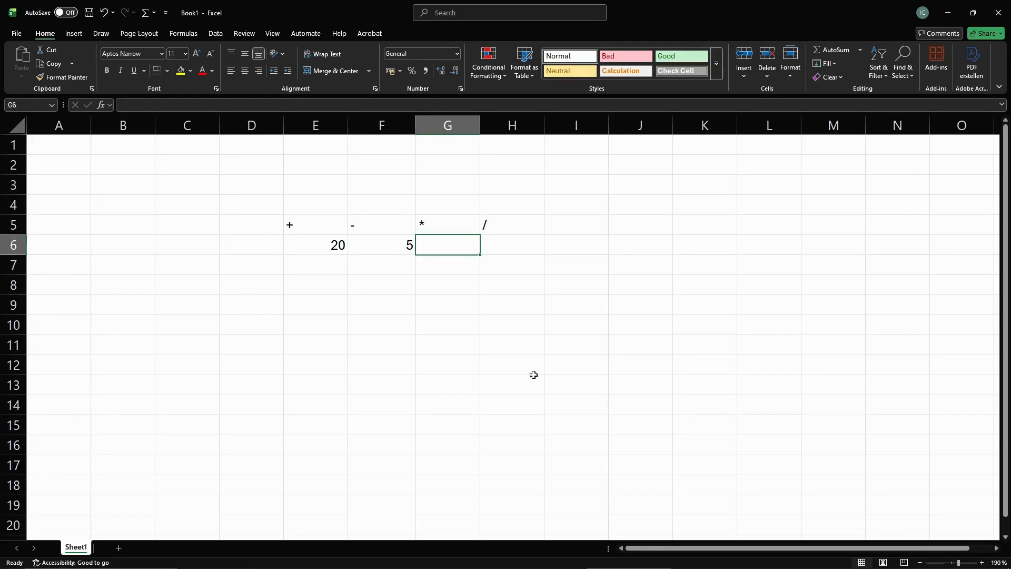
pyautogui.write('=')
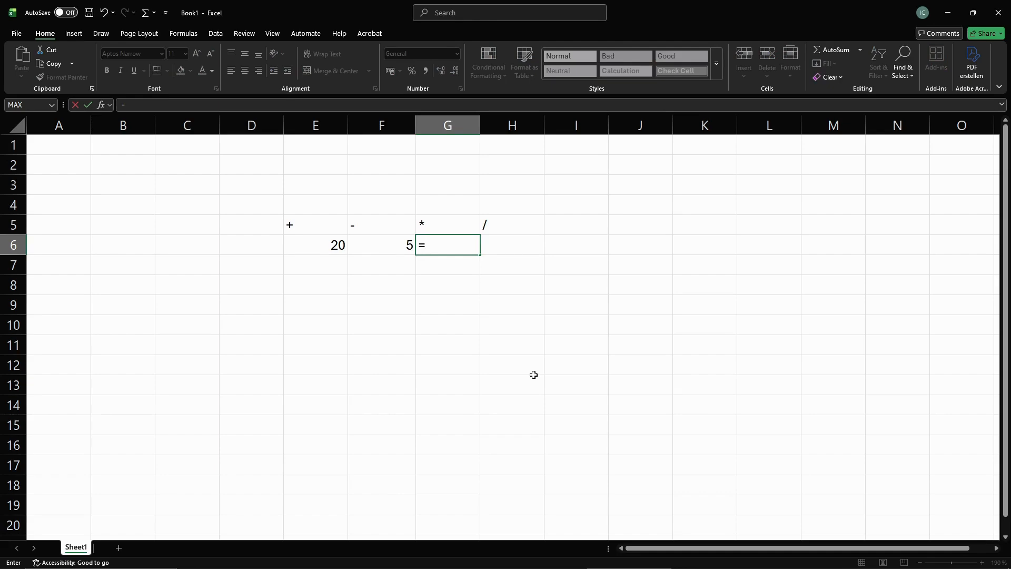
pyautogui.write('3*5')
pyautogui.press('Return')
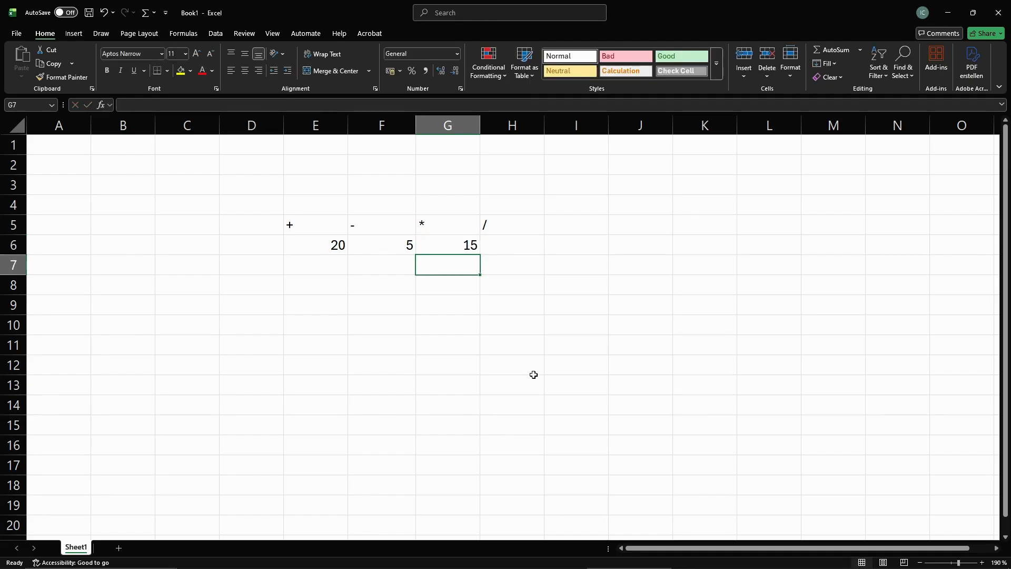
# - Enter the division formula =50/5 in H6, below the / heading
pyautogui.click(511, 247)
pyautogui.write('=')
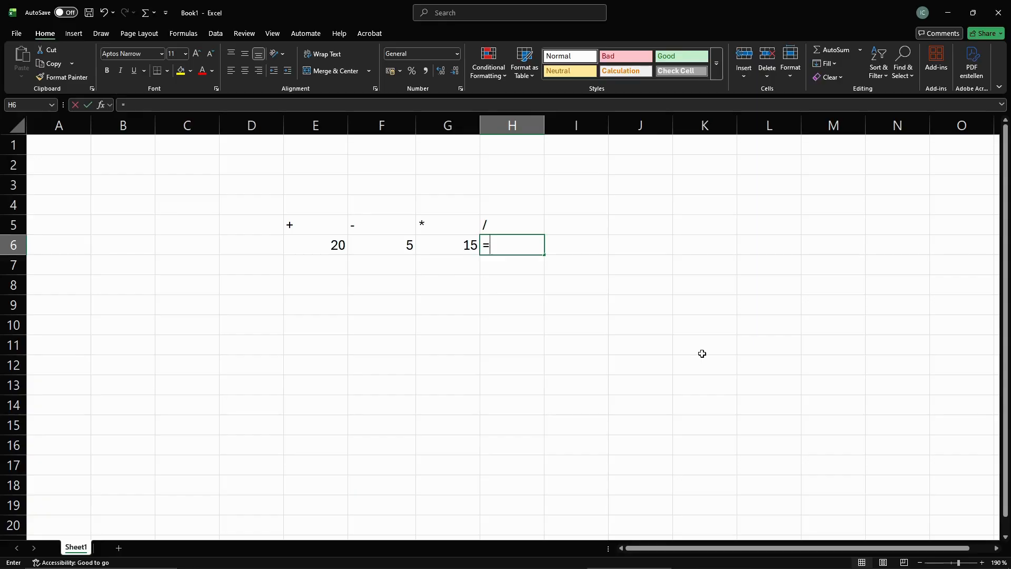
pyautogui.write('50')
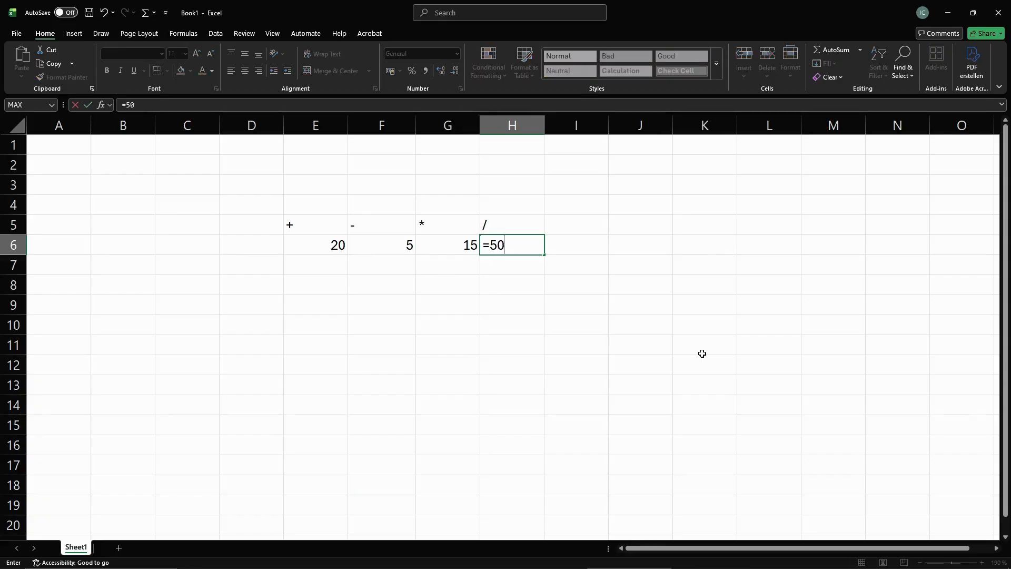
pyautogui.write('/5')
pyautogui.press('Return')
pyautogui.click(390, 323)
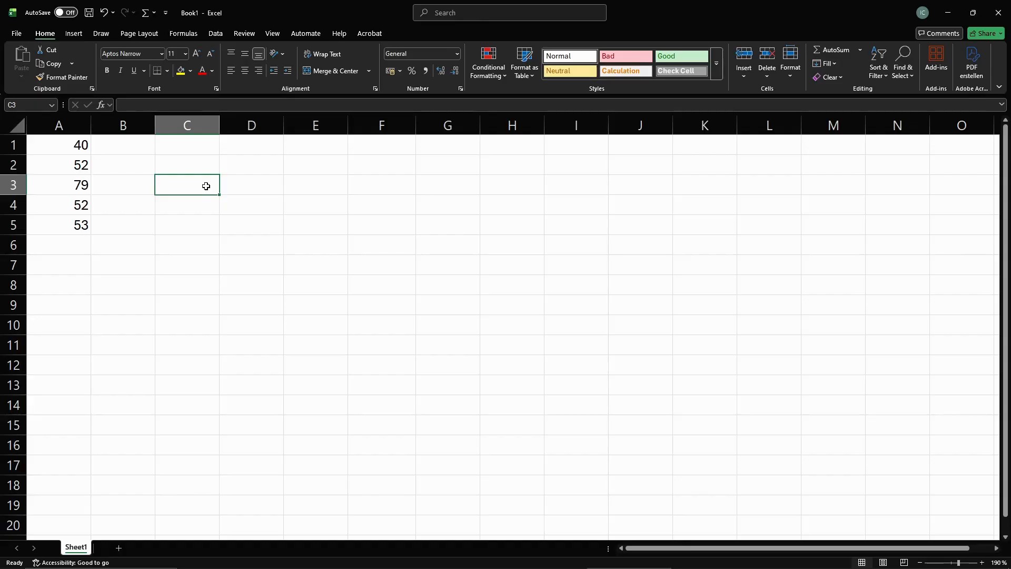
# - Enter the formula =A1+A5 in C1, using cell references instead of typed numbers
pyautogui.click(200, 151)
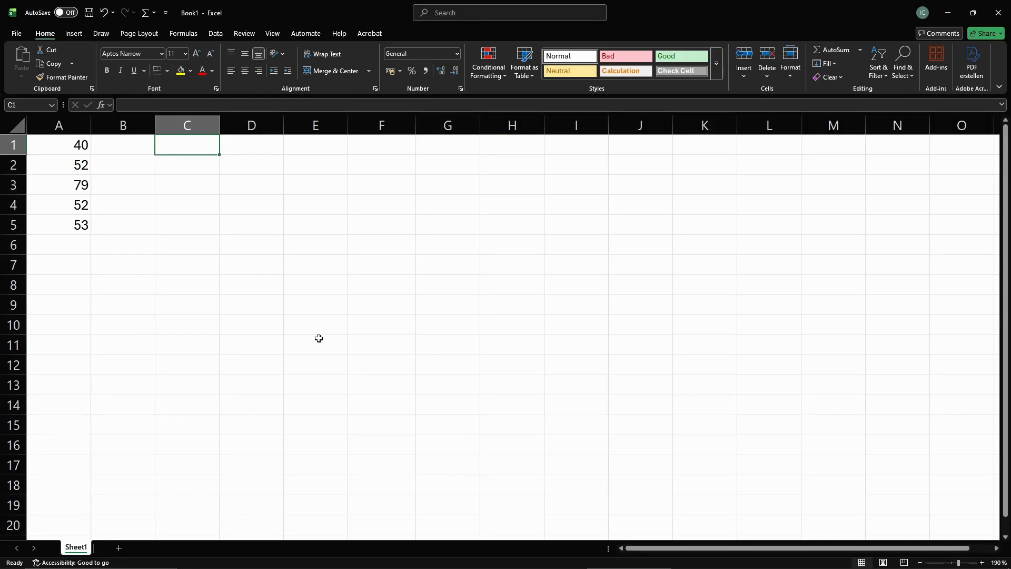
pyautogui.write('=40')
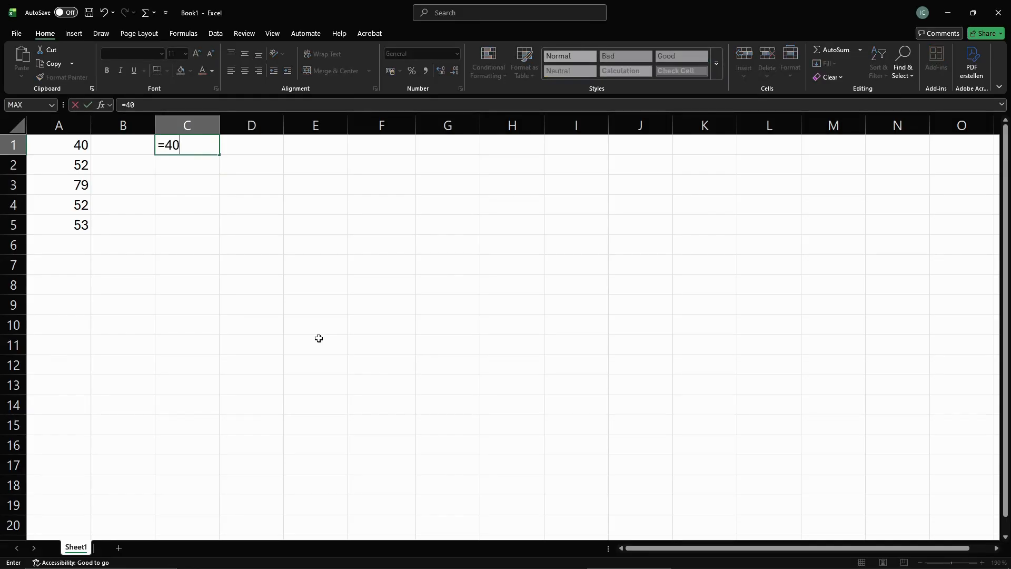
pyautogui.press('BackSpace')
pyautogui.press('BackSpace')
pyautogui.click(68, 145)
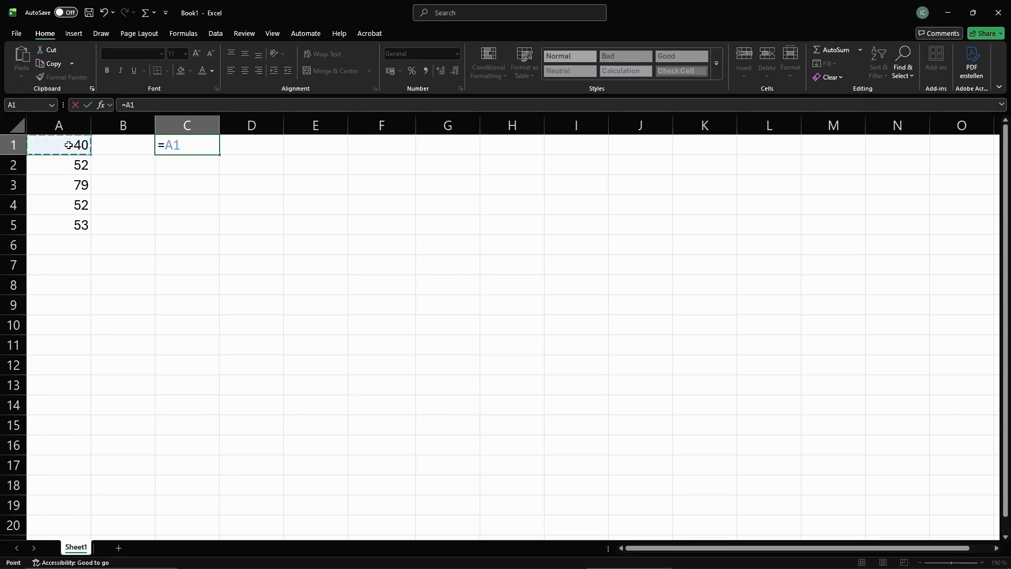
pyautogui.write('+')
pyautogui.write('A5')
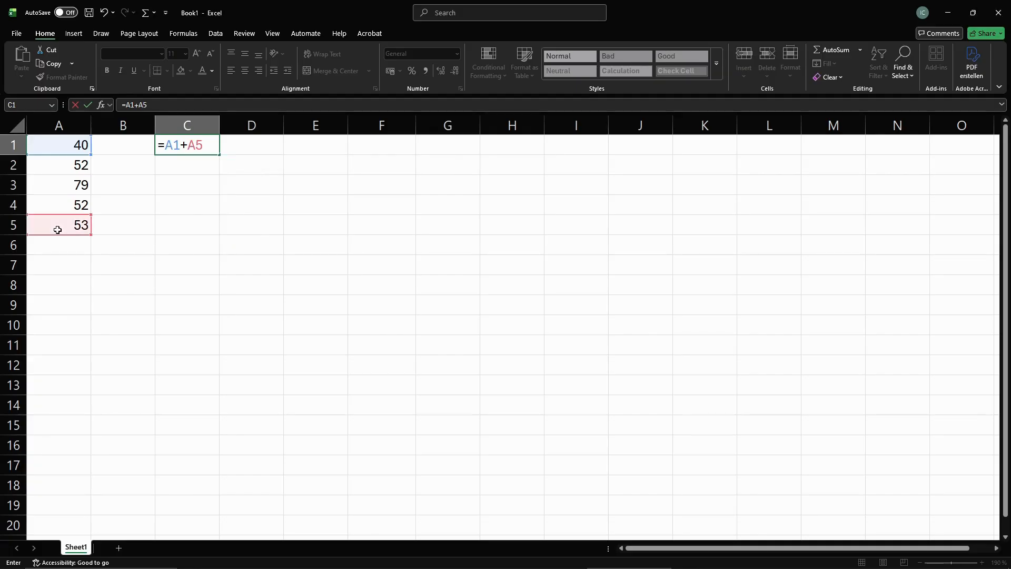
pyautogui.press('Return')
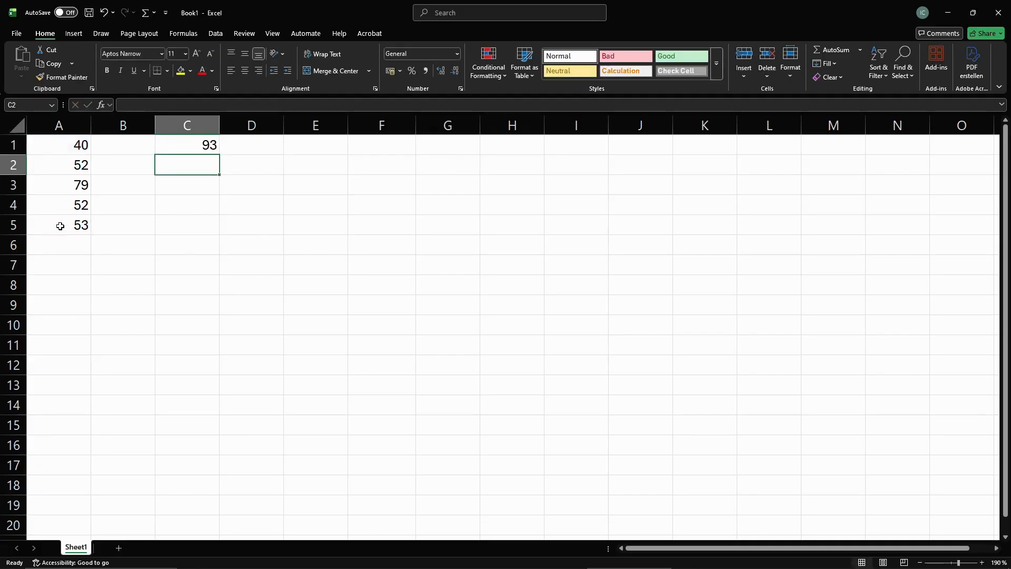
pyautogui.click(184, 143)
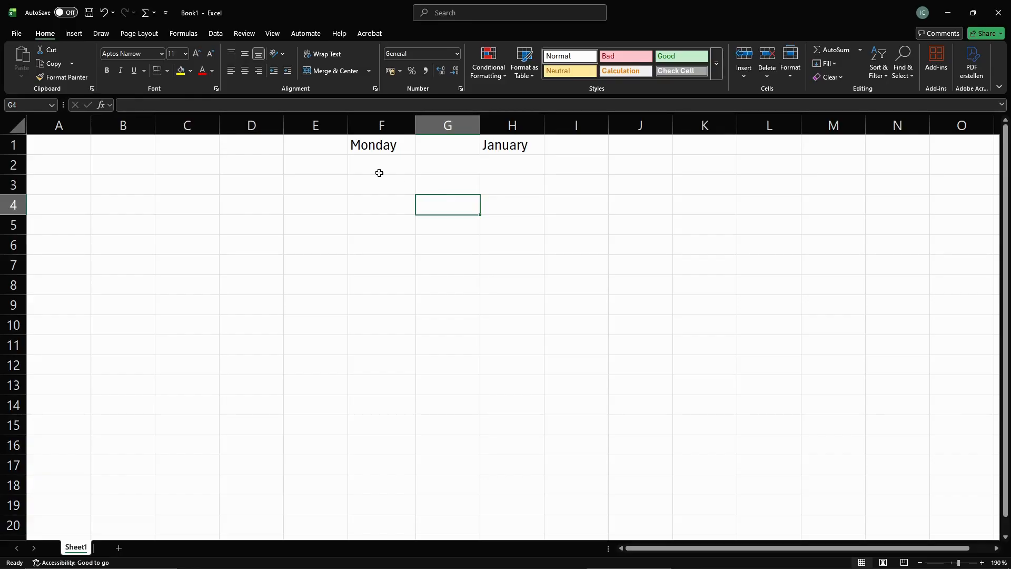
# - Autofill the weekdays from Monday in F1 down to Sunday in F7
pyautogui.click(387, 146)
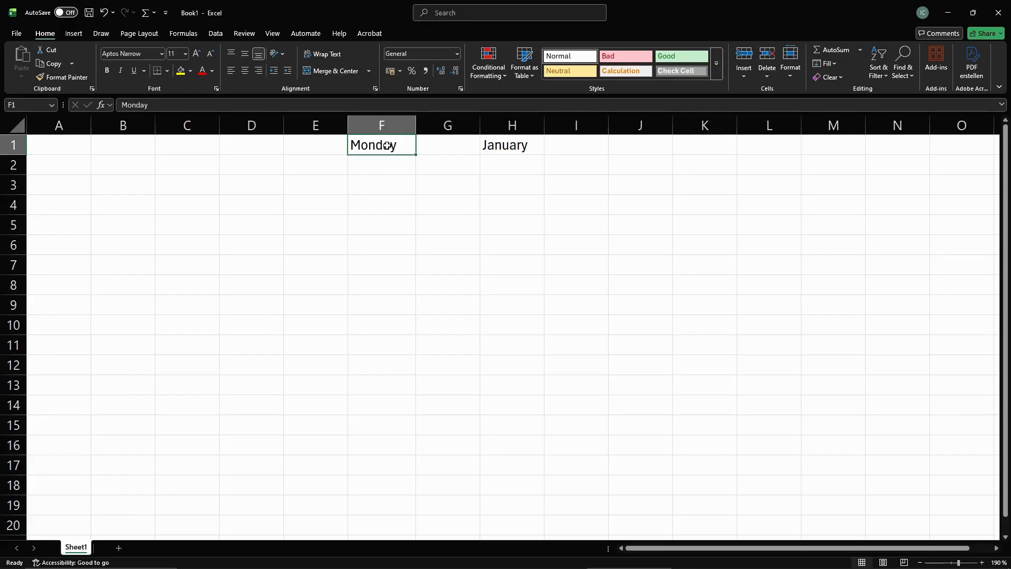
pyautogui.scroll(-1, 387, 150)
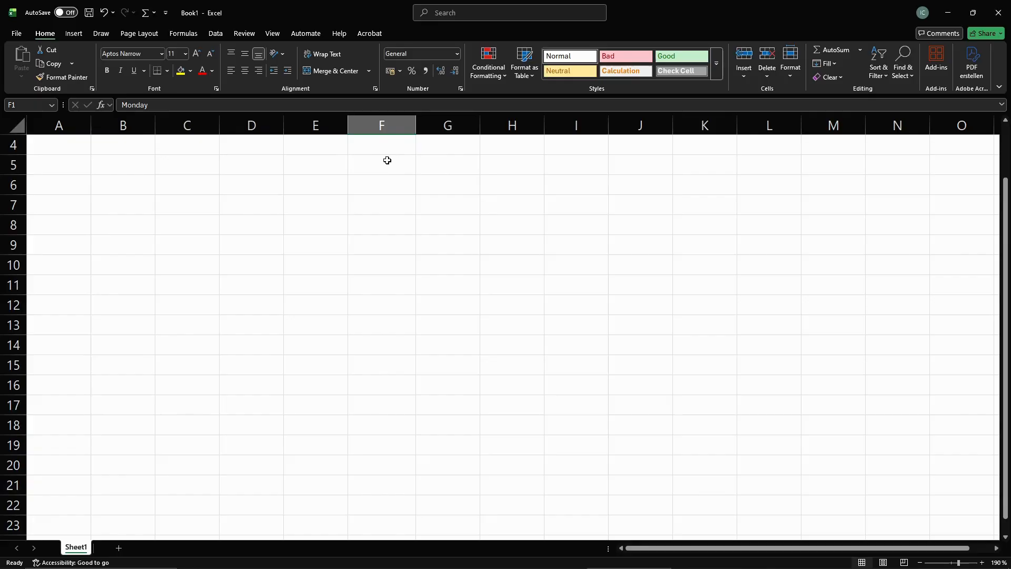
pyautogui.scroll(1, 391, 168)
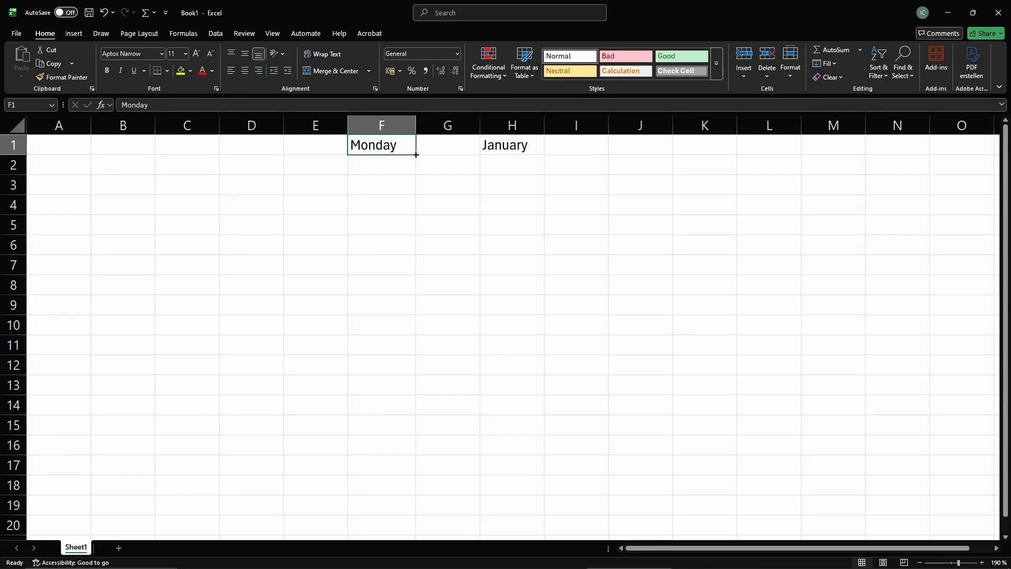
pyautogui.moveTo(416, 155); pyautogui.dragTo(416, 278)
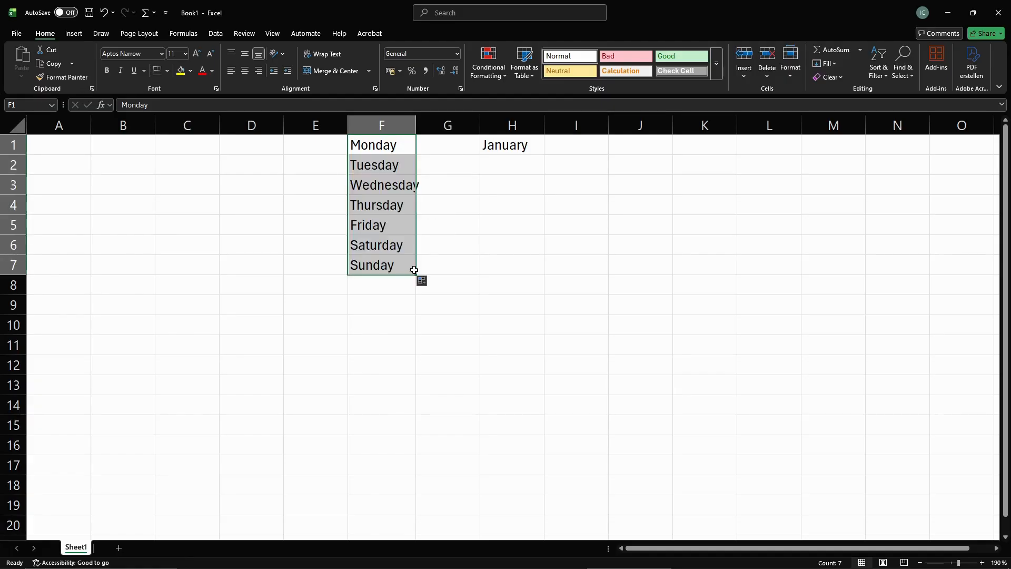
pyautogui.click(432, 225)
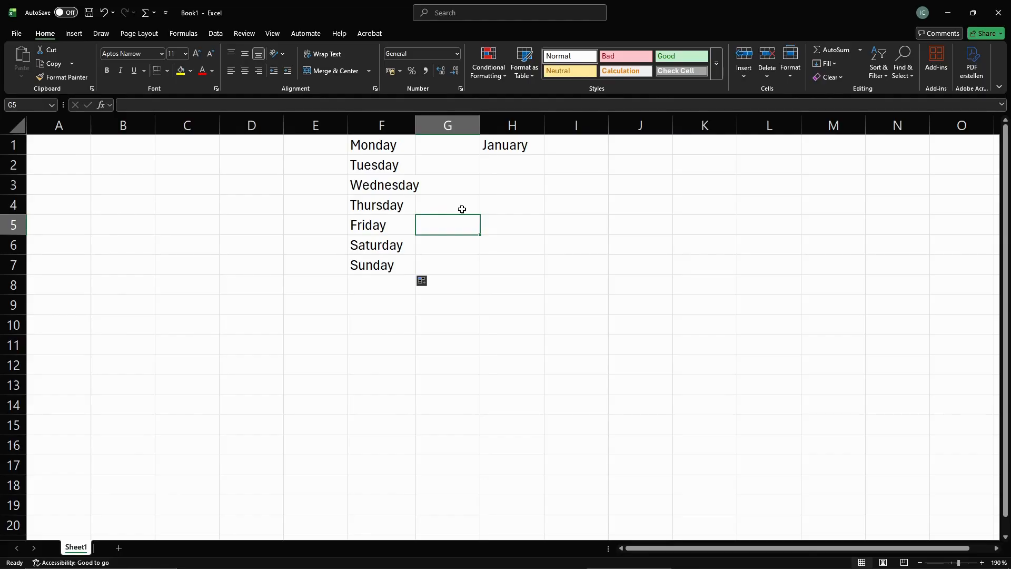
# - Autofill the months from January in H1 down to row 12
pyautogui.click(519, 148)
pyautogui.moveTo(544, 155); pyautogui.dragTo(544, 374)
pyautogui.click(733, 372)
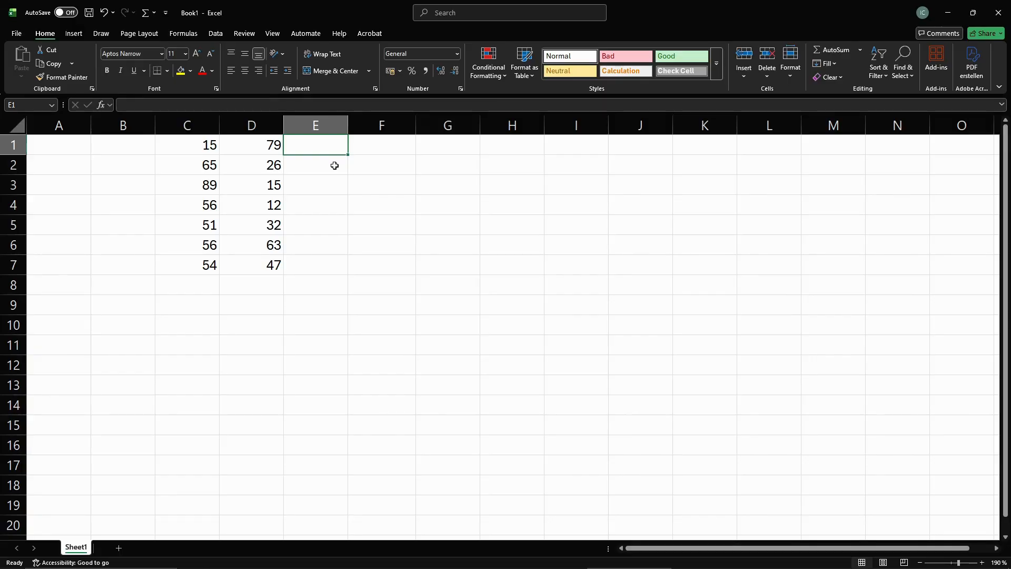
# - Enter the formula =C1+D1 in E1 to add the first row's two numbers
pyautogui.write('=')
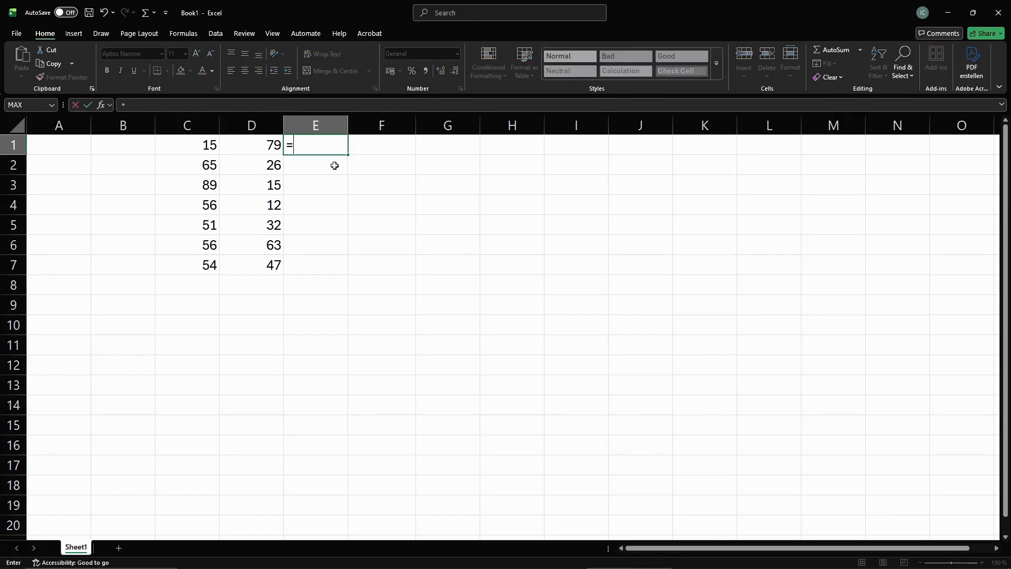
pyautogui.click(207, 145)
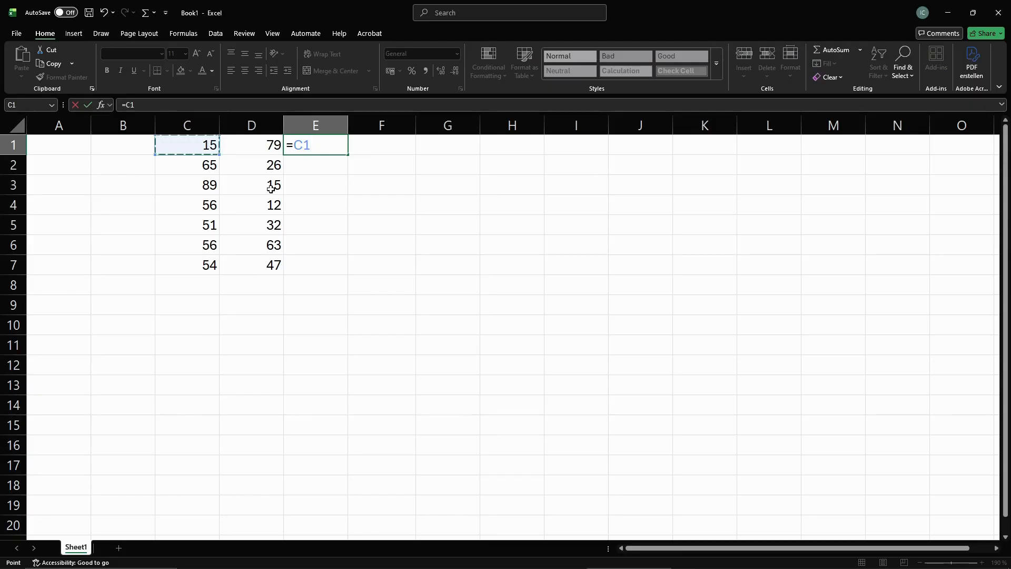
pyautogui.write('+')
pyautogui.click(260, 141)
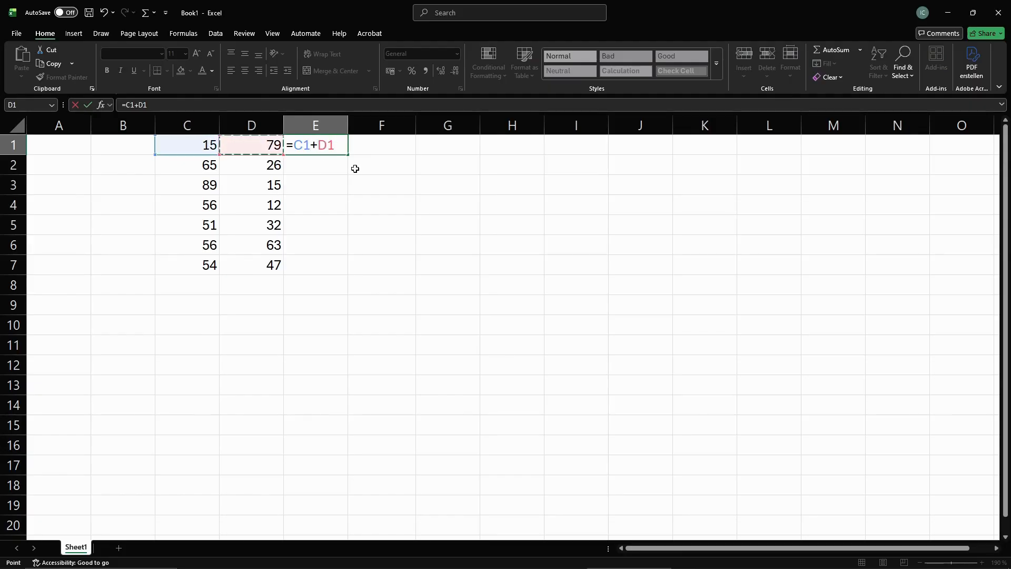
pyautogui.press('Return')
# - Fill the addition formula from E1 down through E7
pyautogui.click(321, 144)
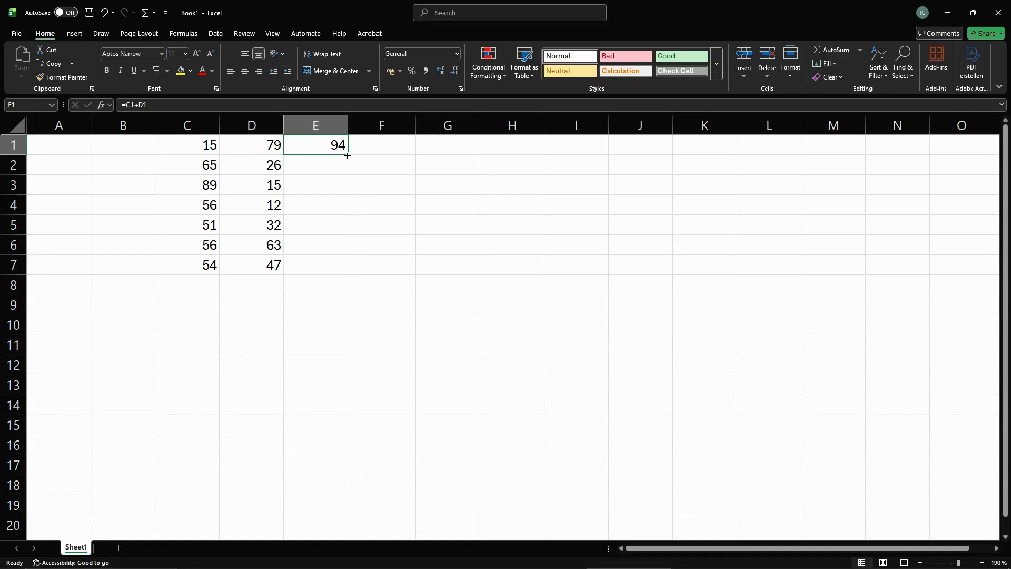
pyautogui.moveTo(348, 155); pyautogui.dragTo(344, 272)
pyautogui.click(510, 251)
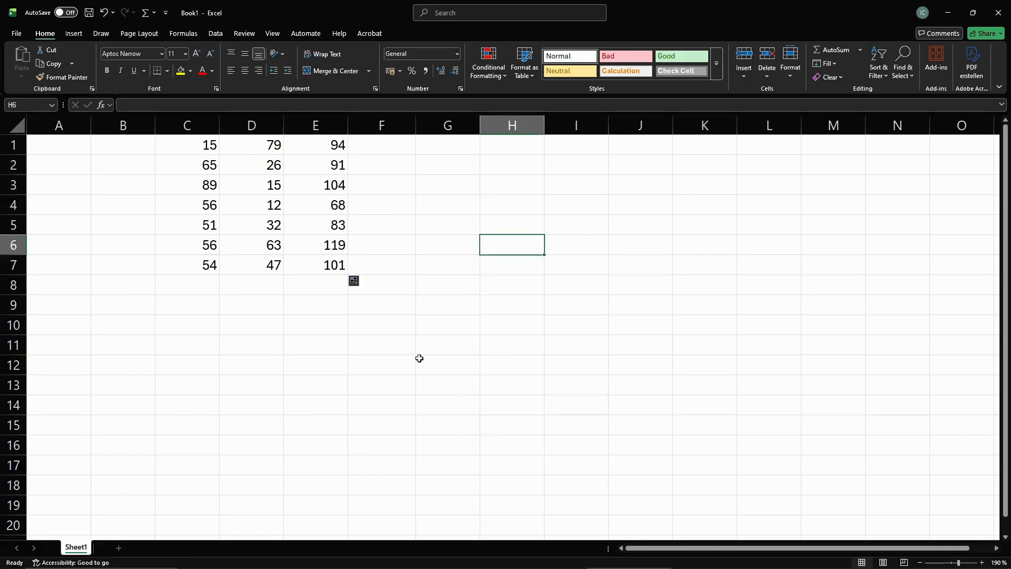
# - Inspect the filled formulas in E1 through E7 one by one and the whole range C1:E7
pyautogui.click(332, 144)
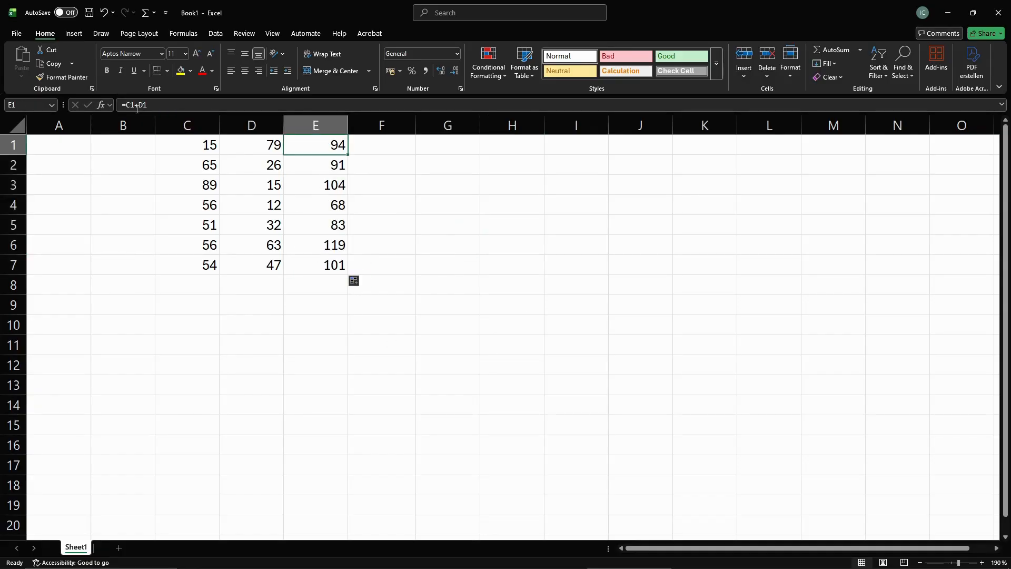
pyautogui.click(327, 165)
pyautogui.click(305, 185)
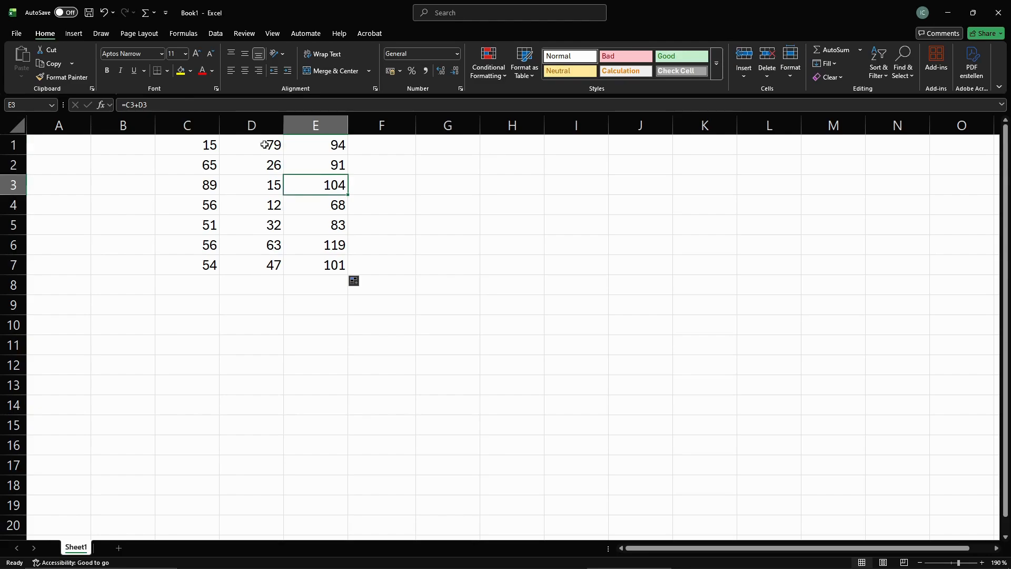
pyautogui.click(327, 205)
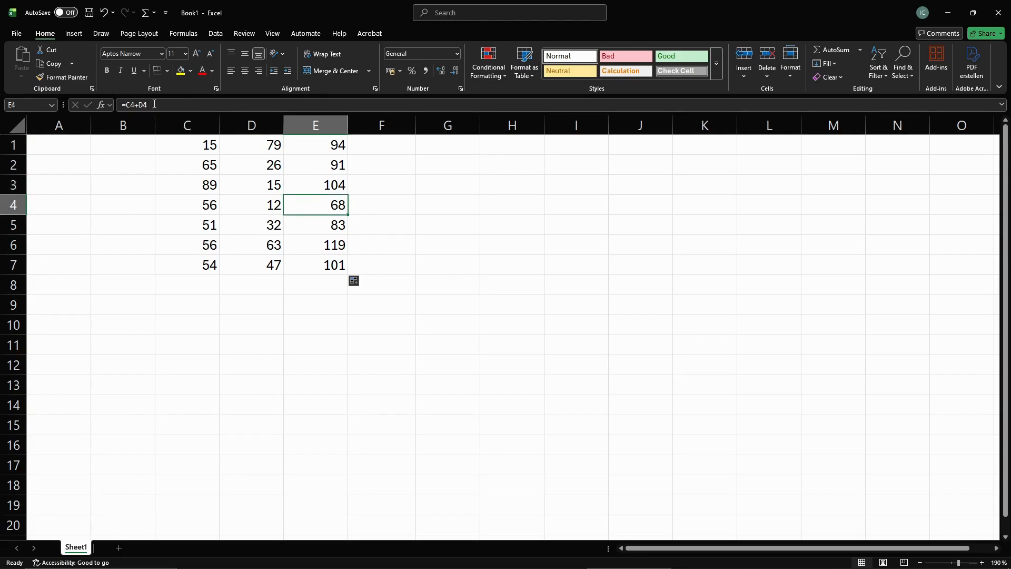
pyautogui.click(309, 222)
pyautogui.click(330, 240)
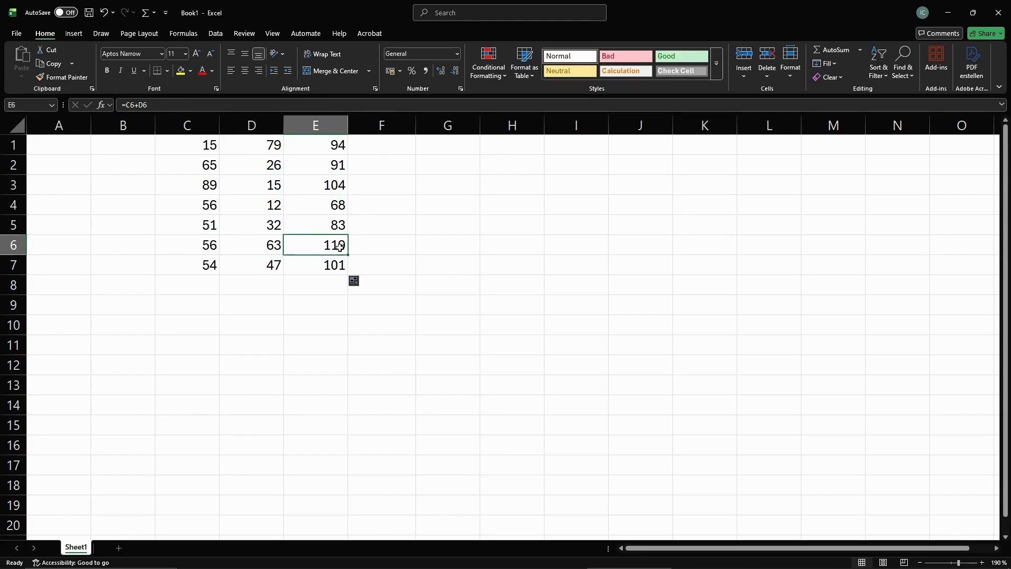
pyautogui.click(334, 266)
pyautogui.moveTo(333, 266); pyautogui.dragTo(206, 142)
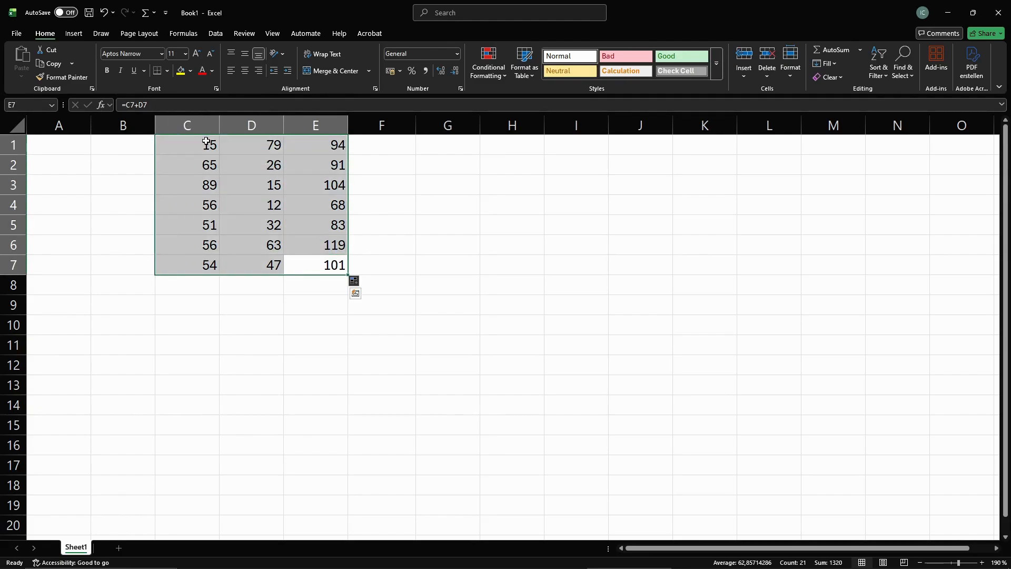
pyautogui.click(105, 172)
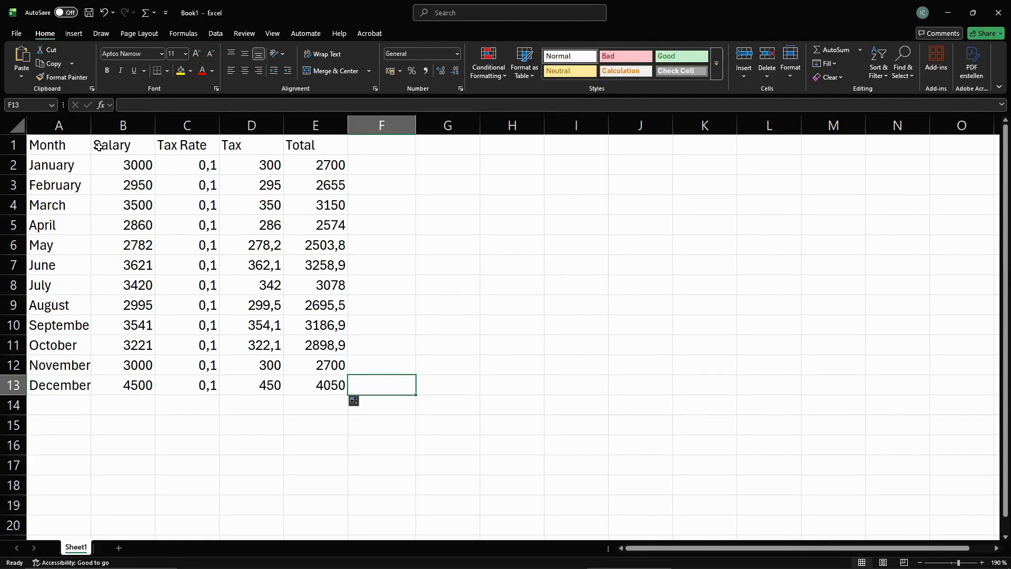
# - Examine the salary table's headings in A1:E1 and its full range A1:E13
pyautogui.click(60, 147)
pyautogui.click(103, 145)
pyautogui.click(171, 149)
pyautogui.click(239, 147)
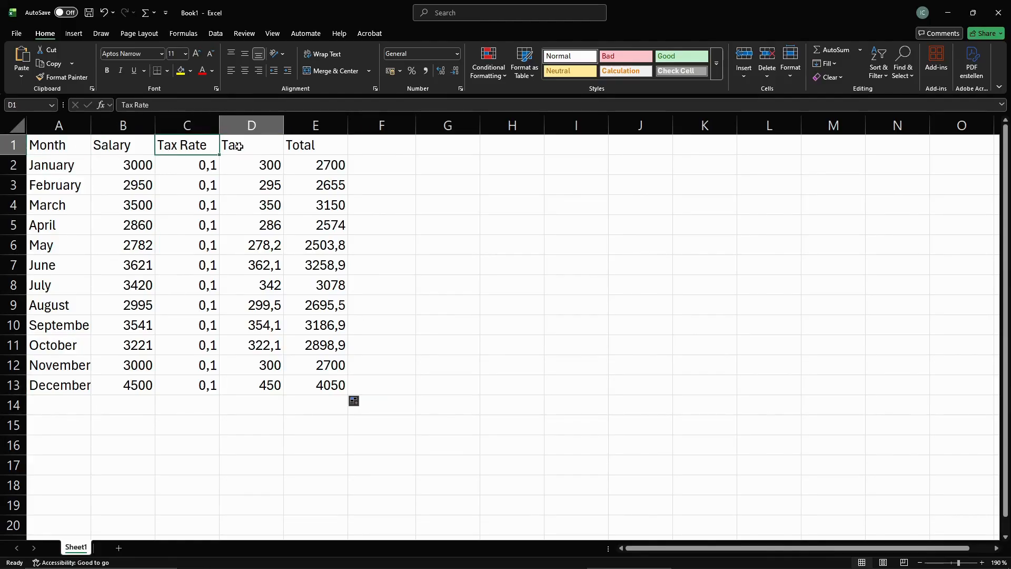
pyautogui.click(313, 147)
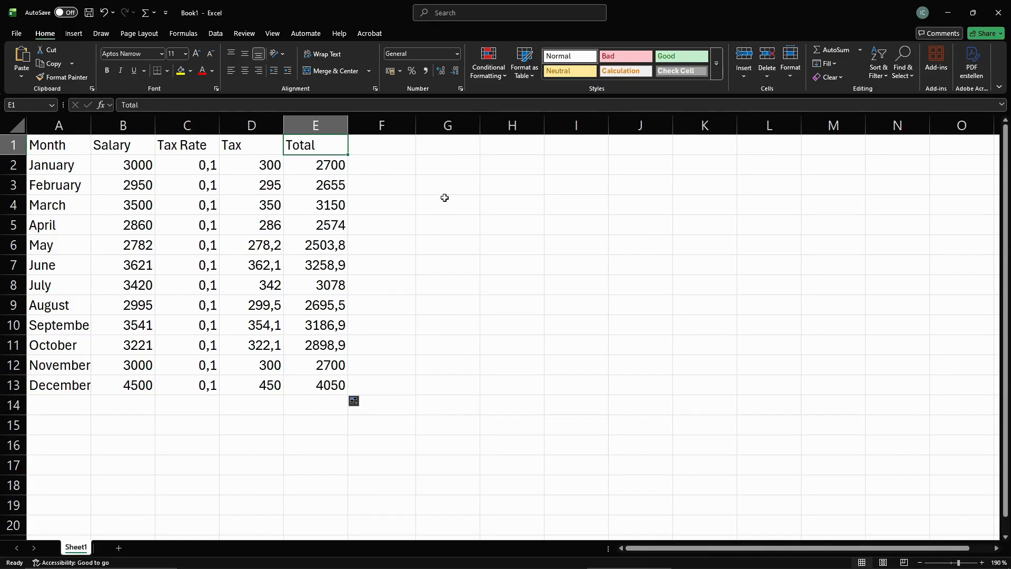
pyautogui.moveTo(327, 388); pyautogui.dragTo(71, 152)
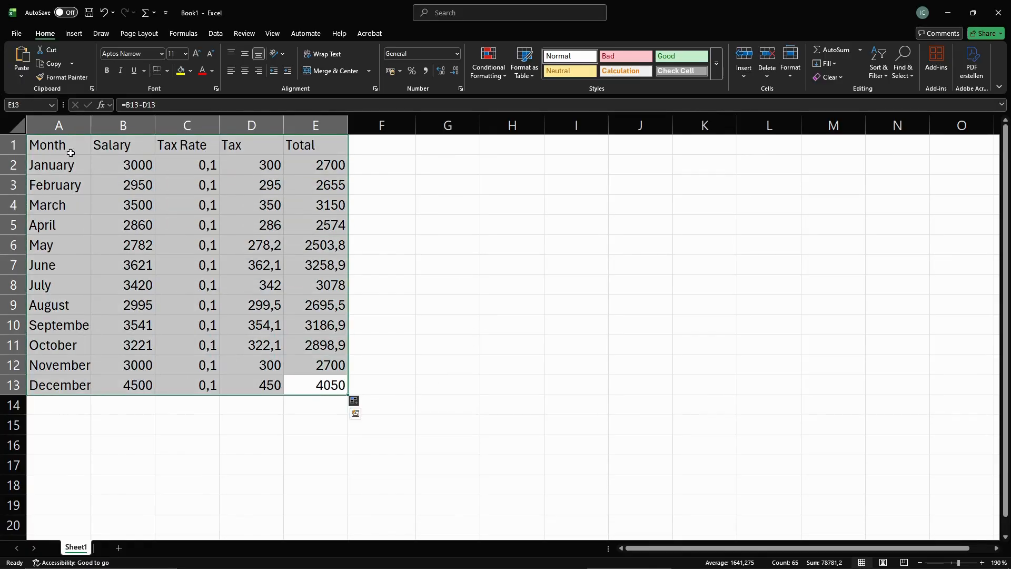
pyautogui.click(407, 252)
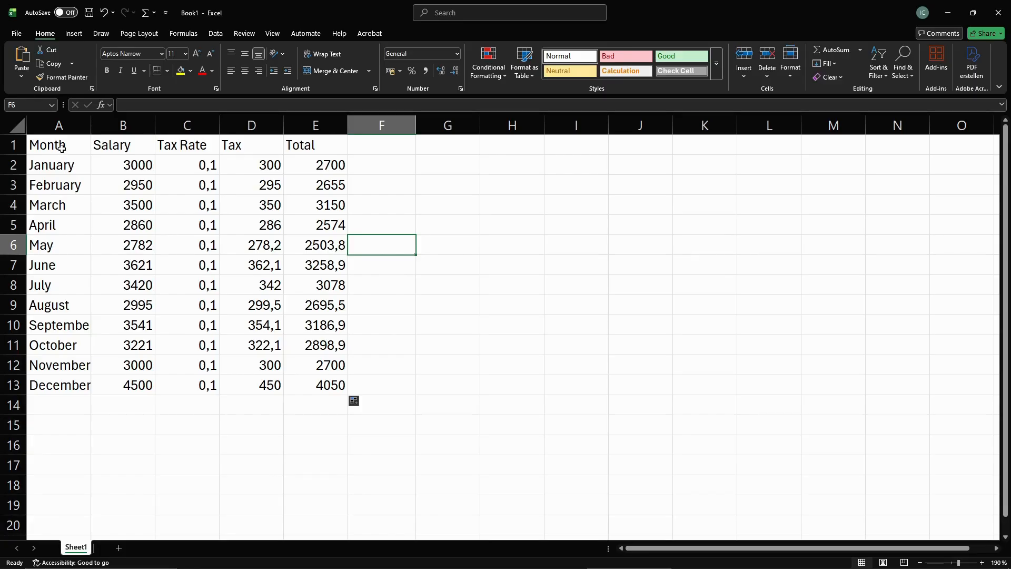
pyautogui.moveTo(60, 148); pyautogui.dragTo(334, 388)
pyautogui.click(274, 408)
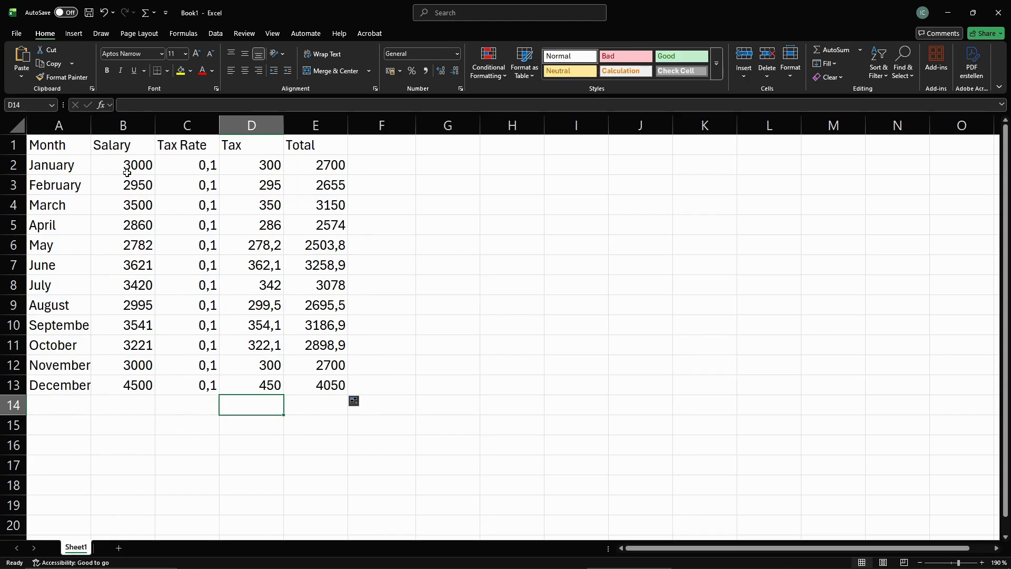
# - Format the salaries in B2:B13 as Currency, then change their number format to Accounting
pyautogui.moveTo(129, 165); pyautogui.dragTo(146, 385)
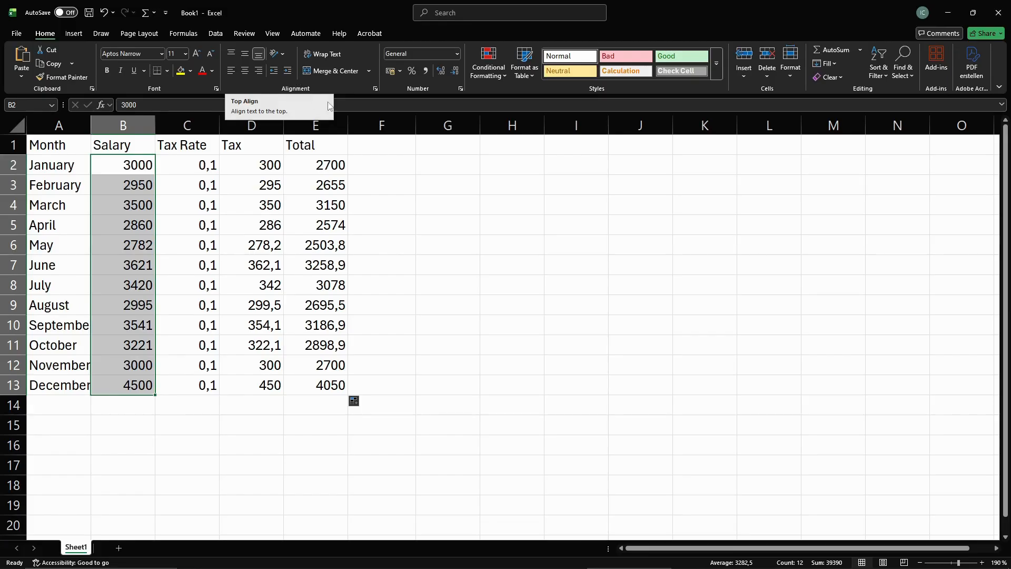
pyautogui.click(456, 54)
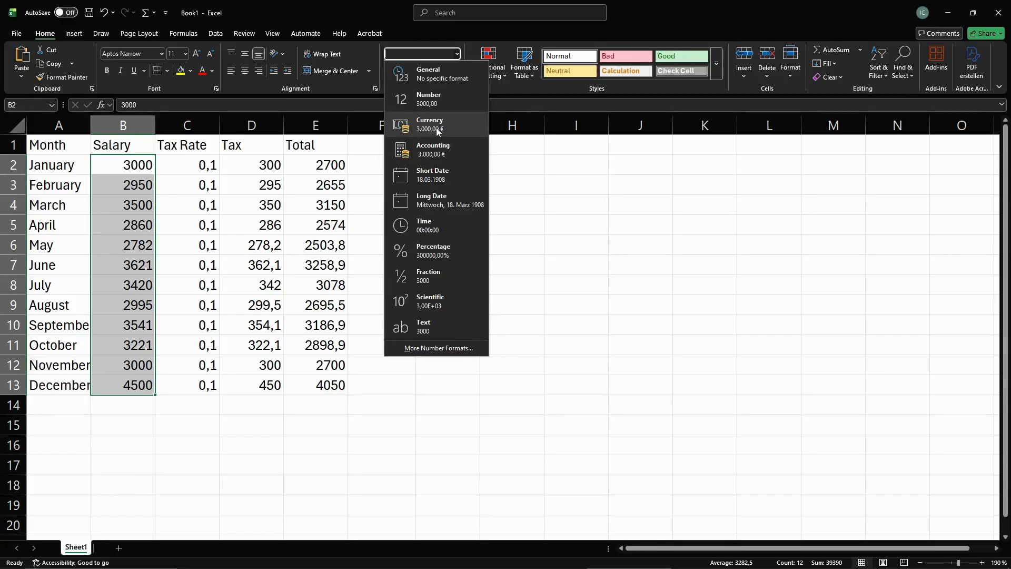
pyautogui.click(436, 127)
pyautogui.click(456, 55)
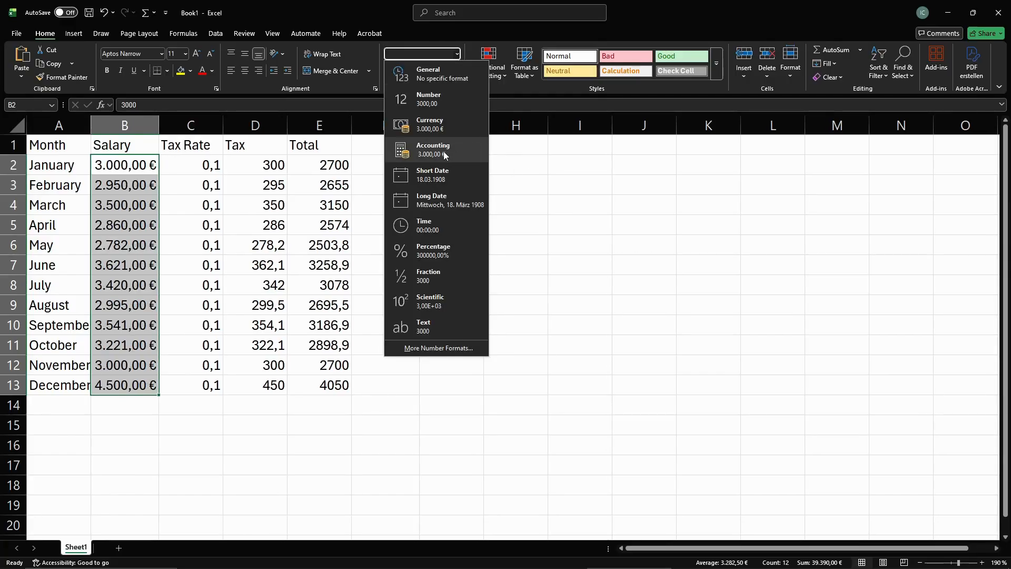
pyautogui.click(443, 152)
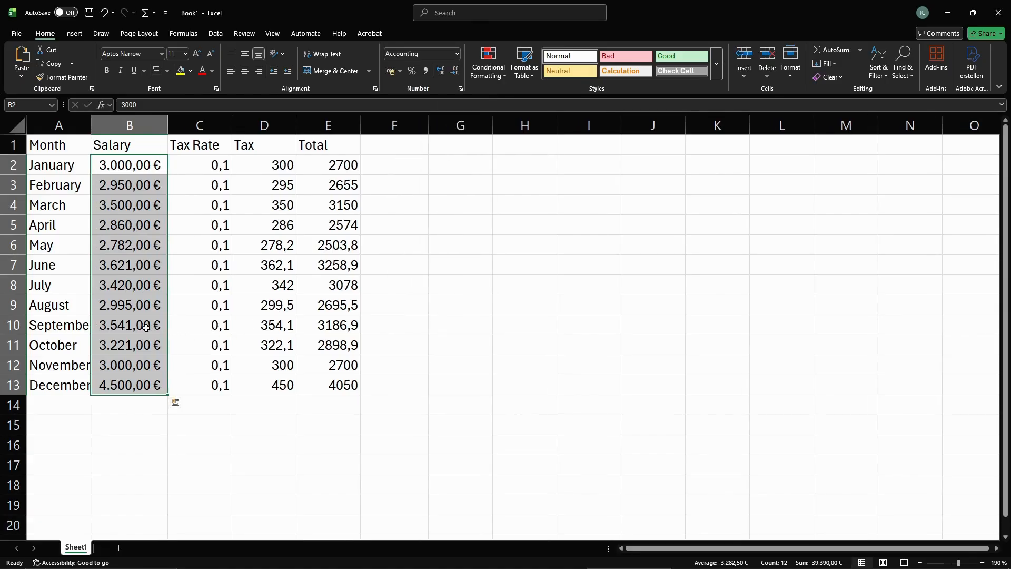
# - Remove both decimal places from the salaries in B2:B13
pyautogui.click(123, 302)
pyautogui.moveTo(141, 241); pyautogui.dragTo(132, 290)
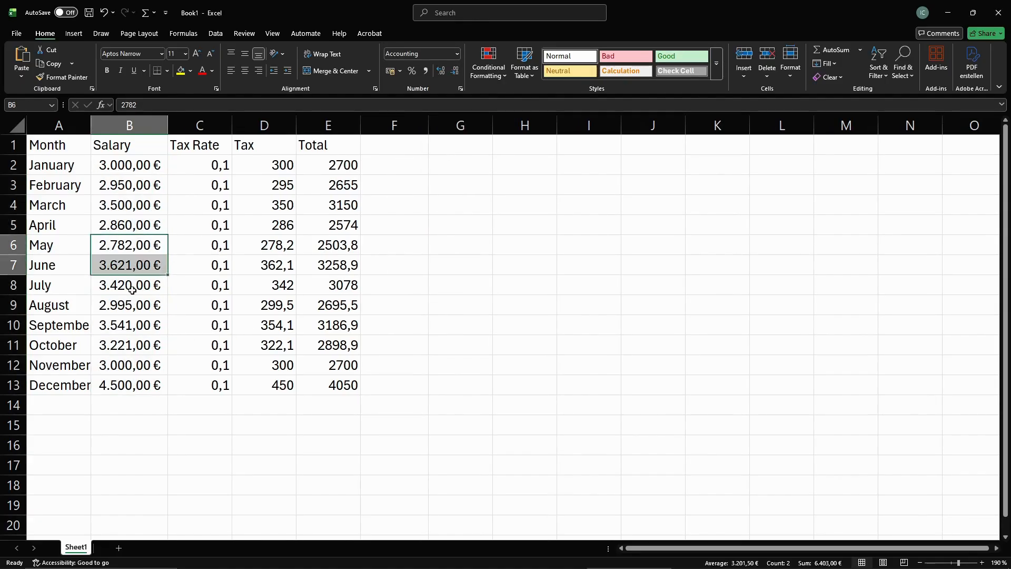
pyautogui.moveTo(138, 207); pyautogui.dragTo(140, 287)
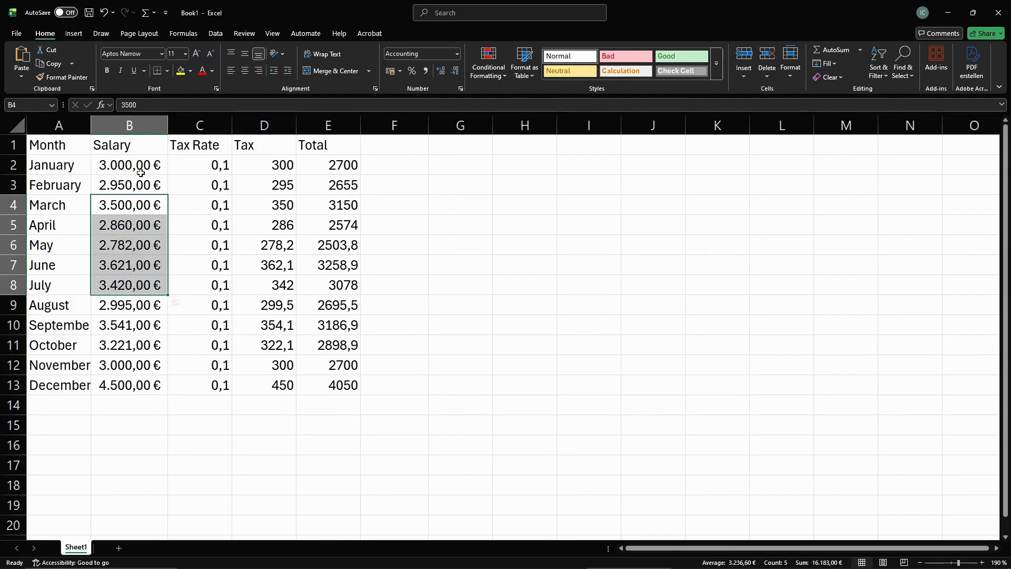
pyautogui.moveTo(141, 173); pyautogui.dragTo(140, 388)
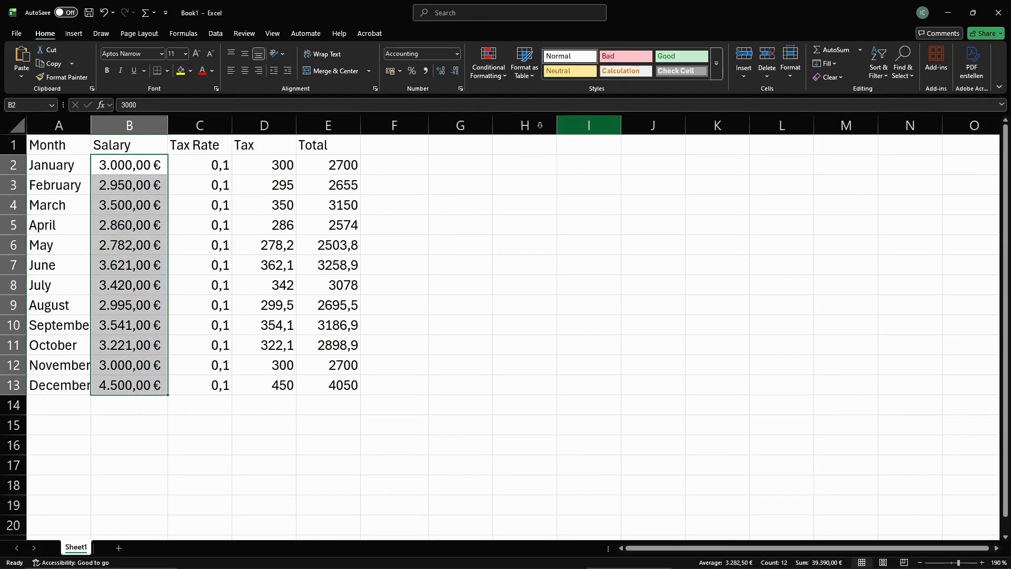
pyautogui.click(452, 71)
pyautogui.click(451, 70)
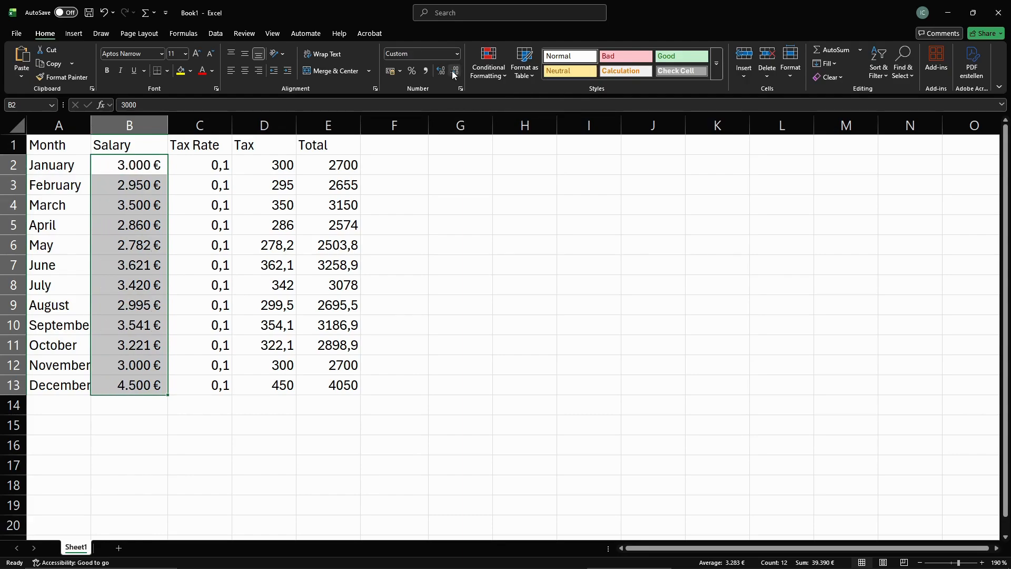
pyautogui.click(309, 466)
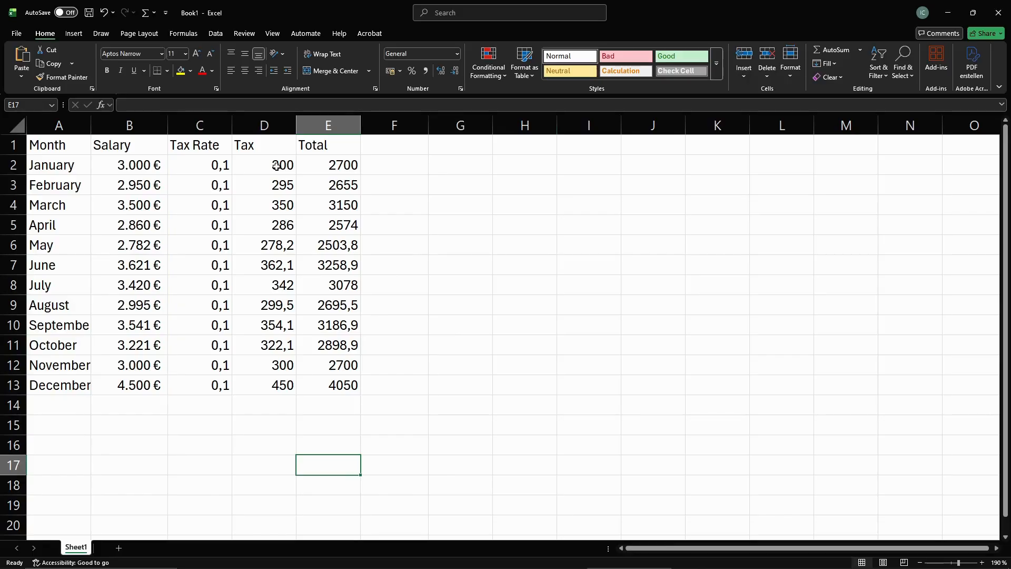
# - Format the Tax and Total values in D2:E13 as Accounting without decimal places
pyautogui.moveTo(276, 167); pyautogui.dragTo(337, 385)
pyautogui.click(458, 54)
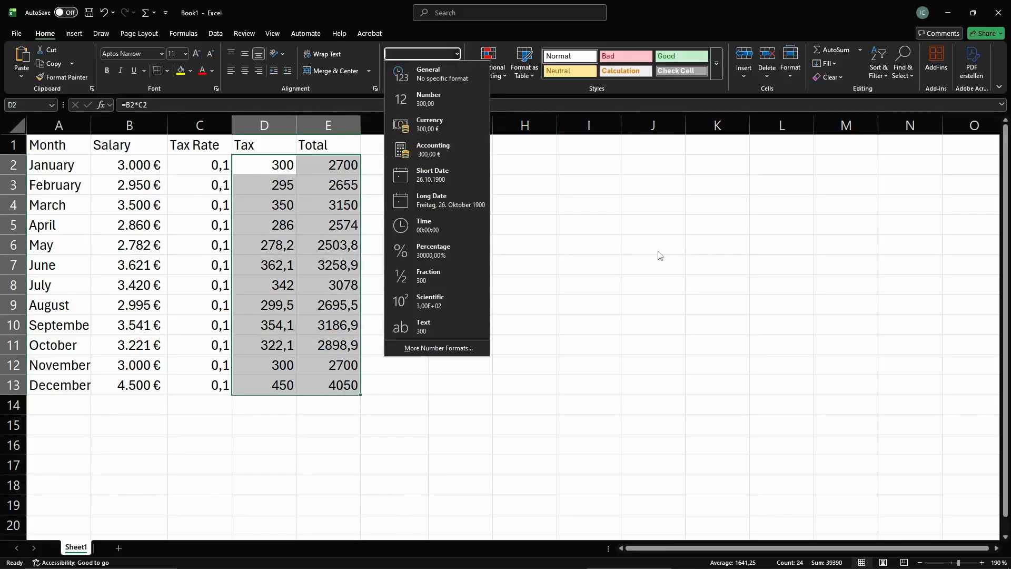
pyautogui.click(439, 147)
pyautogui.click(455, 72)
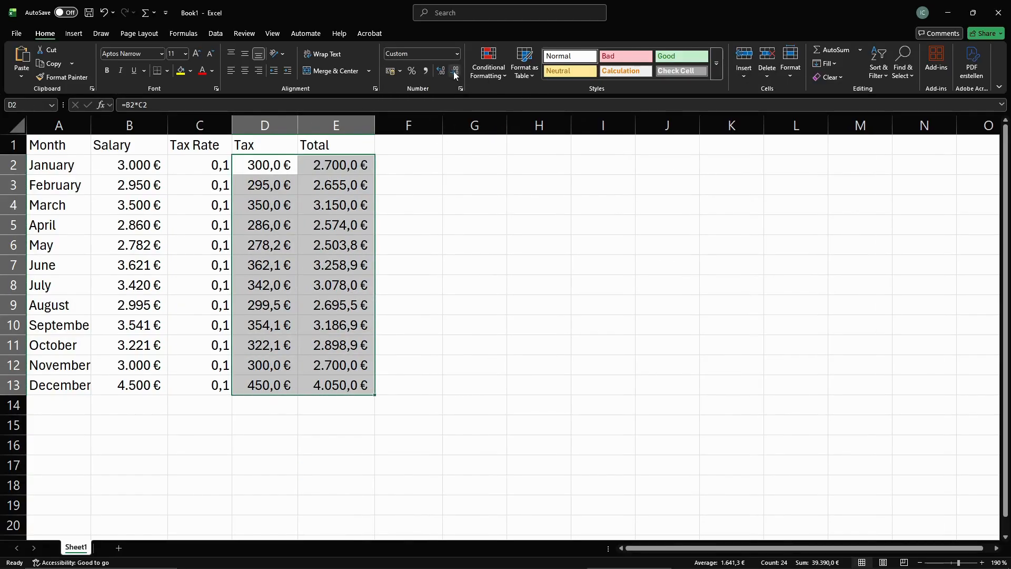
pyautogui.click(455, 72)
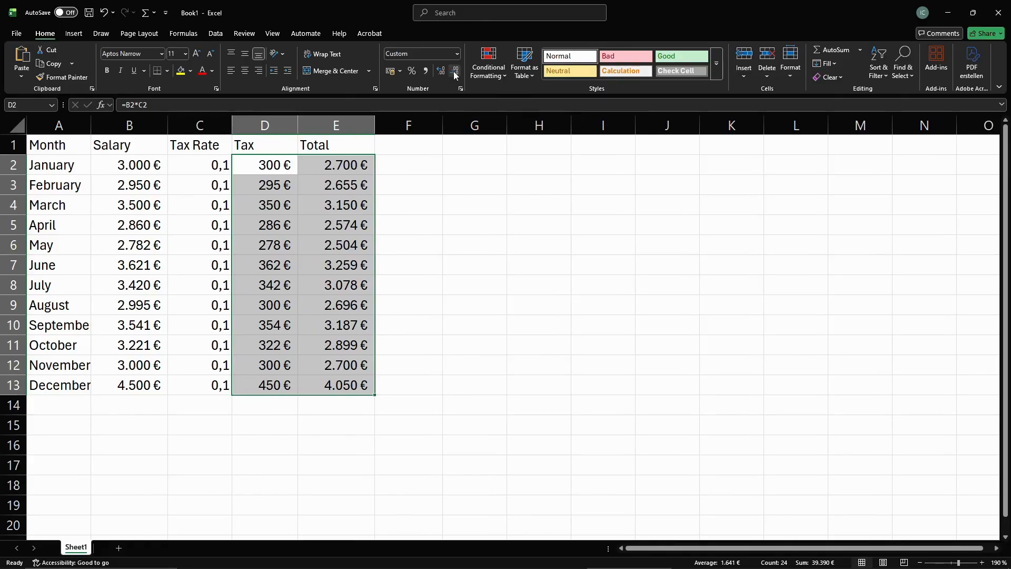
pyautogui.click(423, 249)
pyautogui.click(139, 162)
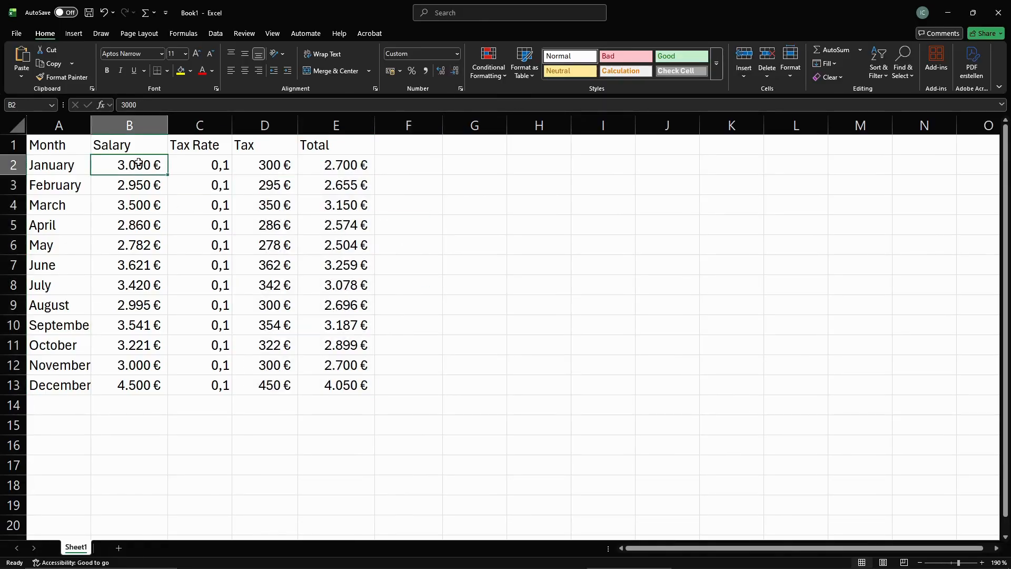
pyautogui.click(134, 206)
pyautogui.click(141, 277)
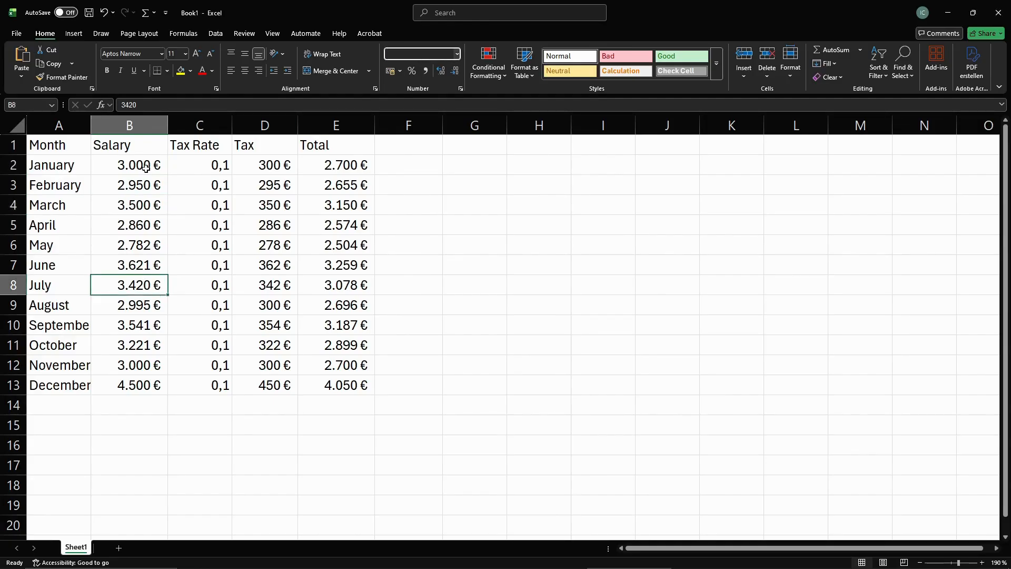
pyautogui.moveTo(146, 168); pyautogui.dragTo(142, 365)
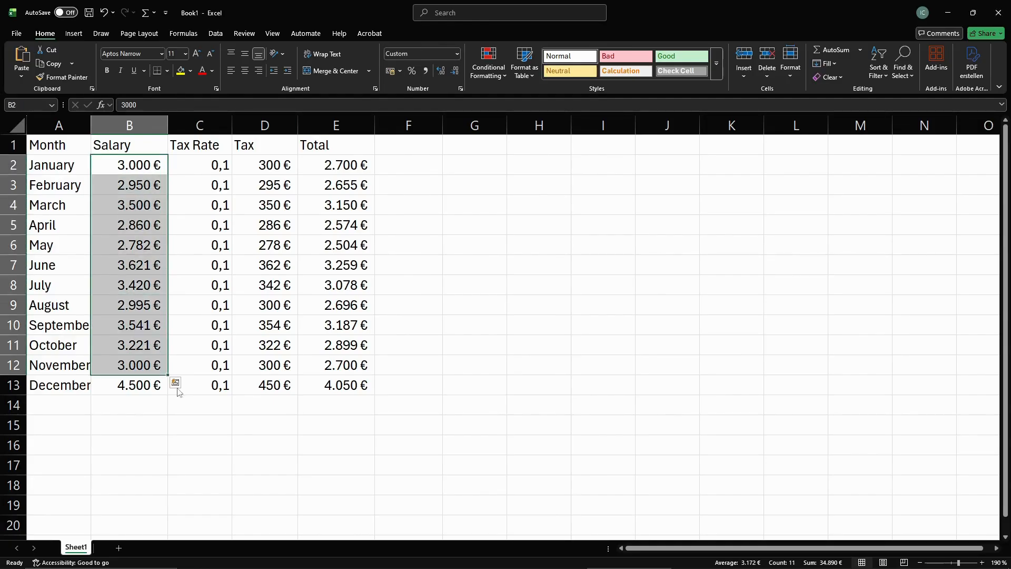
# - Format the tax rates in C2:C13 as Percentage
pyautogui.hotkey('ctrl', 'shift', 'Down')
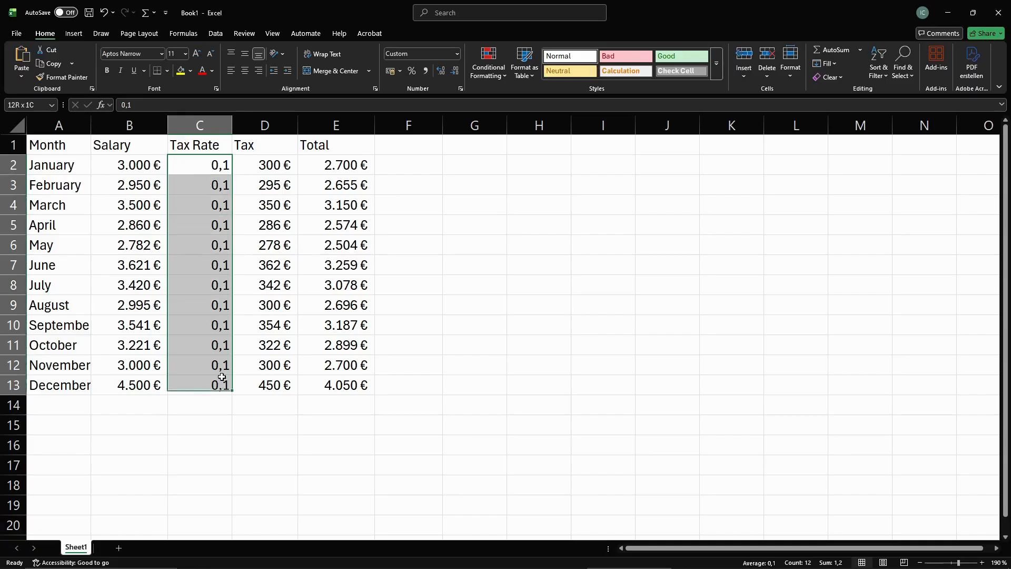
pyautogui.click(207, 164)
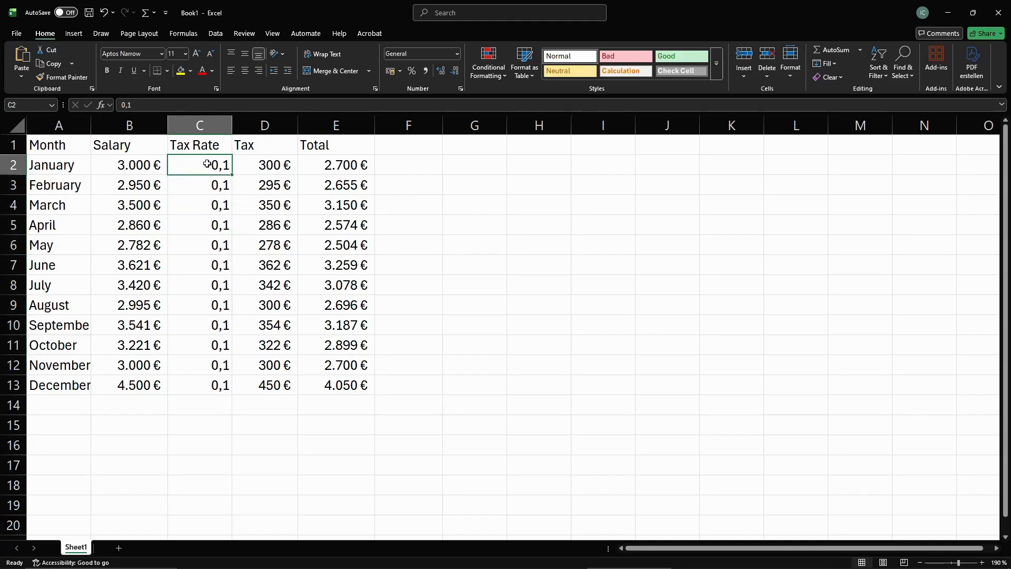
pyautogui.moveTo(207, 163); pyautogui.dragTo(210, 385)
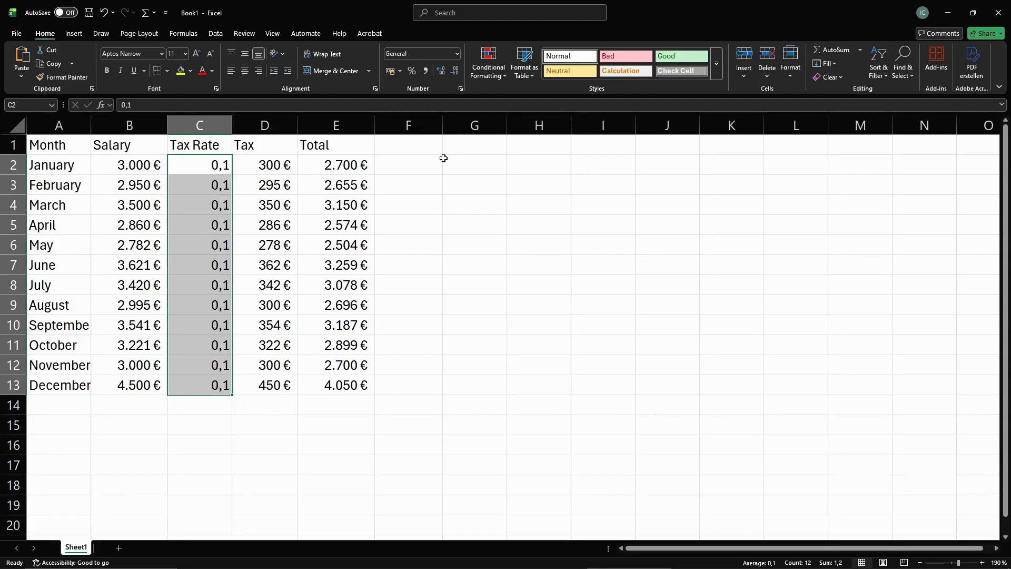
pyautogui.click(456, 54)
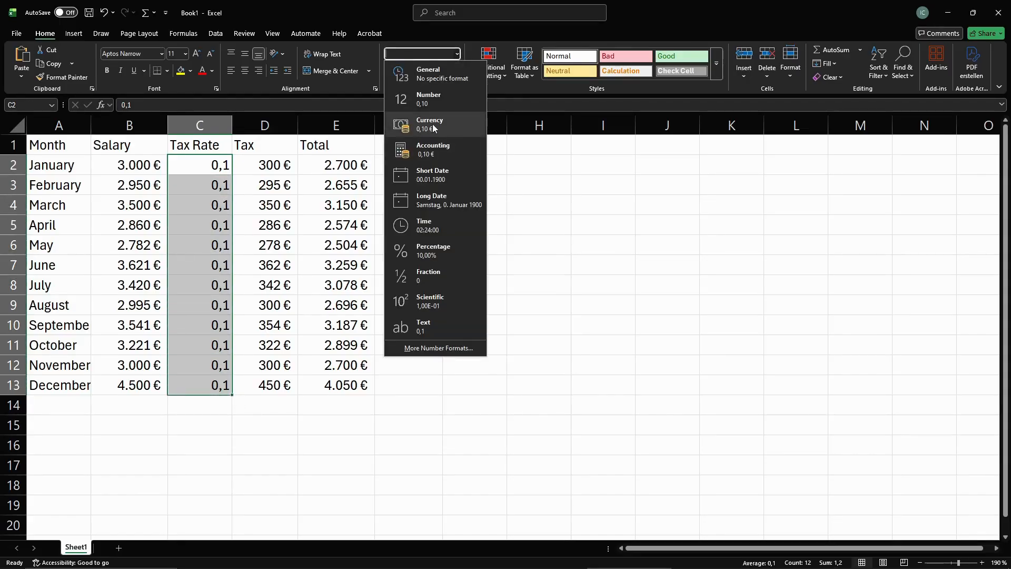
pyautogui.click(440, 255)
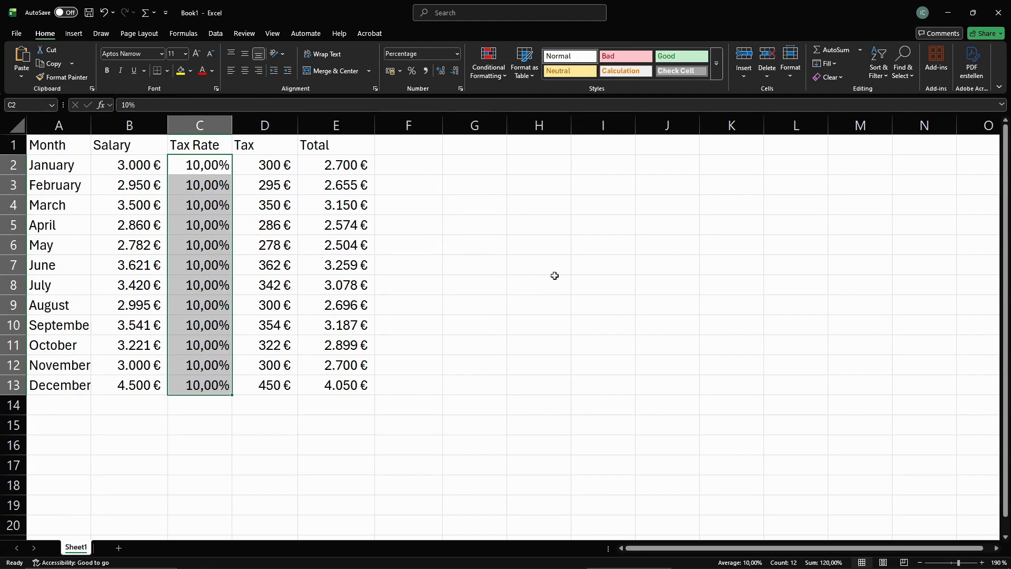
pyautogui.click(331, 425)
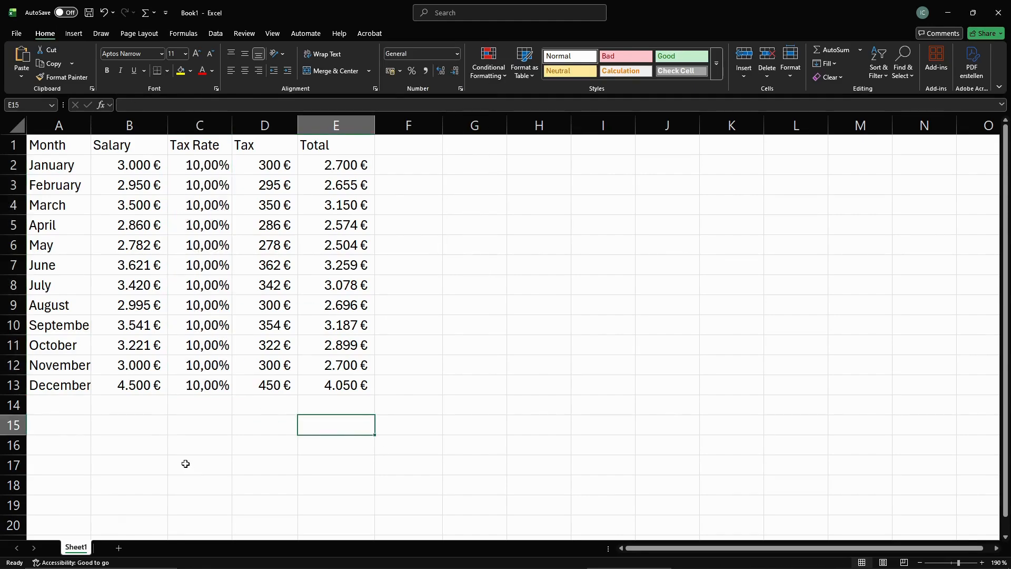
# - Make the header row A1:E1 bold and give it a gray fill
pyautogui.moveTo(45, 145); pyautogui.dragTo(364, 146)
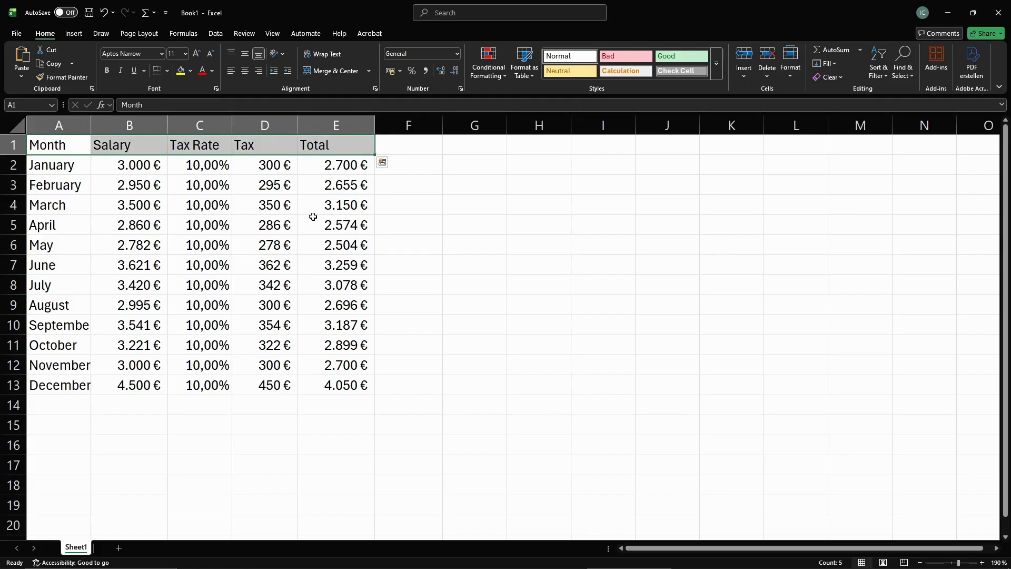
pyautogui.click(107, 70)
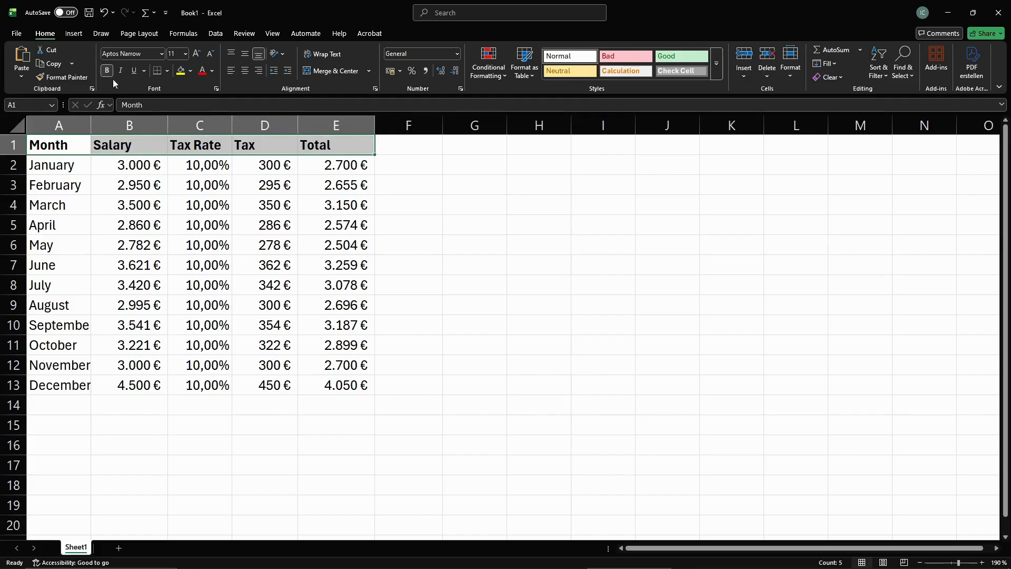
pyautogui.click(191, 71)
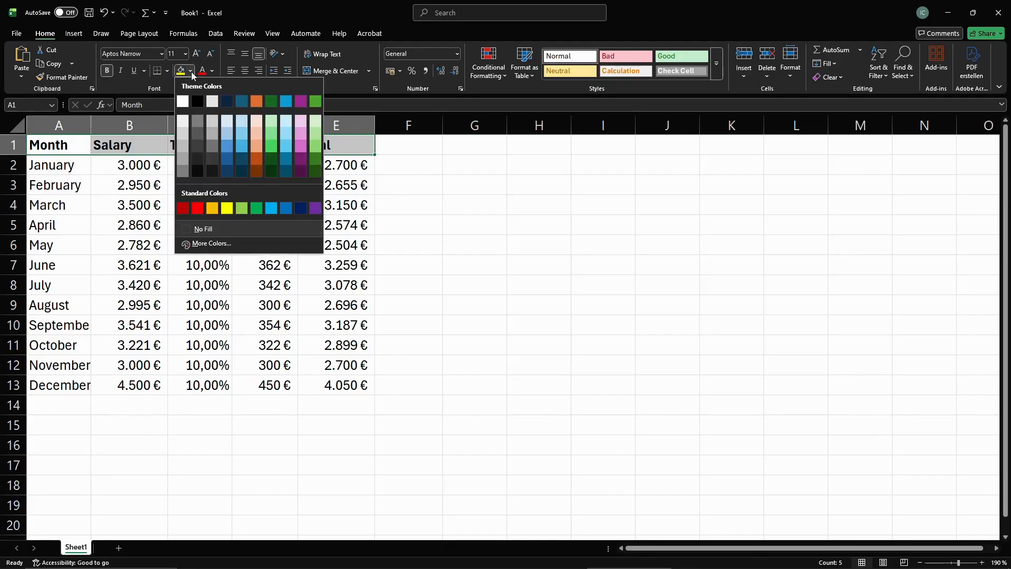
pyautogui.click(217, 145)
pyautogui.click(474, 224)
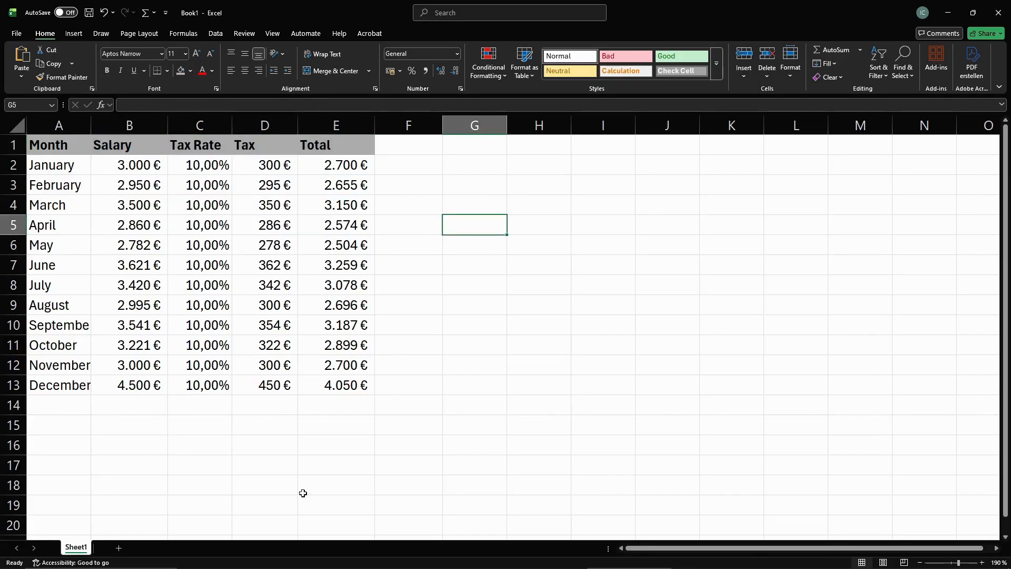
pyautogui.moveTo(64, 166); pyautogui.dragTo(100, 402)
pyautogui.click(267, 421)
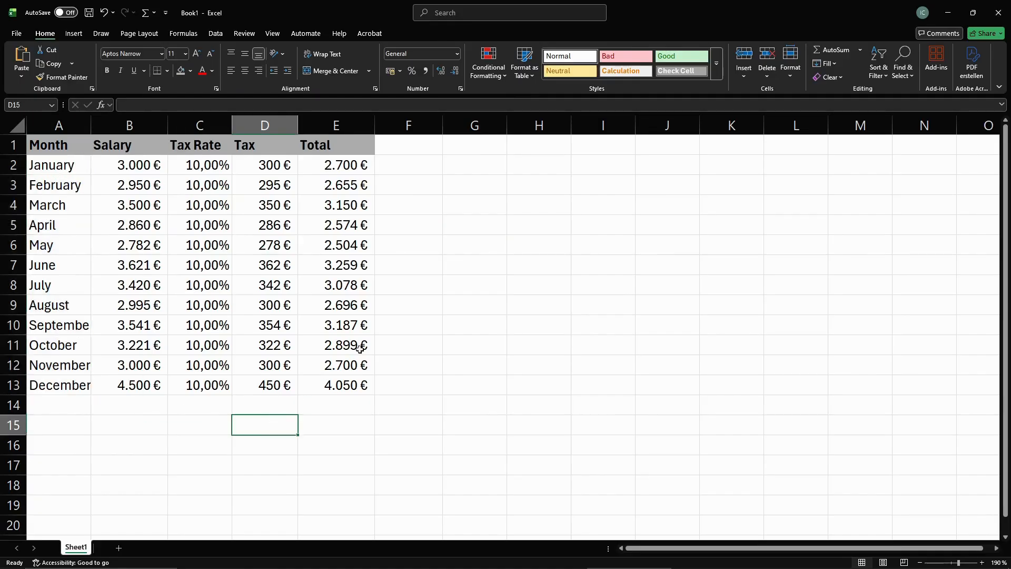
pyautogui.click(493, 267)
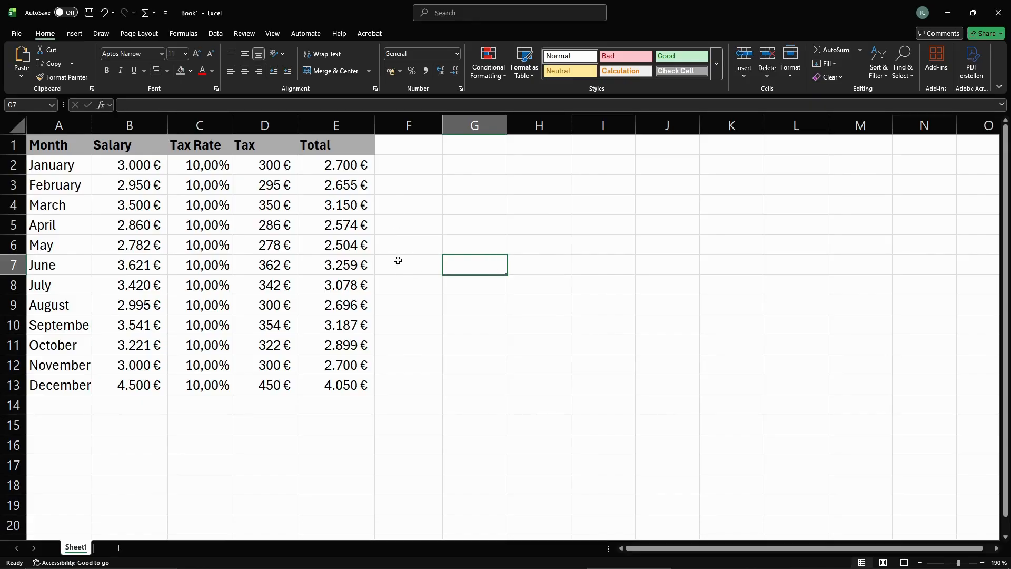
pyautogui.hotkey('ctrl', 'z')
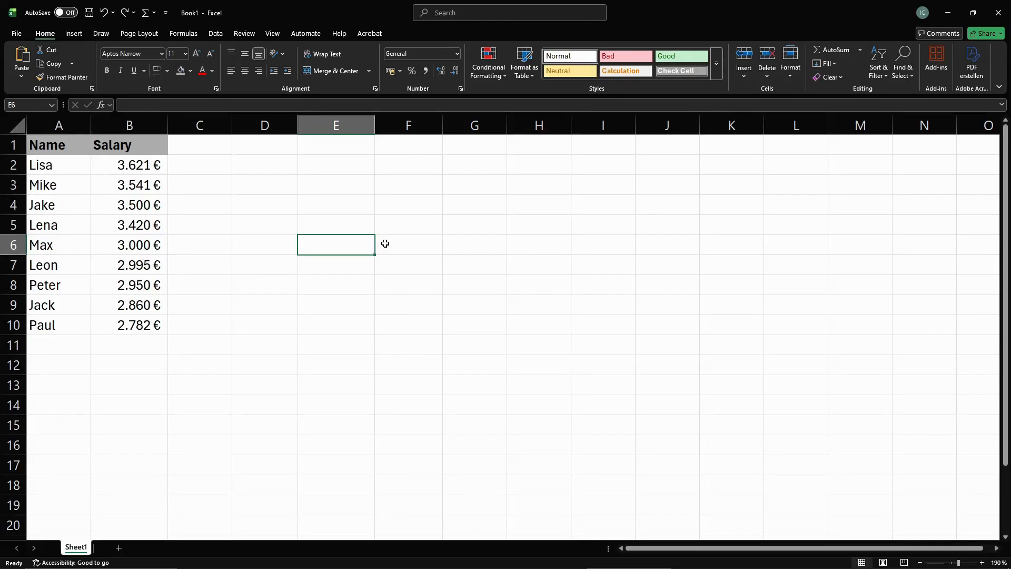
# - Sort the Name column from A to Z, expanding the selection so the salaries move with their names
pyautogui.click(64, 124)
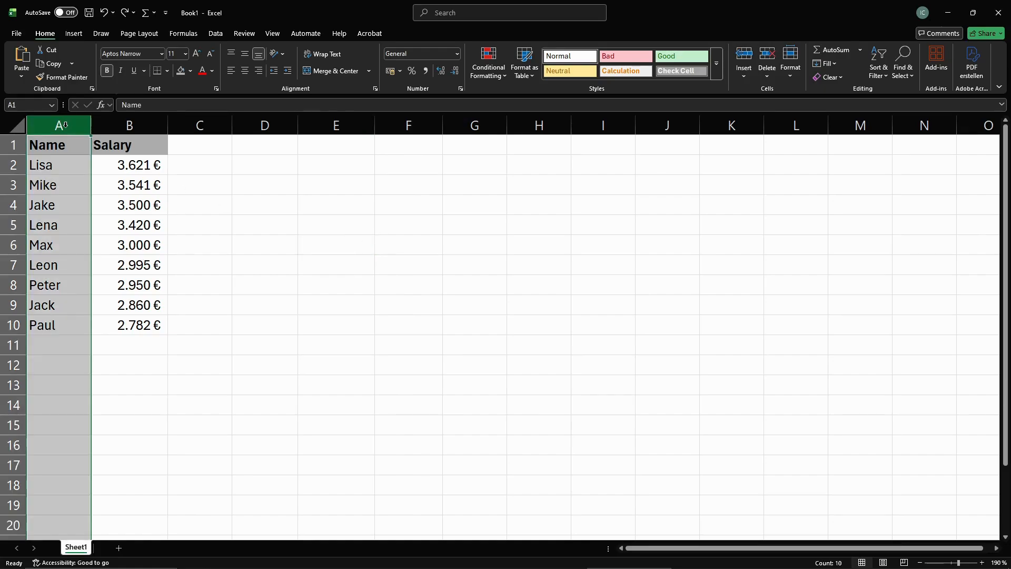
pyautogui.click(879, 66)
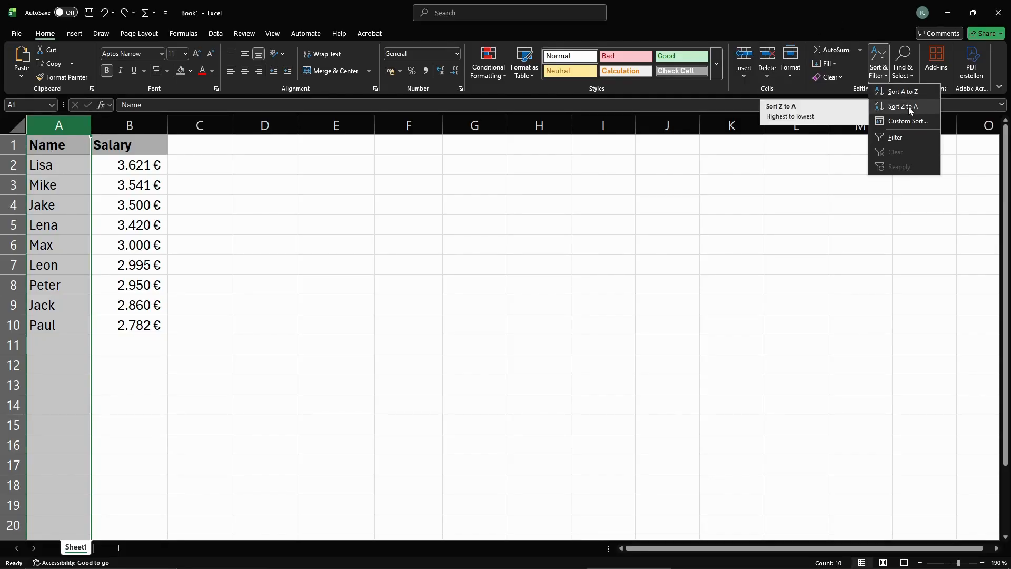
pyautogui.click(903, 91)
pyautogui.click(532, 223)
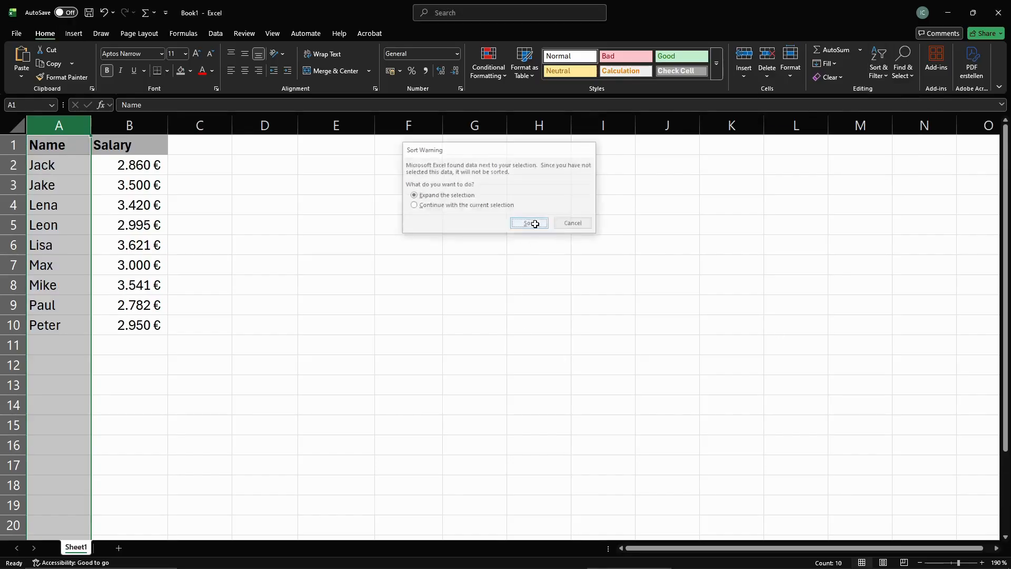
pyautogui.moveTo(45, 165); pyautogui.dragTo(149, 325)
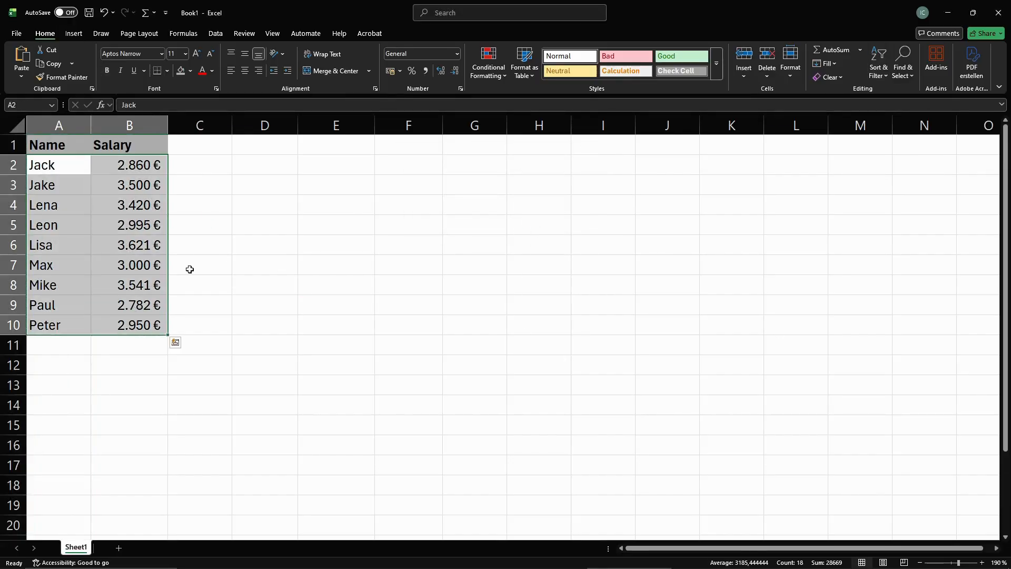
pyautogui.click(190, 248)
pyautogui.moveTo(56, 163); pyautogui.dragTo(63, 321)
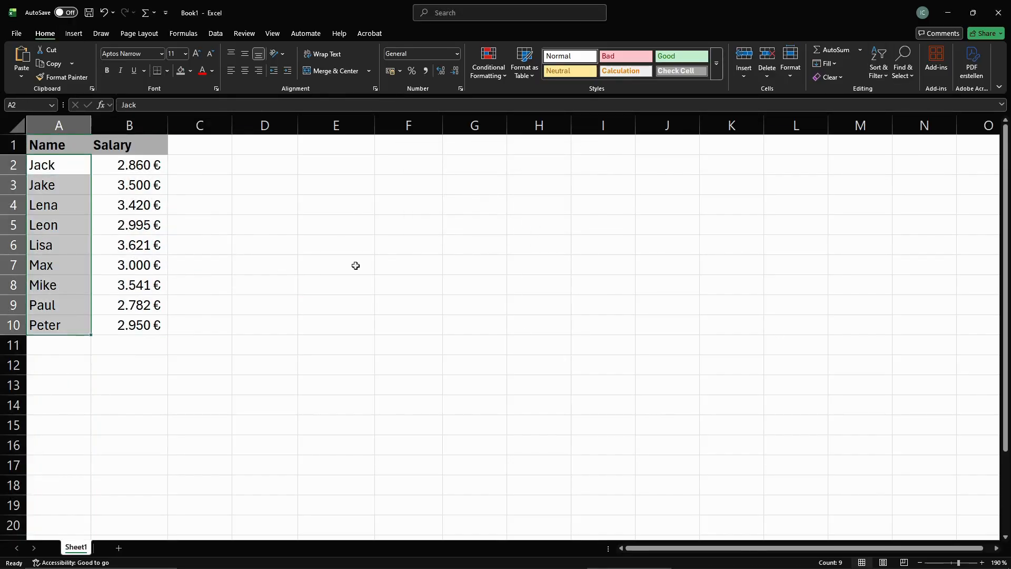
pyautogui.click(411, 250)
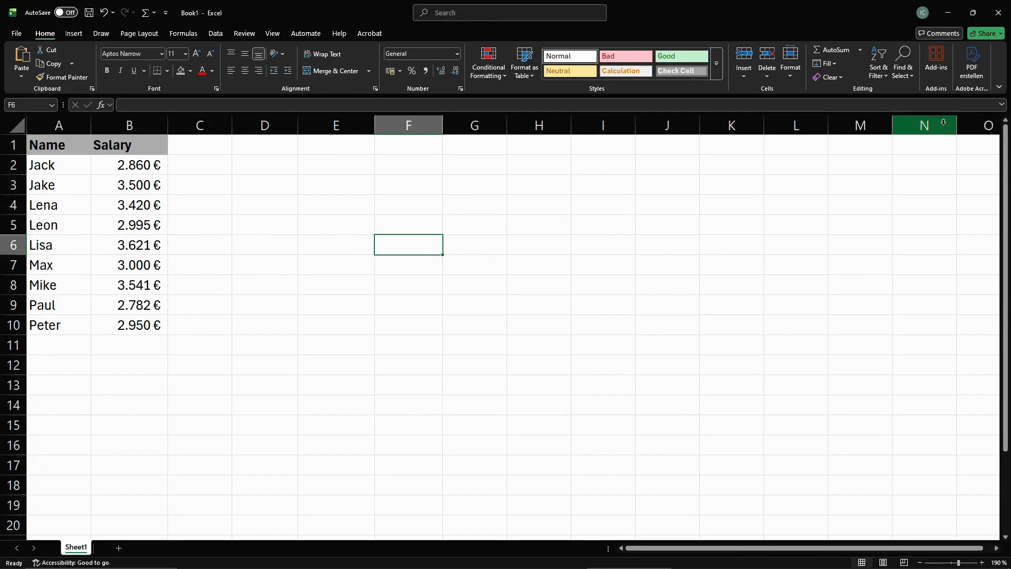
# - Sort the Salary column from smallest to largest, expanding the selection so the names move with their salaries
pyautogui.click(133, 127)
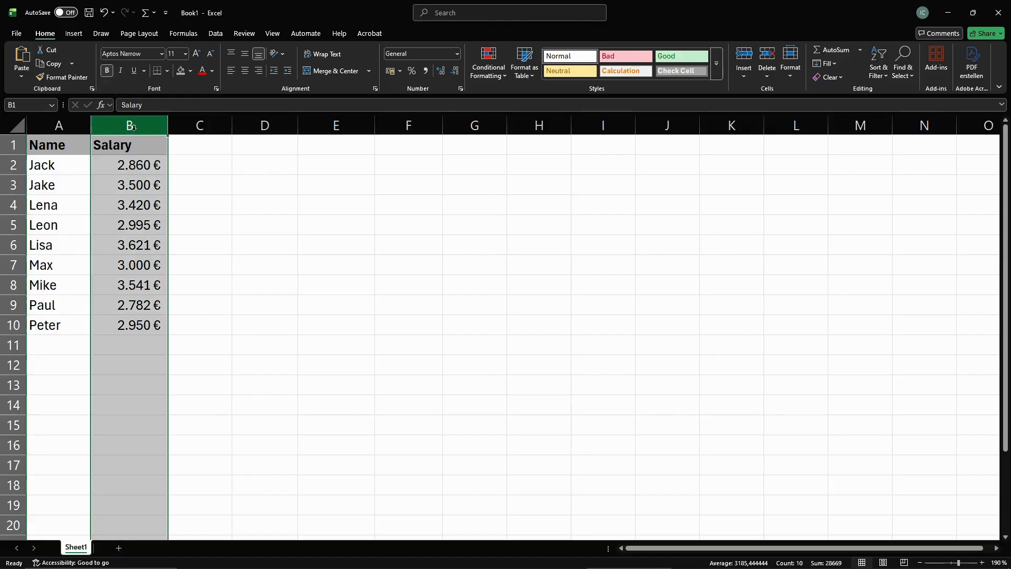
pyautogui.click(881, 75)
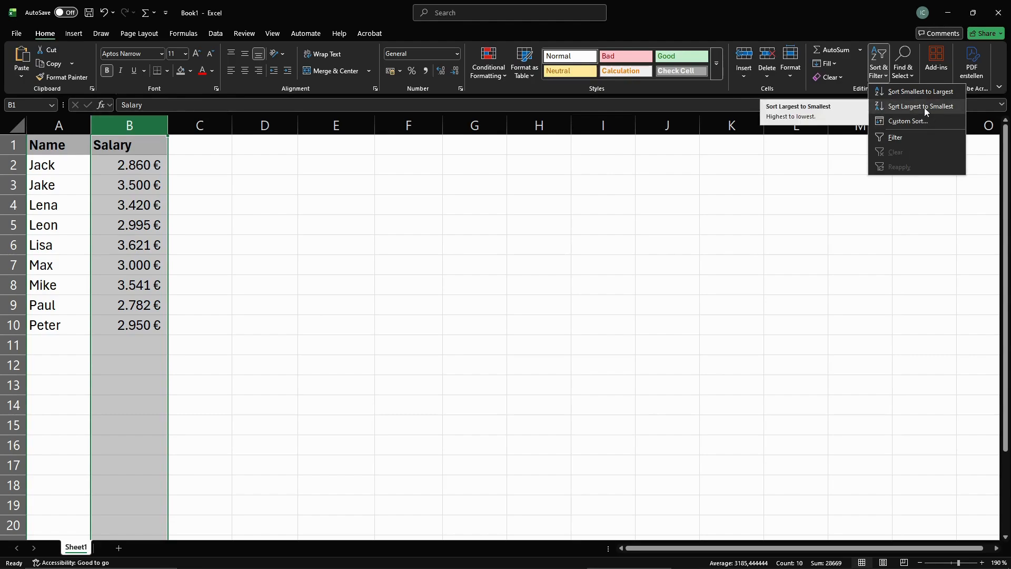
pyautogui.click(921, 91)
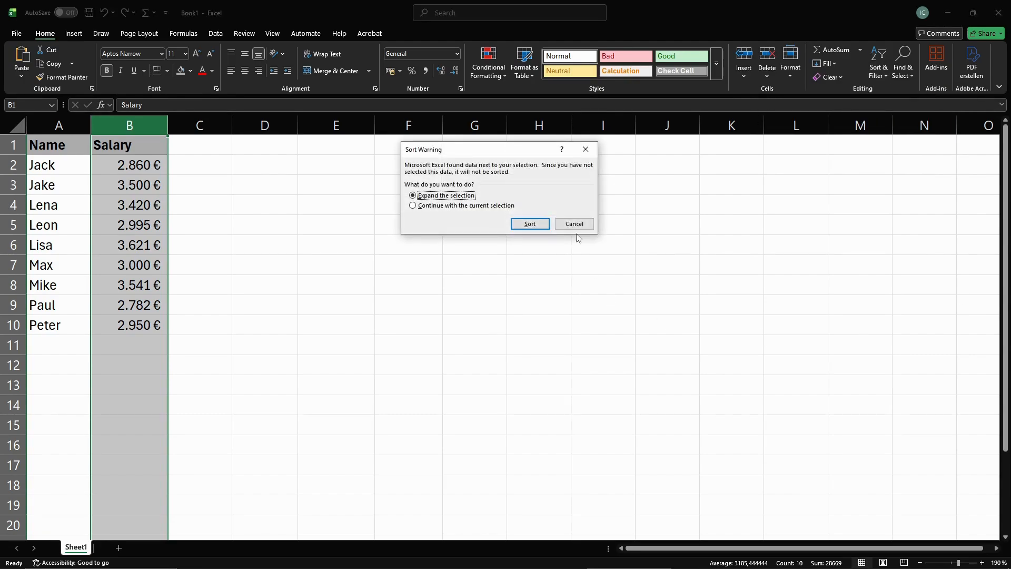
pyautogui.click(530, 224)
pyautogui.click(190, 260)
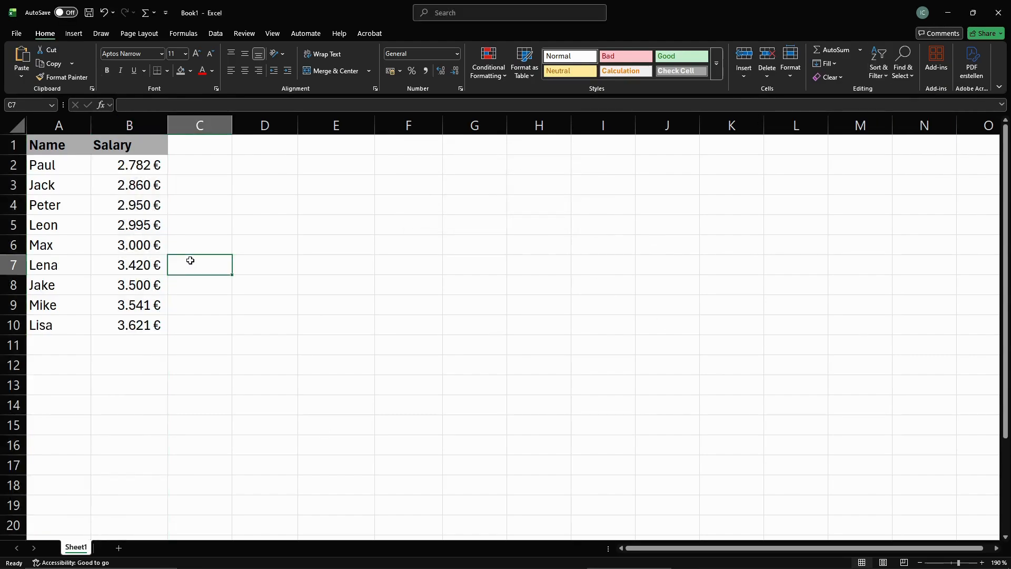
pyautogui.click(64, 168)
pyautogui.moveTo(64, 169); pyautogui.dragTo(151, 321)
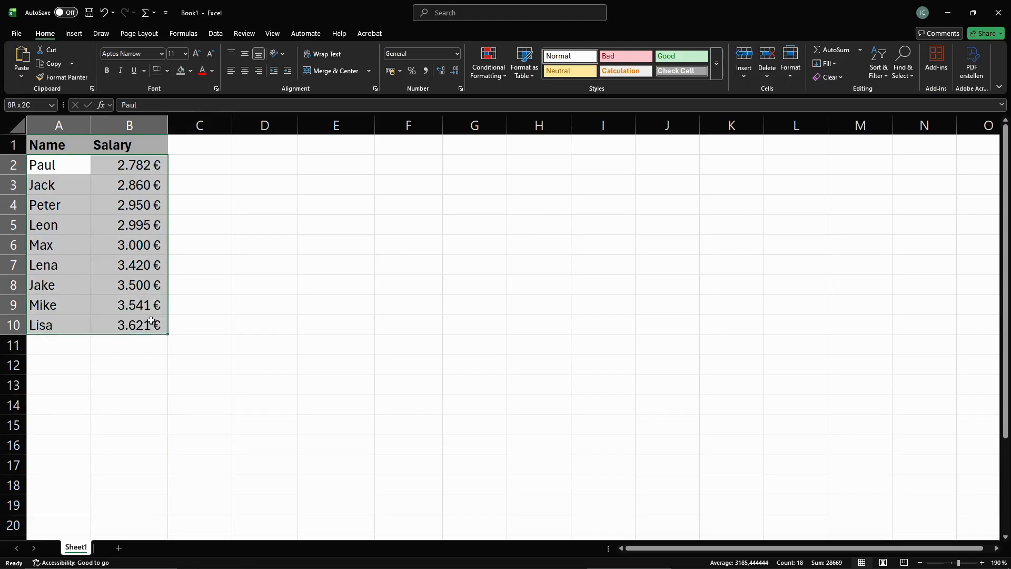
pyautogui.click(266, 238)
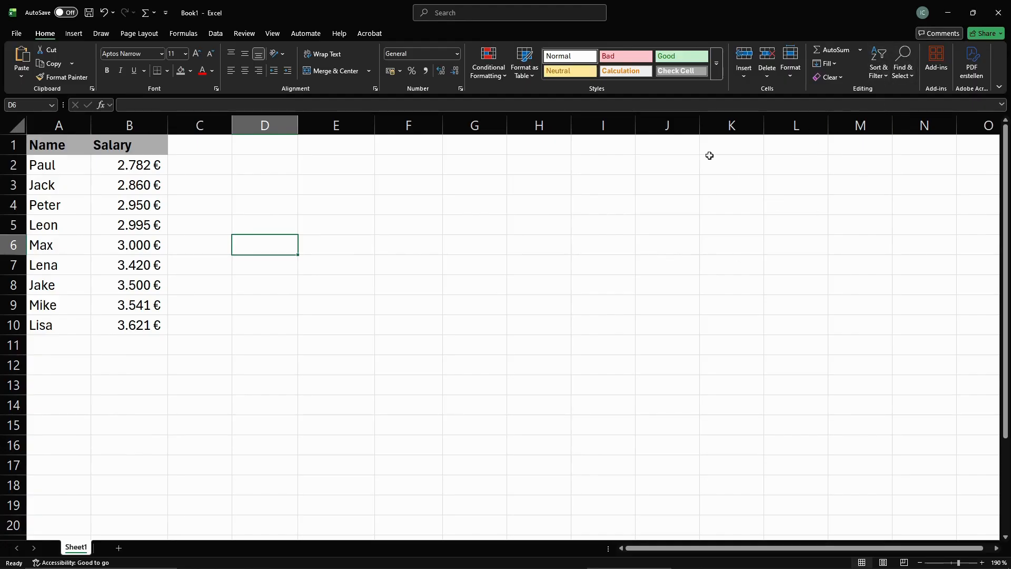
# - Add filters to the Name and Salary headers in A1:B1
pyautogui.click(46, 144)
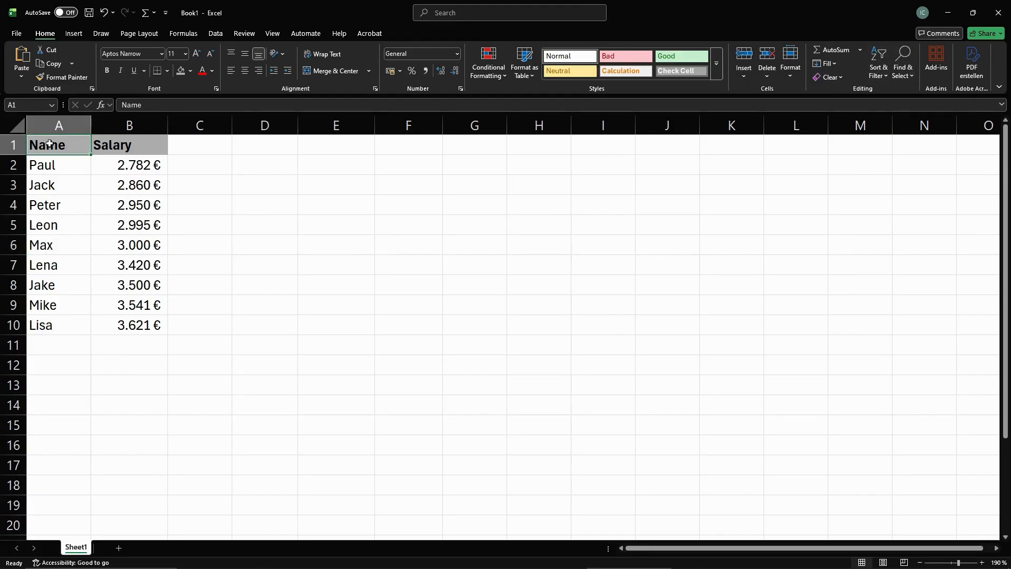
pyautogui.moveTo(49, 143); pyautogui.dragTo(104, 144)
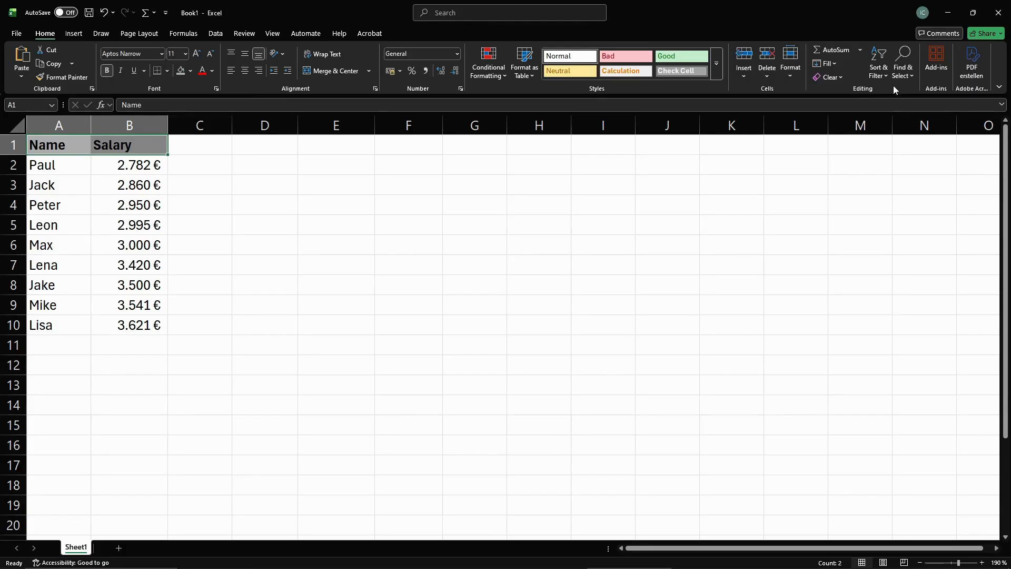
pyautogui.click(884, 71)
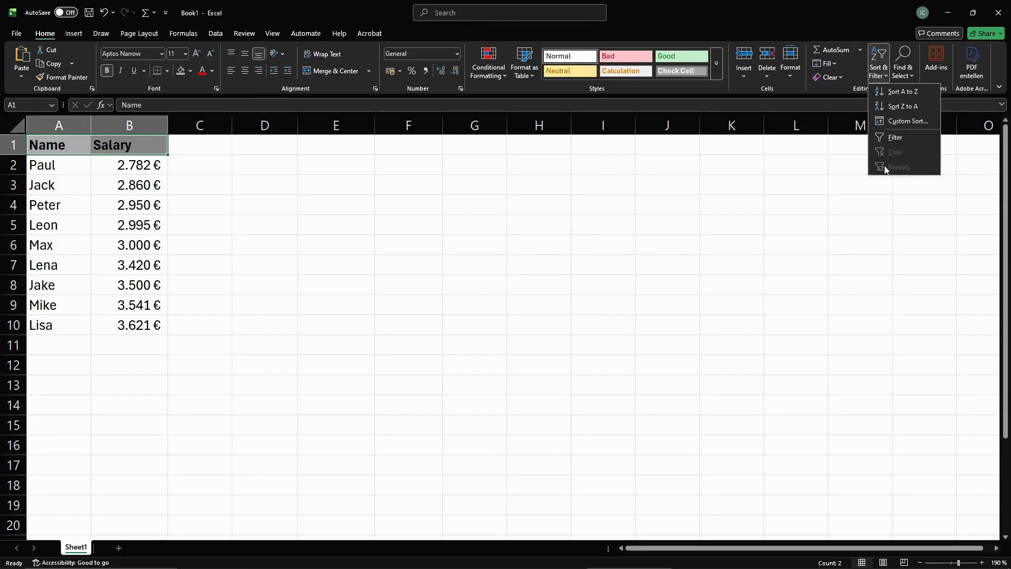
pyautogui.click(901, 138)
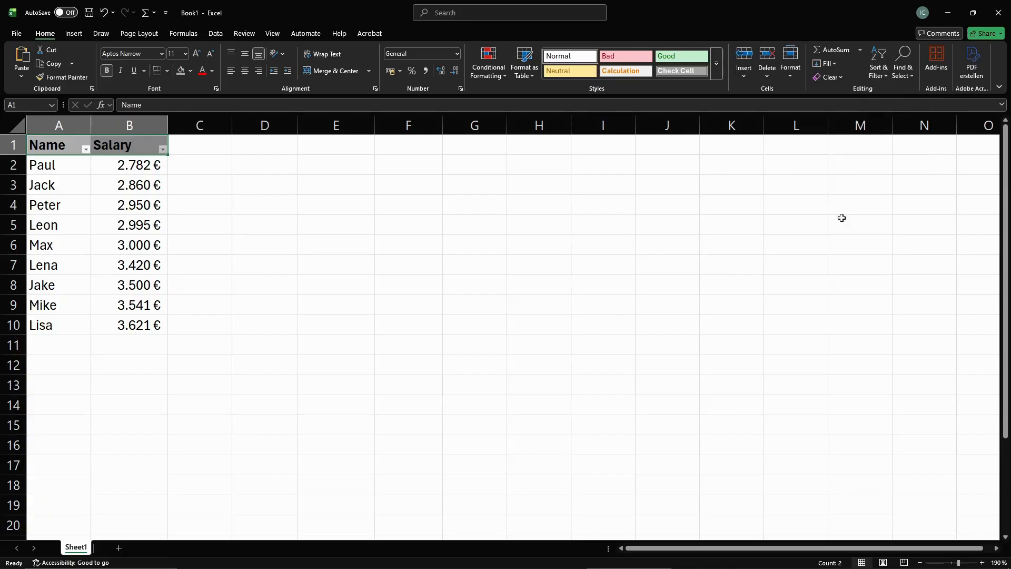
pyautogui.click(201, 229)
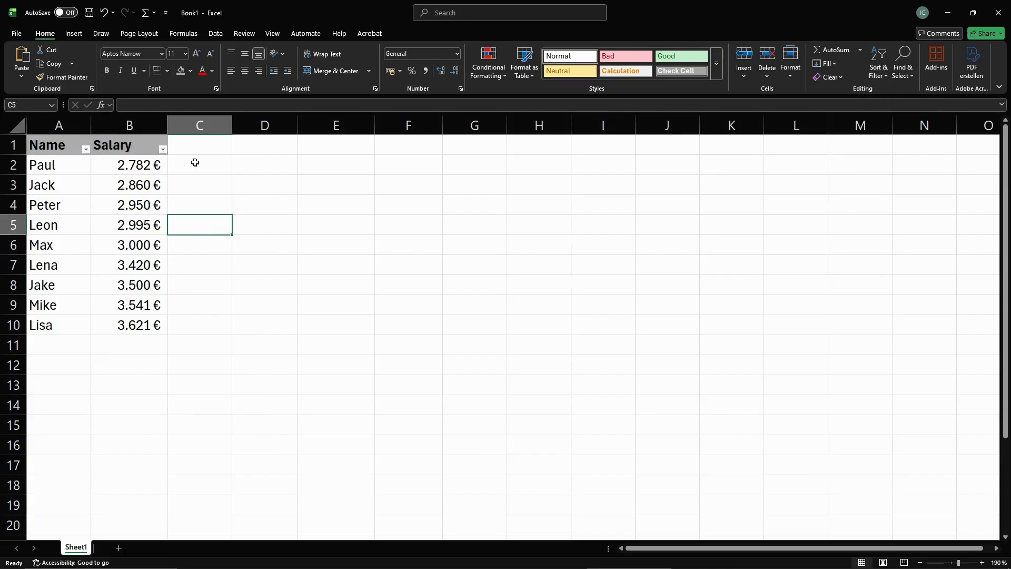
# - Sort the list by Name from A to Z through the Name header's filter
pyautogui.click(86, 149)
pyautogui.moveTo(68, 191)
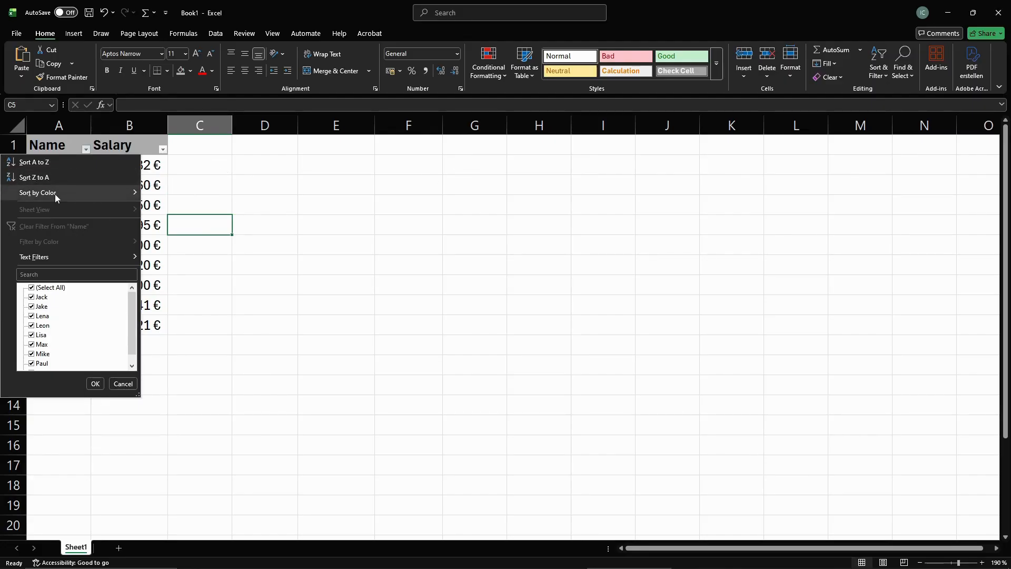
pyautogui.click(57, 162)
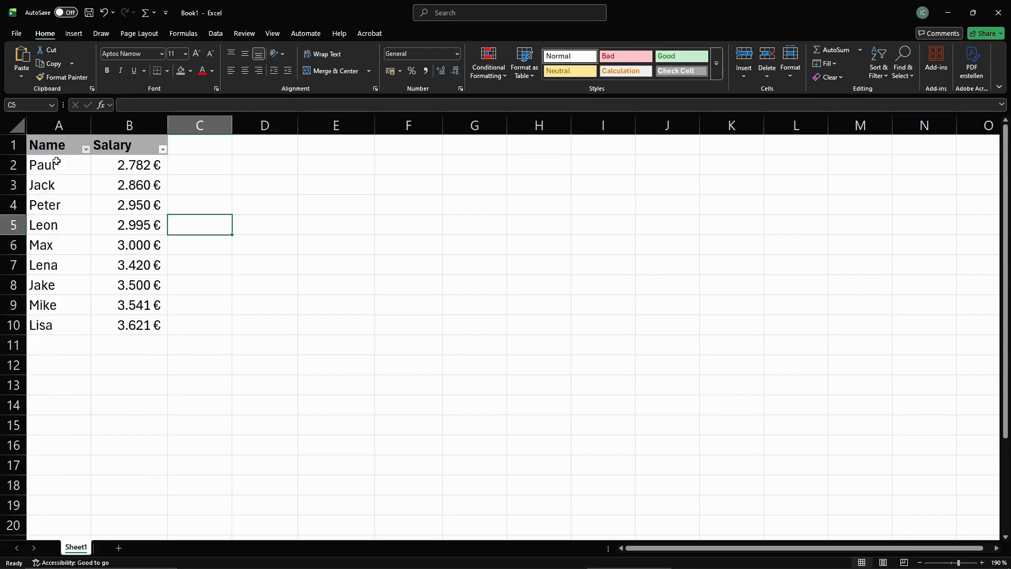
# - Sort the list by Salary from largest to smallest through the Salary header's filter
pyautogui.click(162, 150)
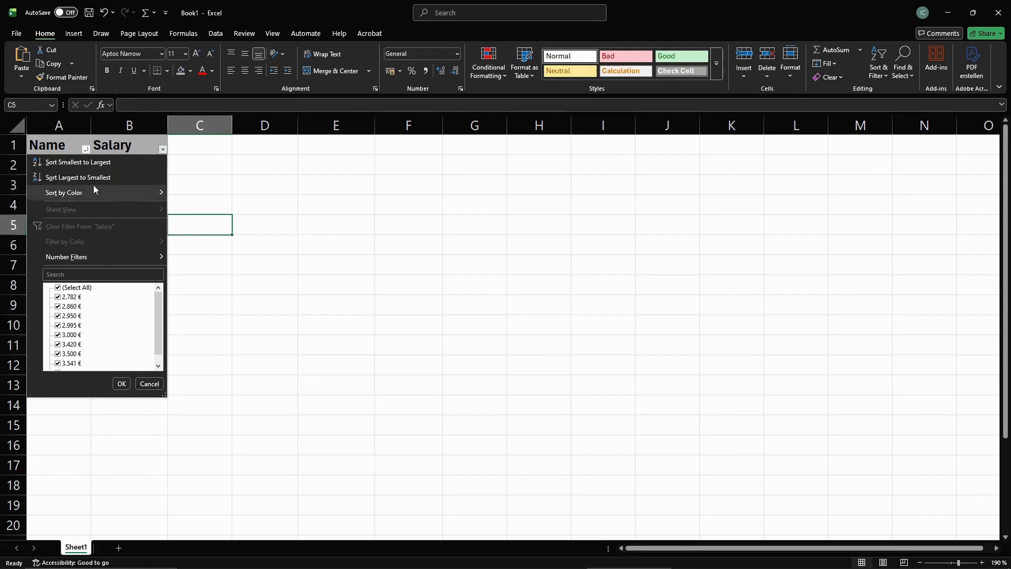
pyautogui.click(108, 178)
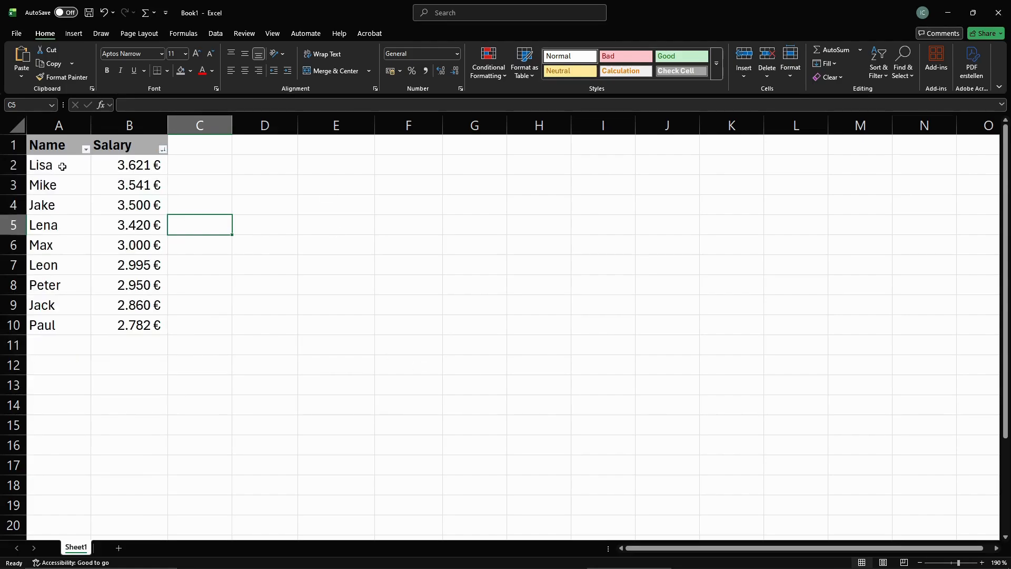
pyautogui.moveTo(75, 165); pyautogui.dragTo(145, 322)
pyautogui.click(195, 239)
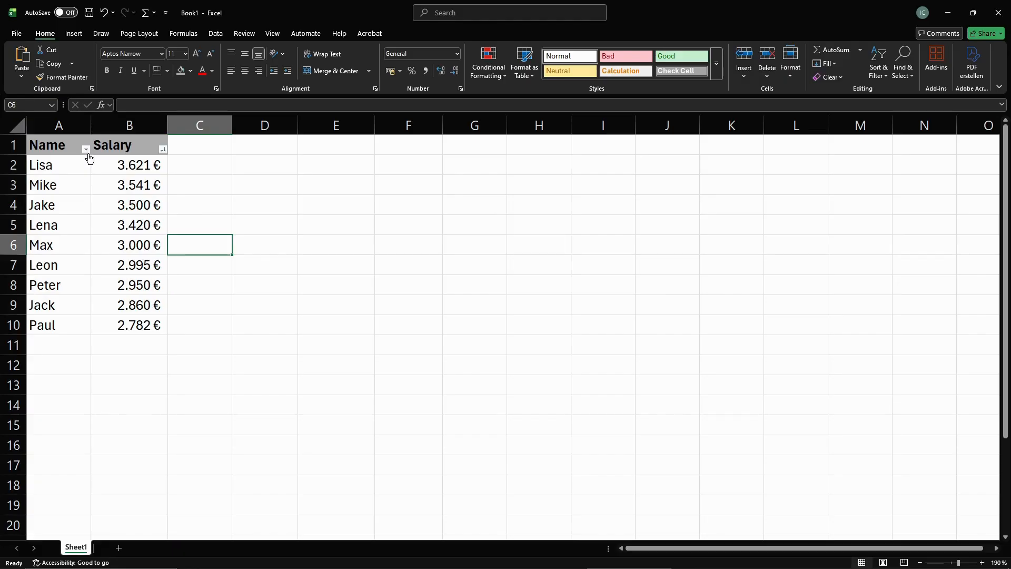
# - Filter the Name column to show only Jake's entry
pyautogui.click(86, 150)
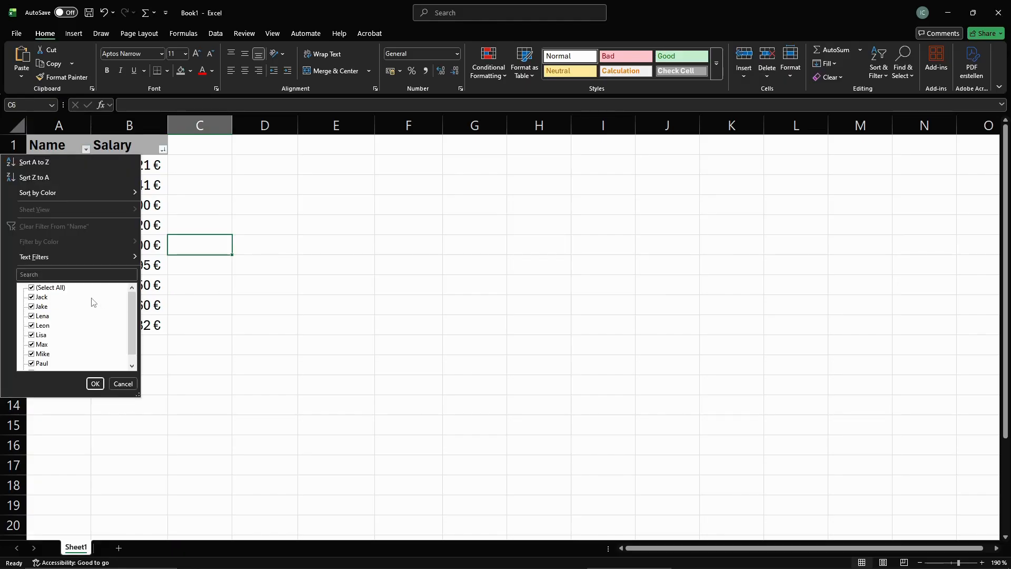
pyautogui.click(32, 288)
pyautogui.click(32, 307)
pyautogui.scroll(-1, 68, 321)
pyautogui.moveTo(130, 333); pyautogui.dragTo(130, 325)
pyautogui.click(95, 384)
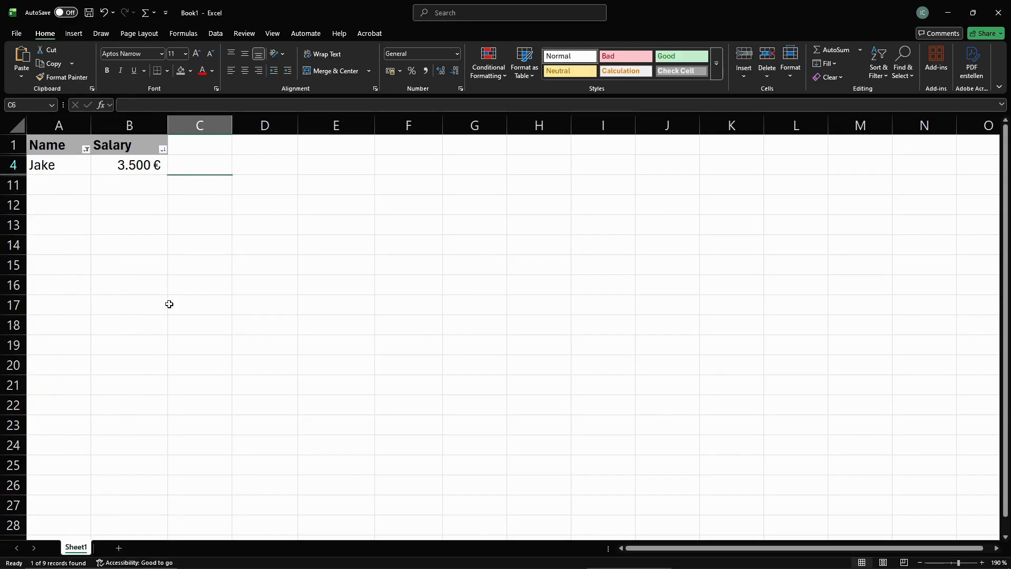
pyautogui.click(119, 210)
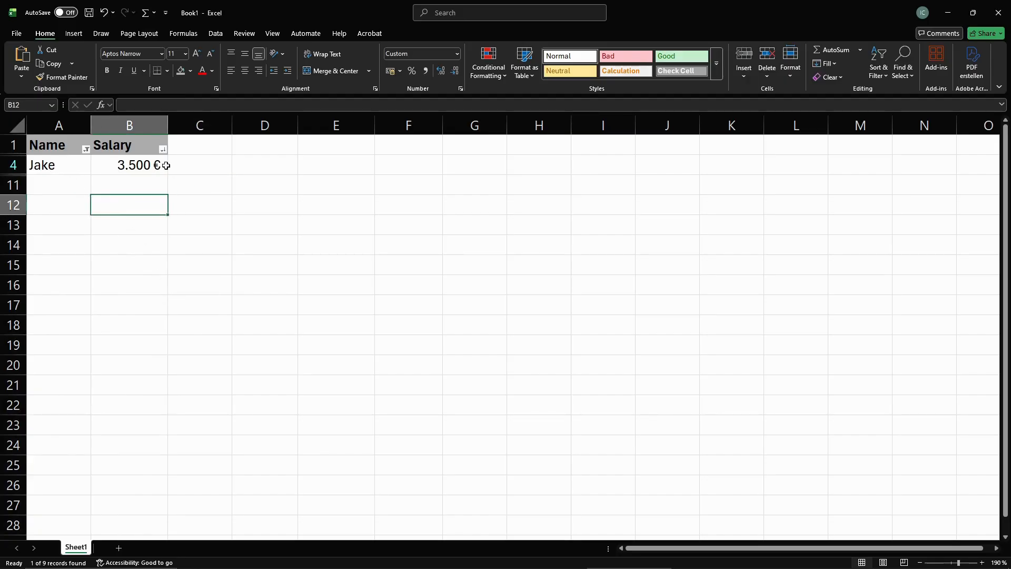
pyautogui.click(128, 168)
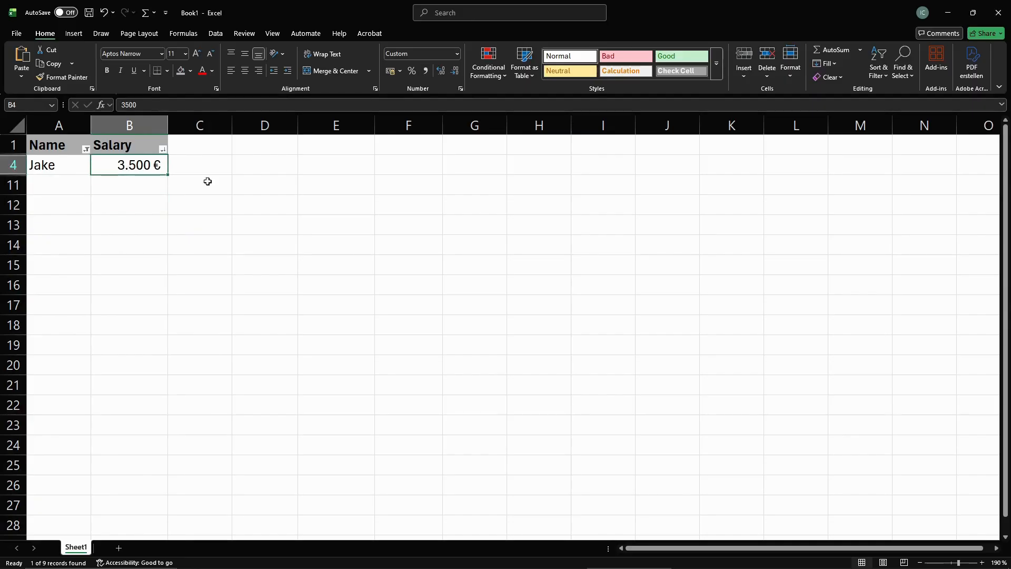
# - Reselect all names in the Name filter to show the complete list again
pyautogui.click(86, 151)
pyautogui.click(33, 288)
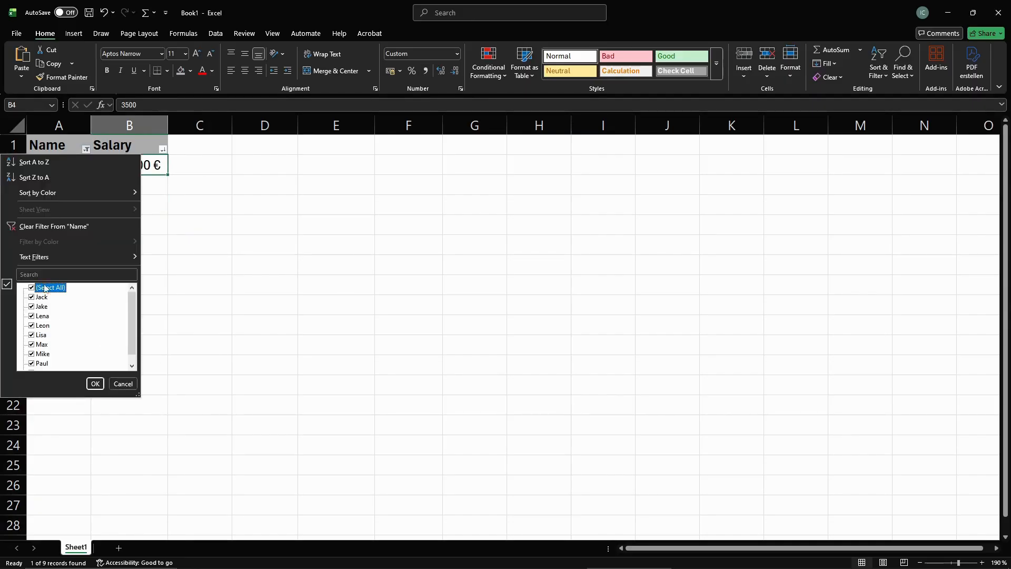
pyautogui.click(95, 383)
pyautogui.moveTo(41, 168); pyautogui.dragTo(146, 323)
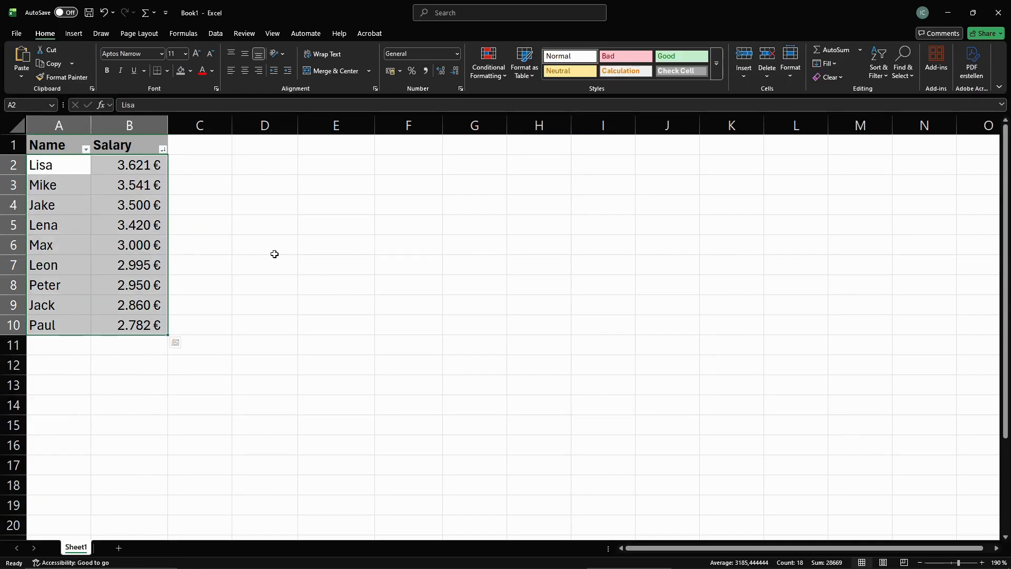
pyautogui.click(235, 258)
pyautogui.click(86, 149)
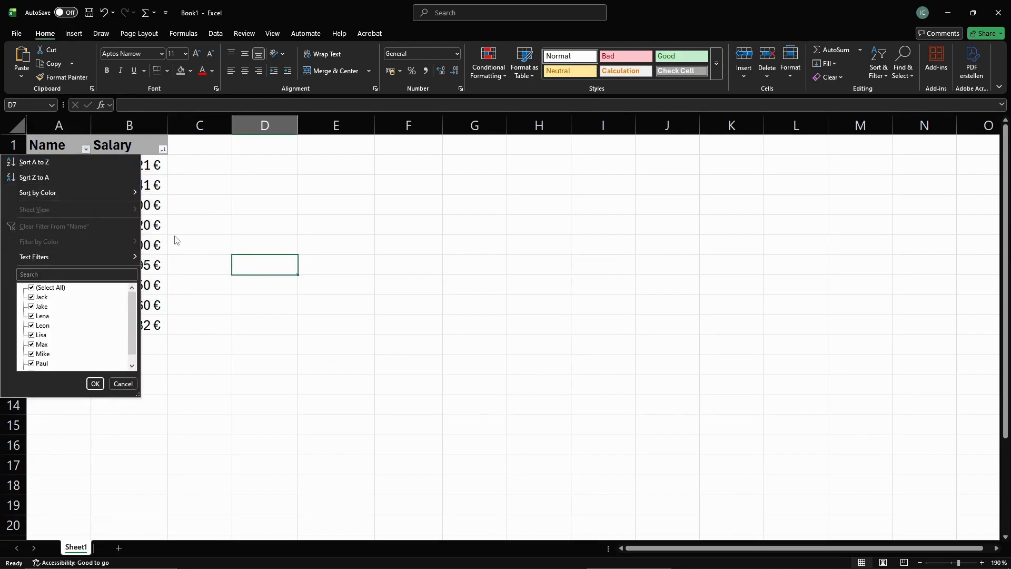
pyautogui.click(200, 238)
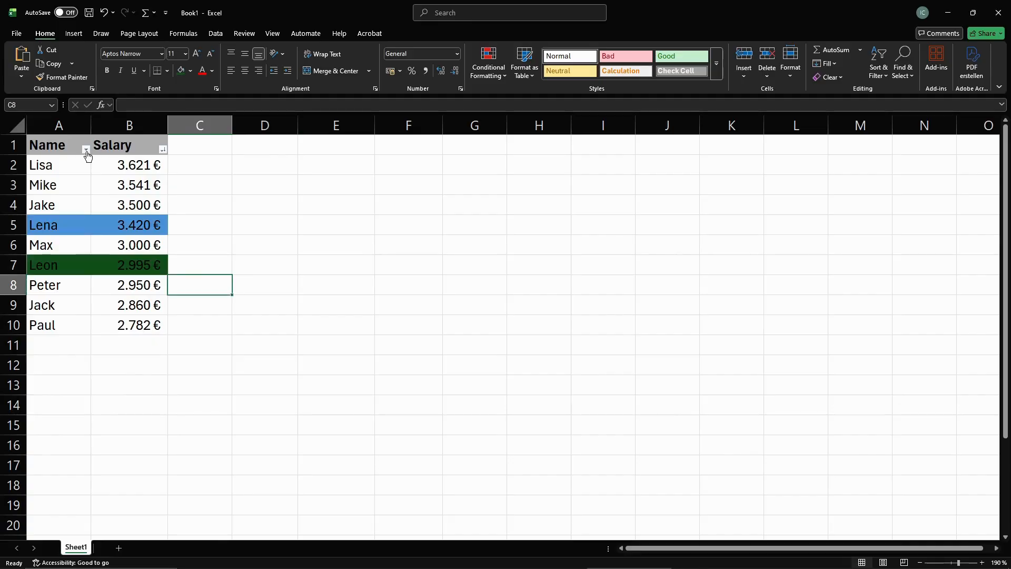
pyautogui.click(191, 187)
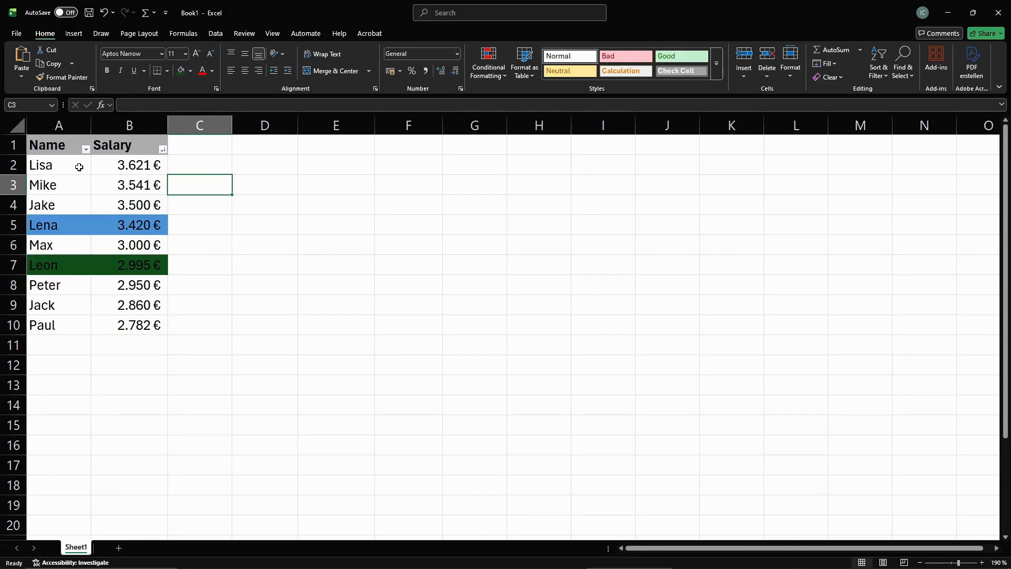
# - Sort the Name column by cell color with the blue row on top
pyautogui.click(86, 150)
pyautogui.moveTo(55, 189)
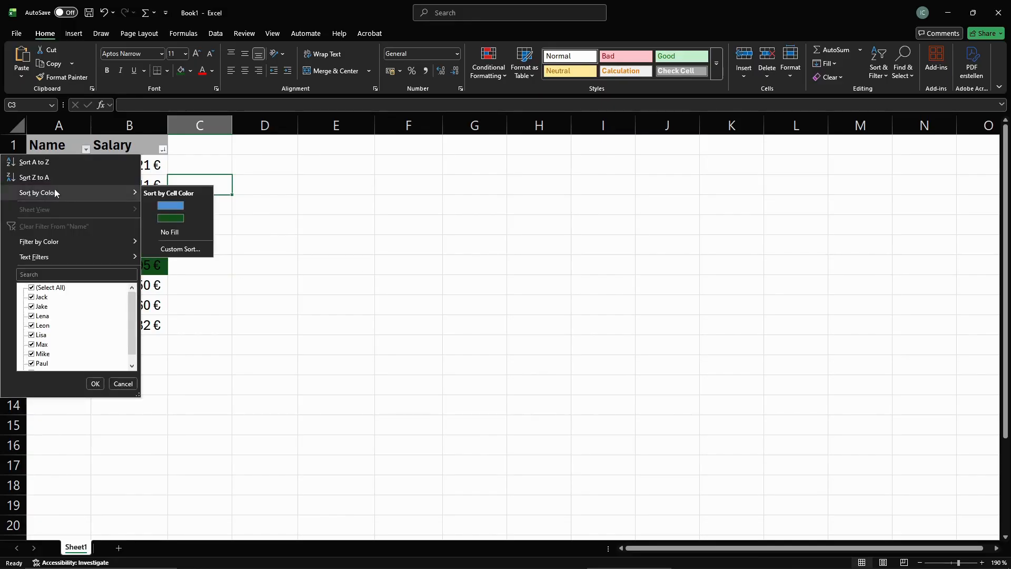
pyautogui.click(179, 210)
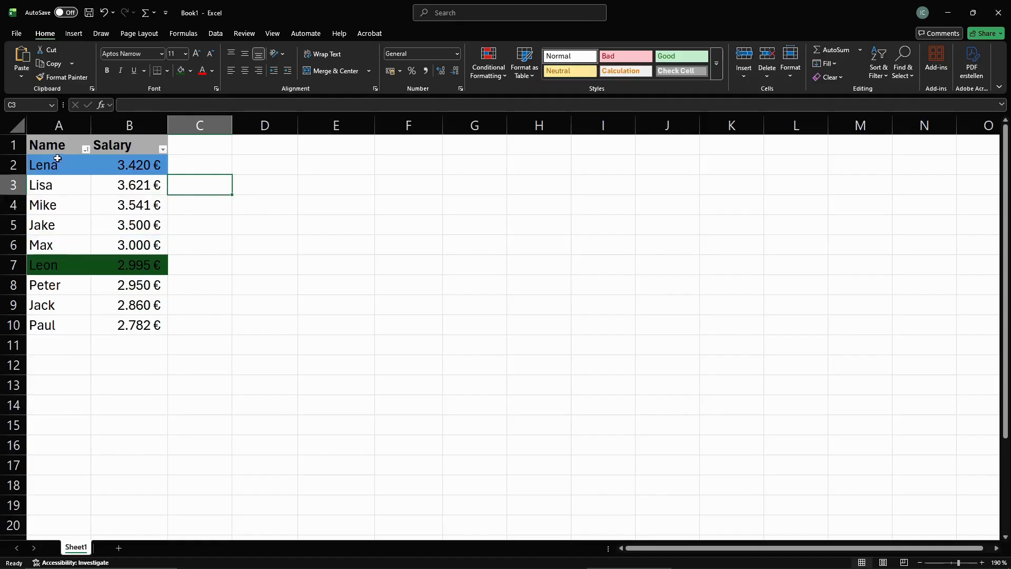
pyautogui.moveTo(36, 160); pyautogui.dragTo(159, 162)
pyautogui.click(291, 180)
# - Sort the Name column by cell color with the dark green row on top
pyautogui.click(85, 150)
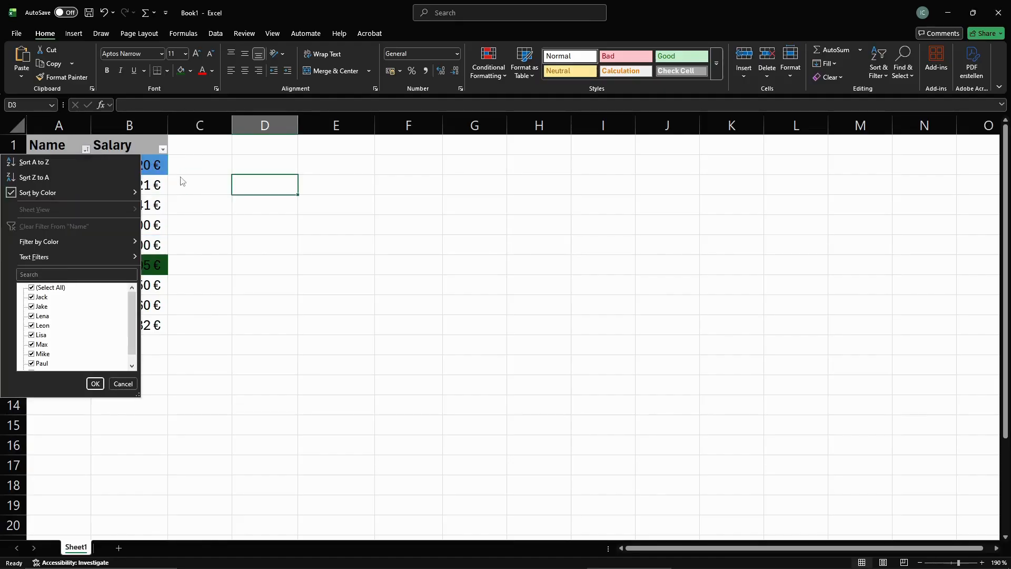
pyautogui.moveTo(83, 194)
pyautogui.click(176, 220)
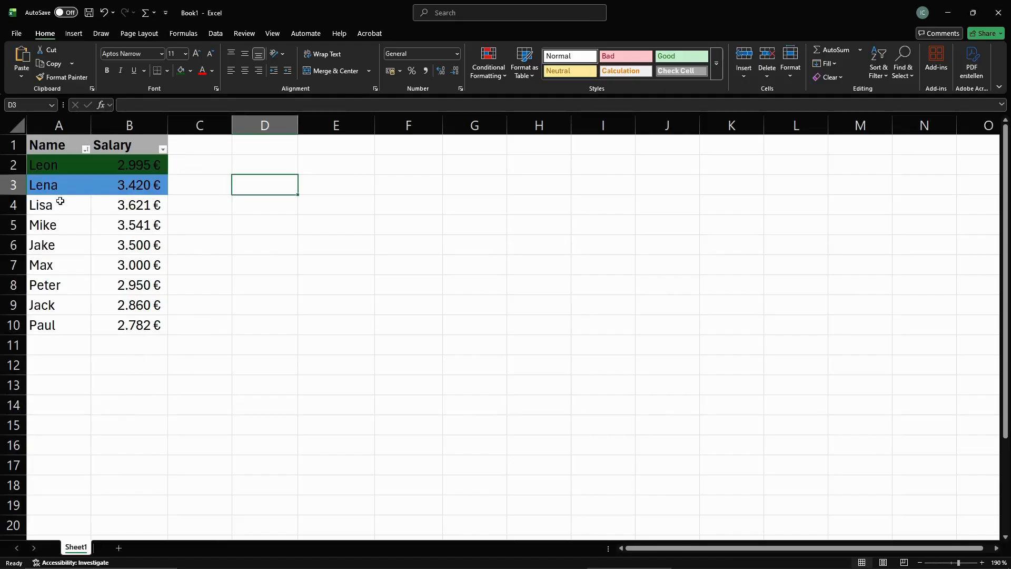
pyautogui.moveTo(51, 167); pyautogui.dragTo(136, 171)
pyautogui.click(232, 207)
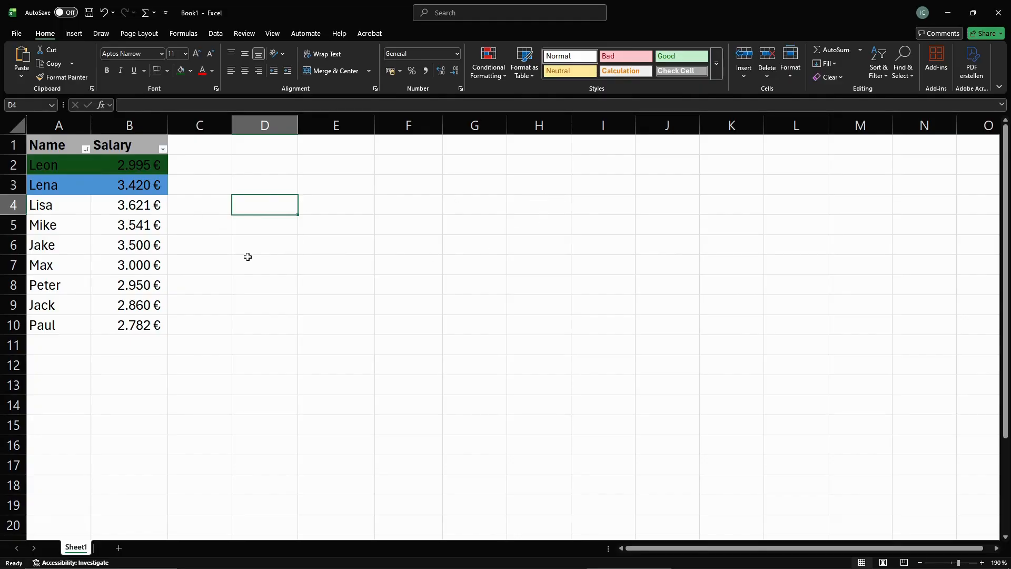
pyautogui.click(273, 247)
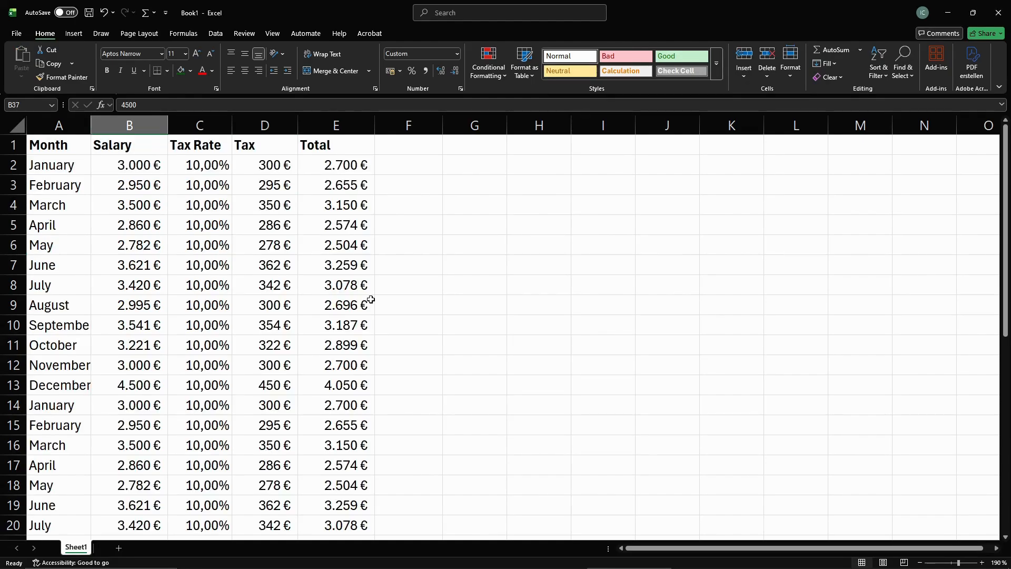
# - Examine the long monthly salary table down to row 37, checking how its columns read without the header row in view
pyautogui.scroll(-8, 370, 299)
pyautogui.scroll(8, 325, 357)
pyautogui.scroll(-3, 311, 323)
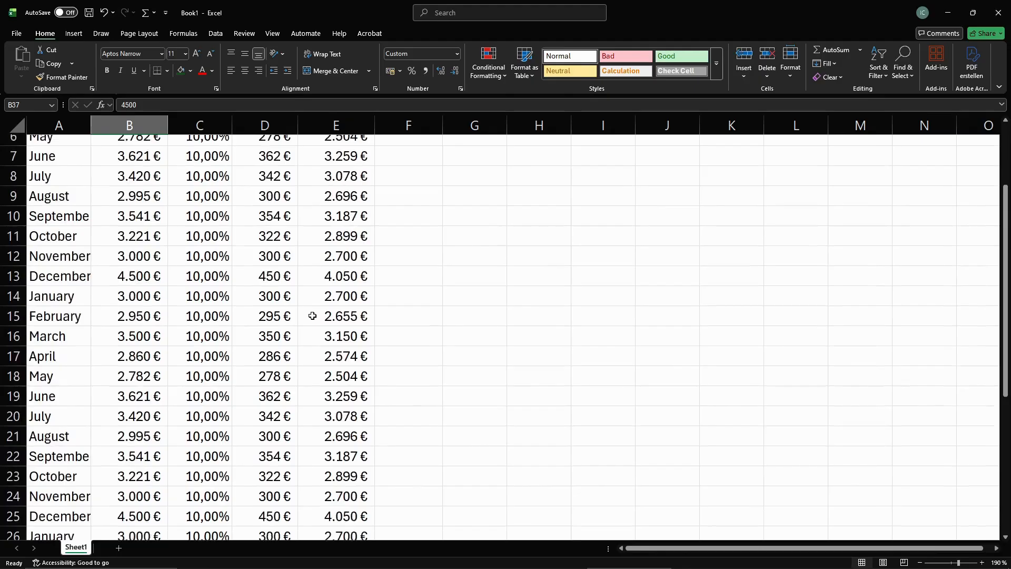
pyautogui.scroll(-3, 300, 246)
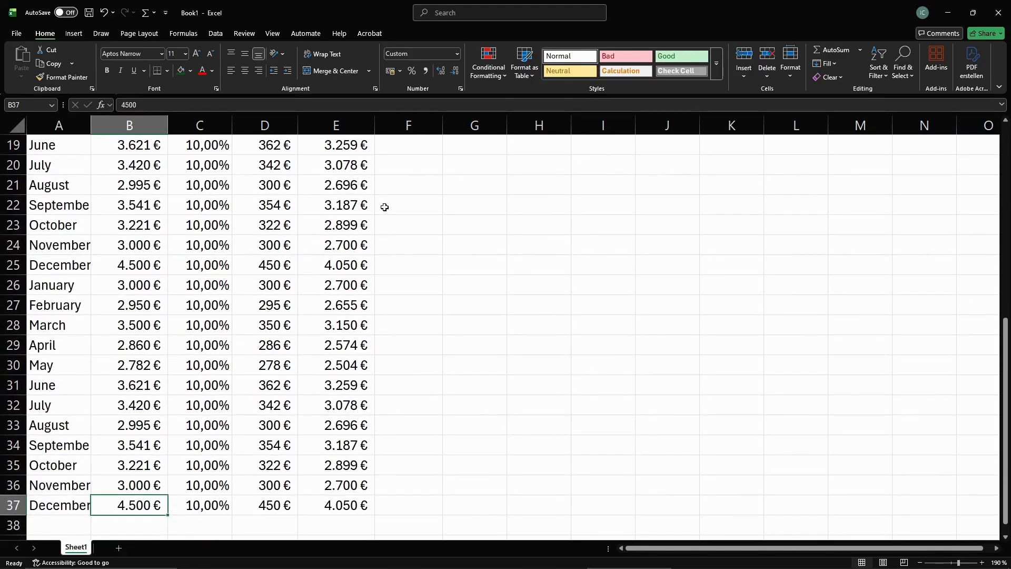
pyautogui.moveTo(342, 146); pyautogui.dragTo(420, 153)
pyautogui.click(273, 242)
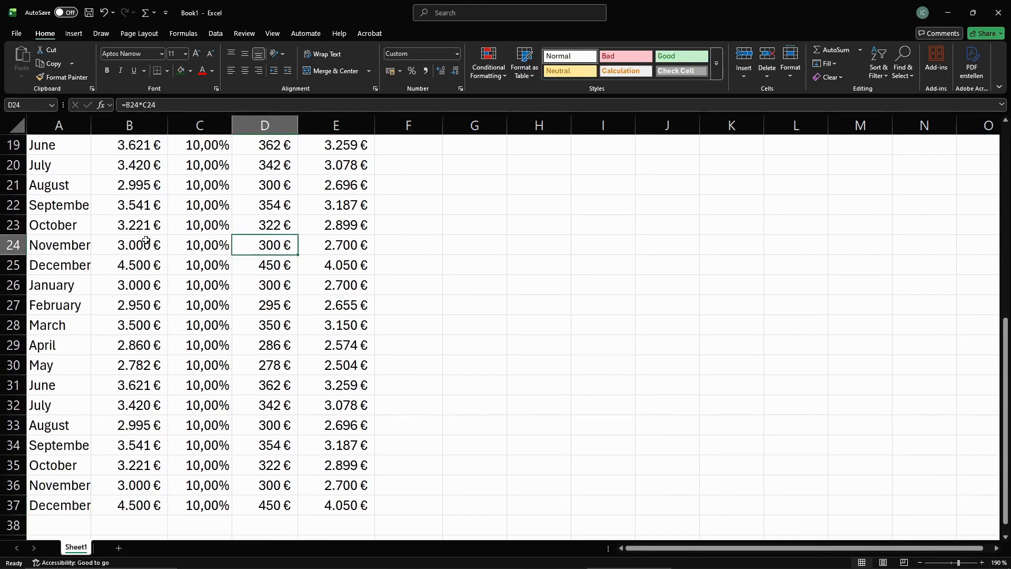
pyautogui.scroll(-1, 152, 331)
pyautogui.scroll(-3, 153, 332)
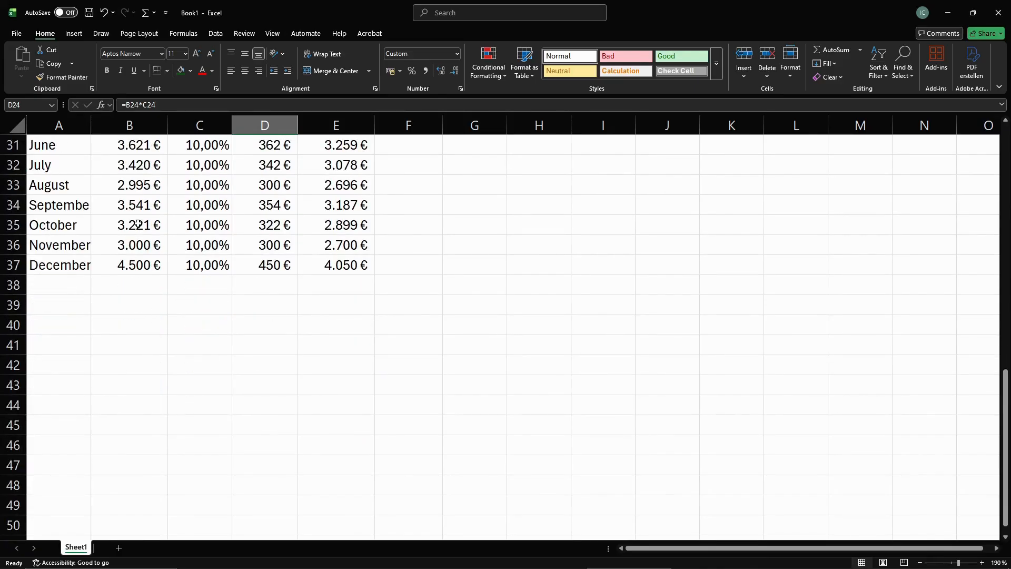
# - Compare the Salary values in the lower rows of the monthly table with their column header in row 1
pyautogui.scroll(3, 138, 224)
pyautogui.moveTo(135, 225); pyautogui.dragTo(150, 366)
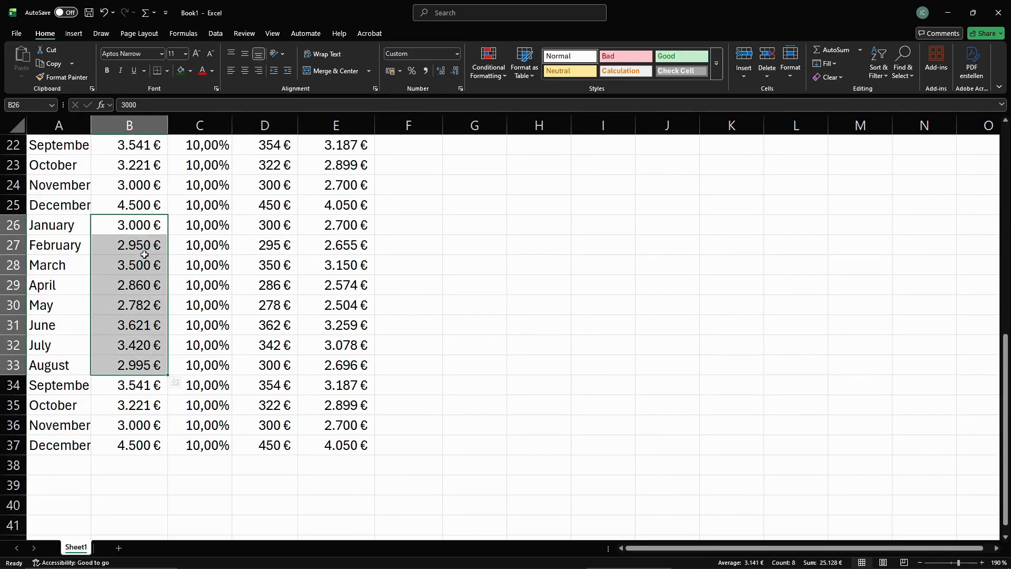
pyautogui.moveTo(145, 254); pyautogui.dragTo(129, 306)
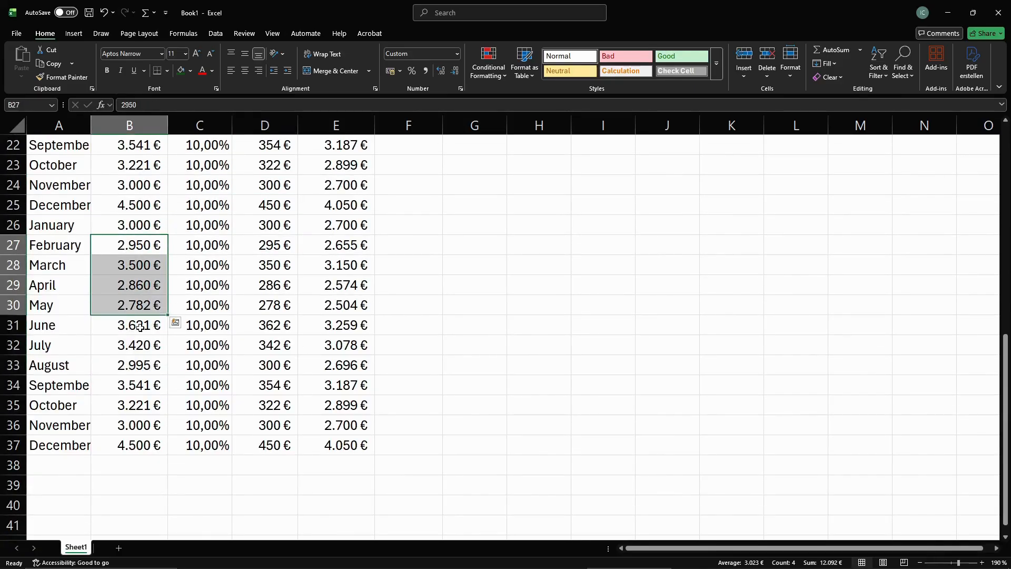
pyautogui.scroll(7, 140, 327)
pyautogui.click(126, 148)
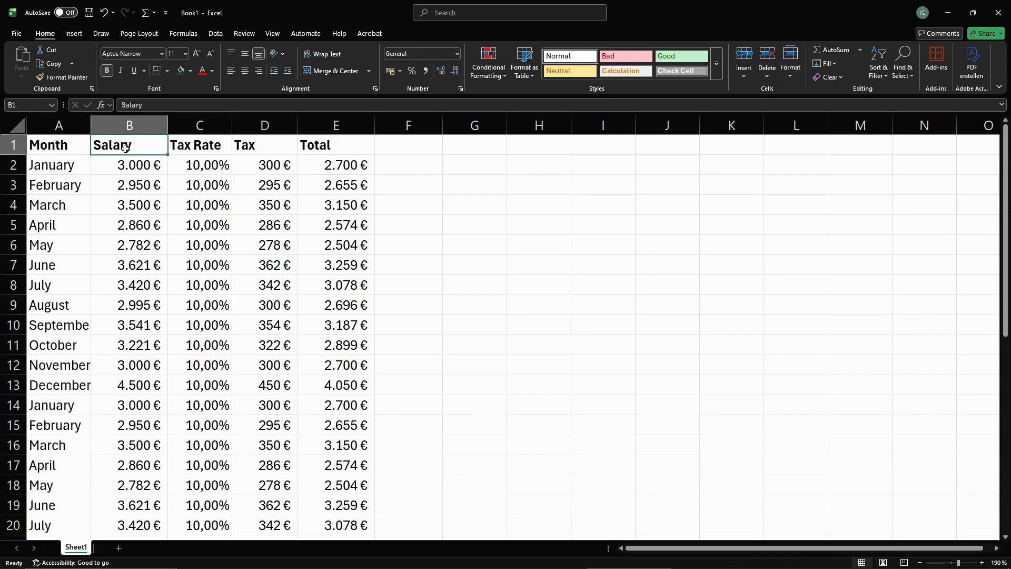
pyautogui.click(142, 122)
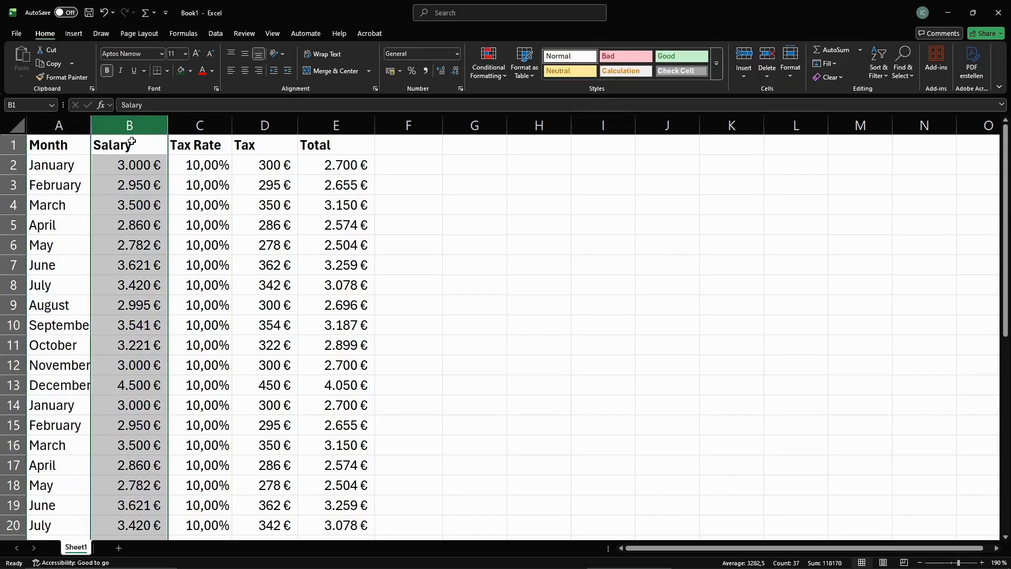
pyautogui.scroll(-9, 139, 309)
pyautogui.scroll(3, 134, 267)
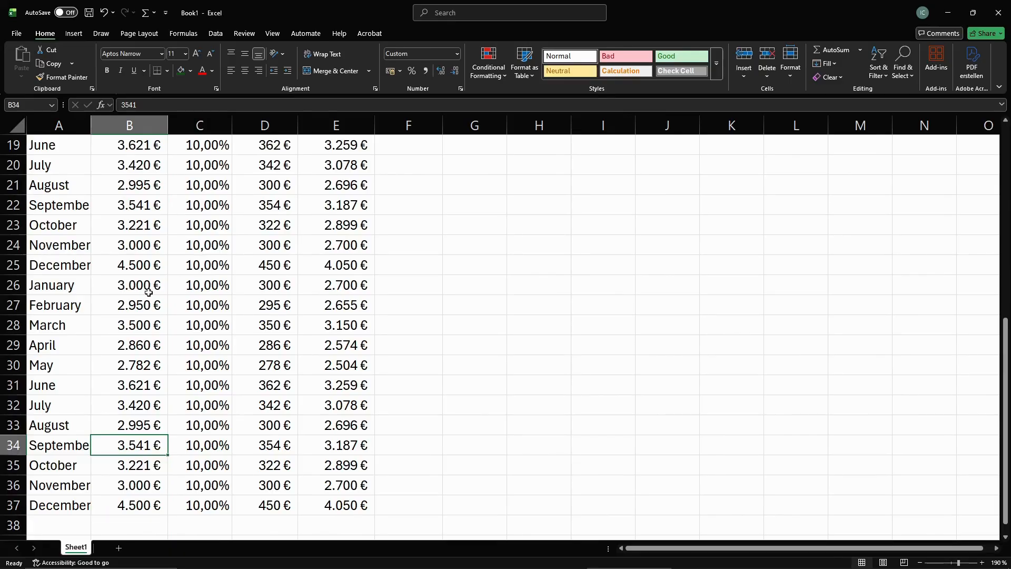
pyautogui.moveTo(1009, 393); pyautogui.dragTo(1007, 205)
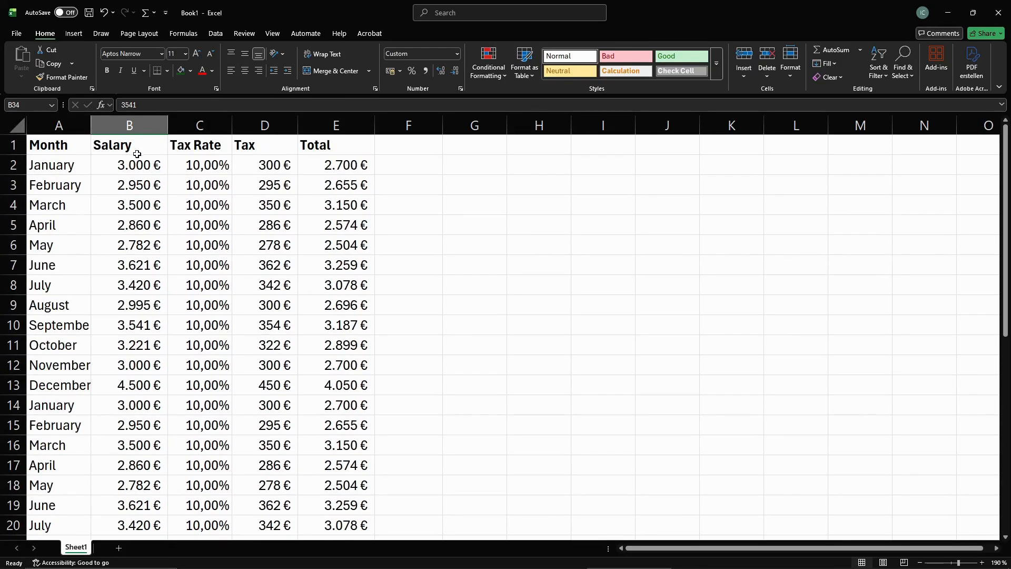
pyautogui.click(129, 145)
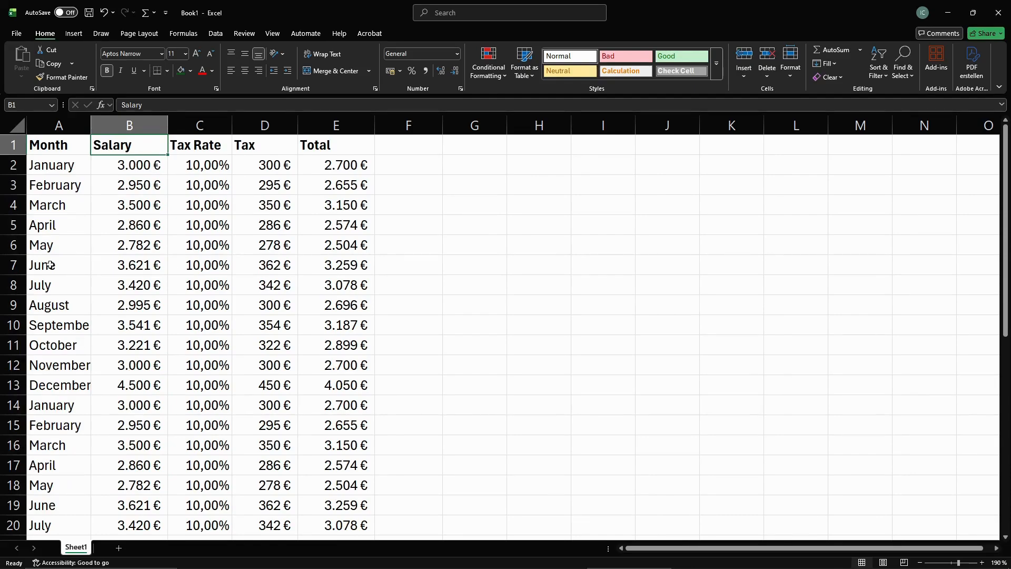
# - Freeze the top row holding the Month, Salary, Tax Rate, Tax and Total headers
pyautogui.moveTo(54, 145); pyautogui.dragTo(311, 151)
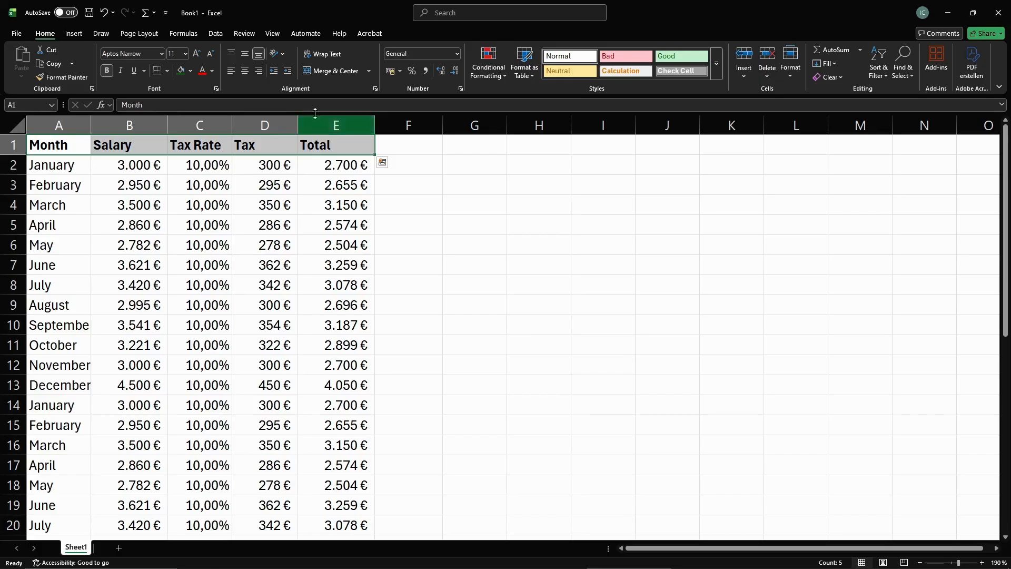
pyautogui.click(272, 33)
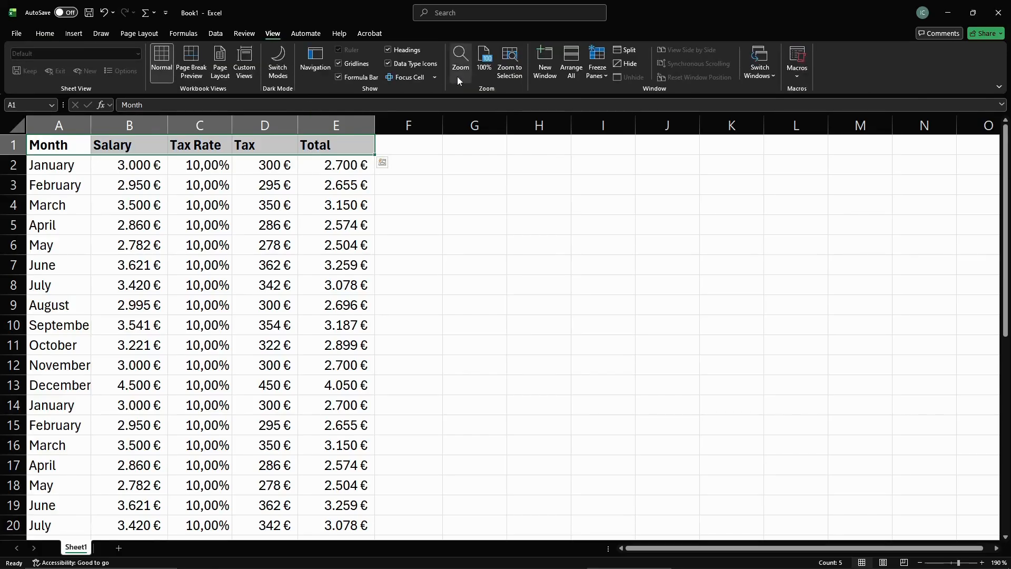
pyautogui.click(600, 74)
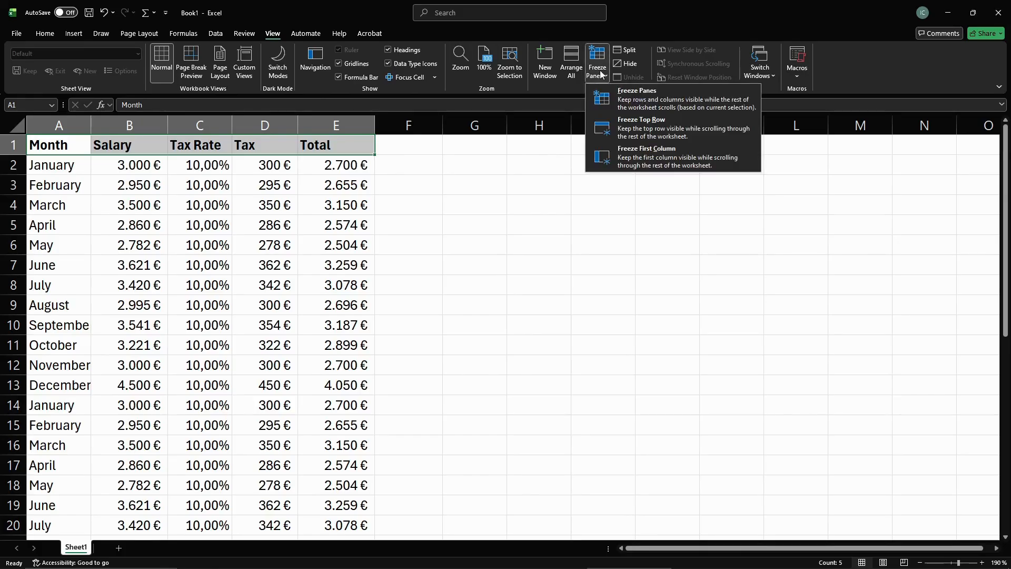
pyautogui.click(667, 131)
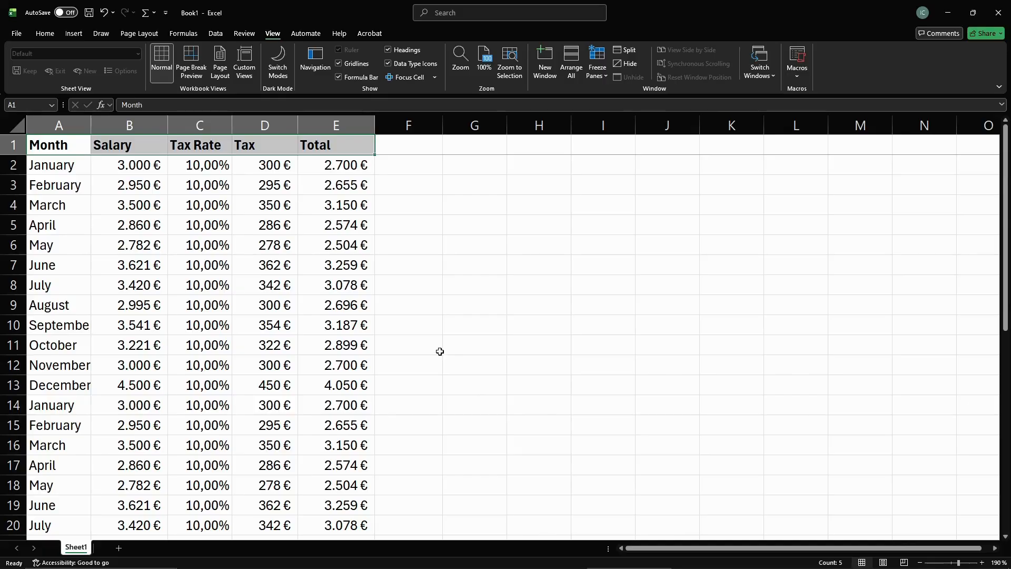
# - Check how the frozen header row behaves down to row 37 and when the sheet is shifted sideways
pyautogui.scroll(-6, 349, 279)
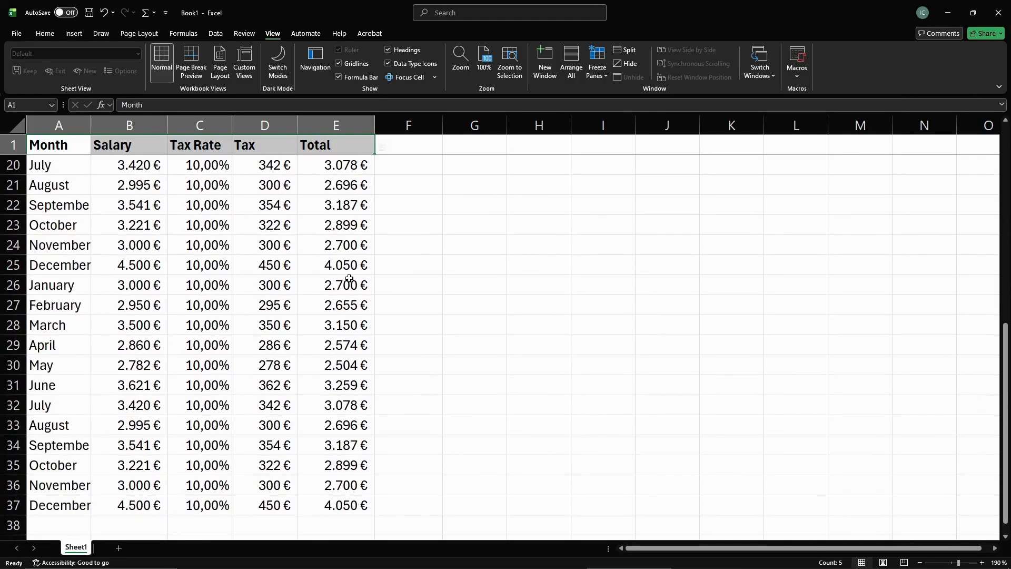
pyautogui.scroll(-1, 349, 279)
pyautogui.scroll(-1, 173, 247)
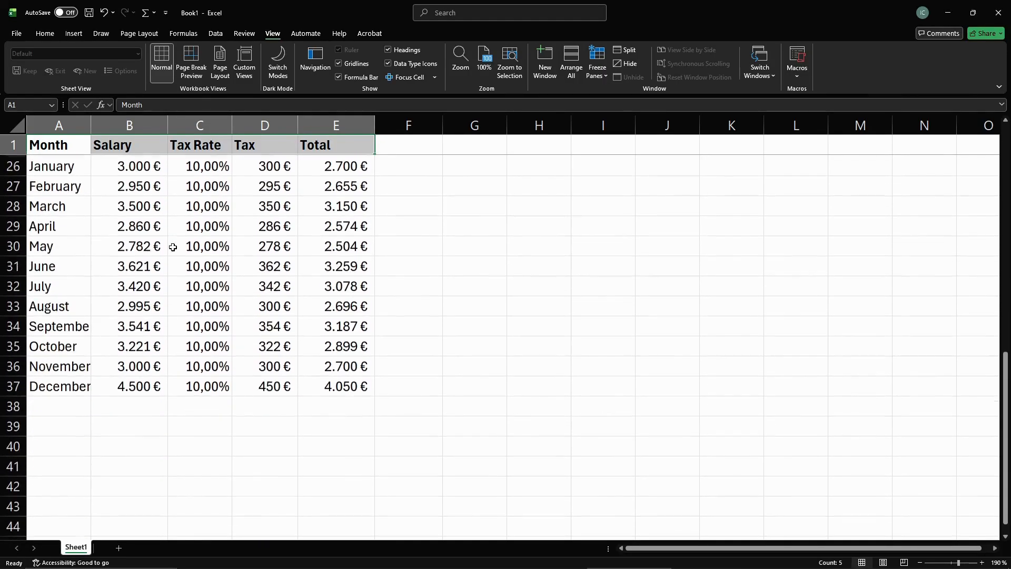
pyautogui.scroll(-2, 100, 258)
pyautogui.scroll(10, 179, 270)
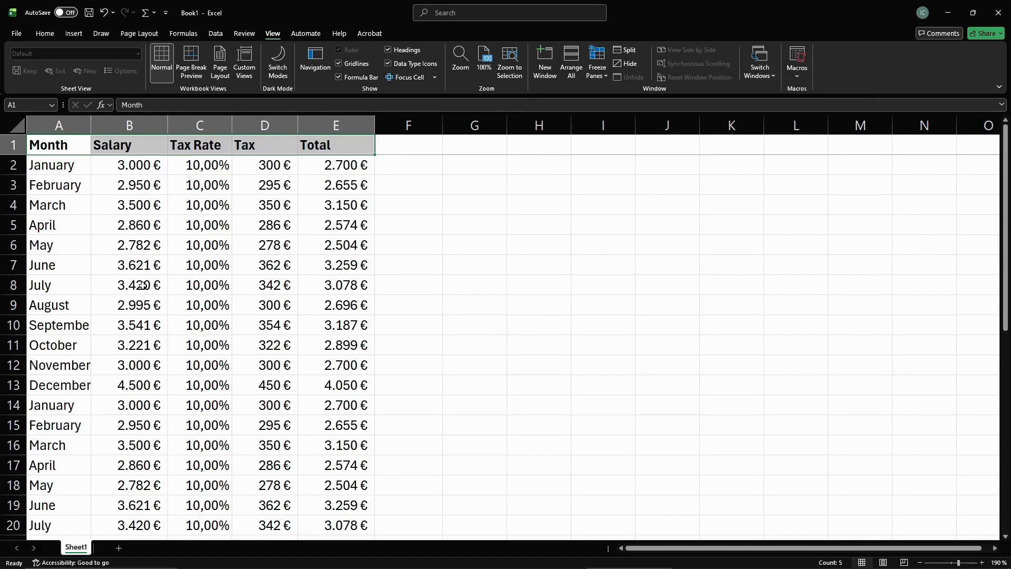
pyautogui.moveTo(638, 549); pyautogui.dragTo(673, 550)
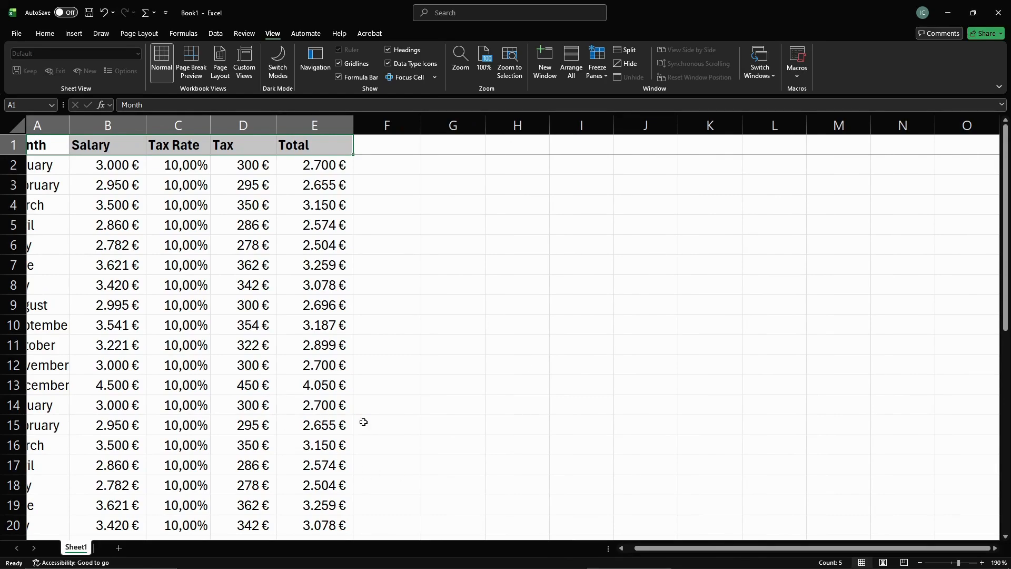
pyautogui.click(551, 548)
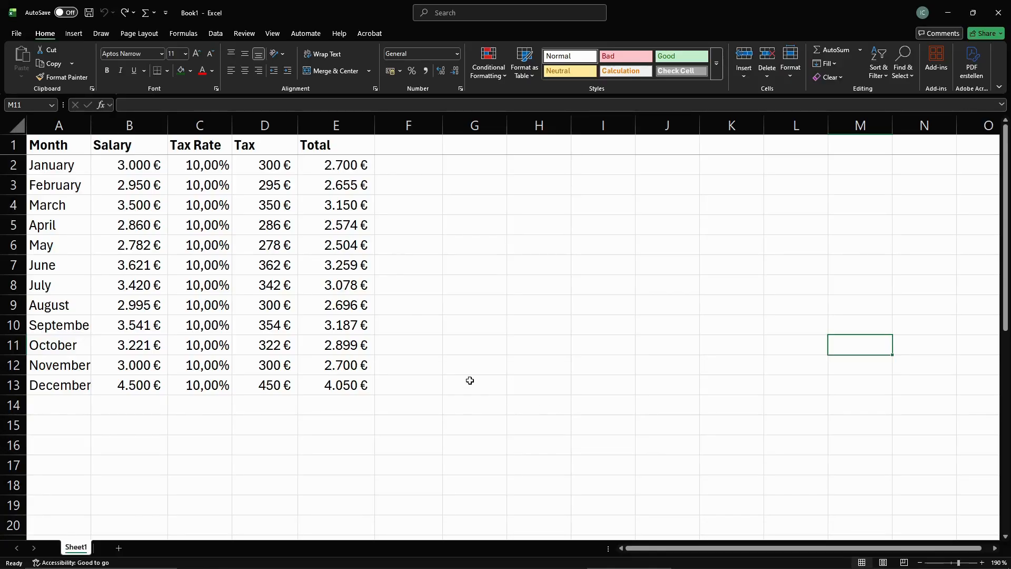
# - Open the chart recommendations for the monthly table A1:E13 and preview the Stacked Area and 100% Stacked Column charts
pyautogui.moveTo(362, 389); pyautogui.dragTo(59, 154)
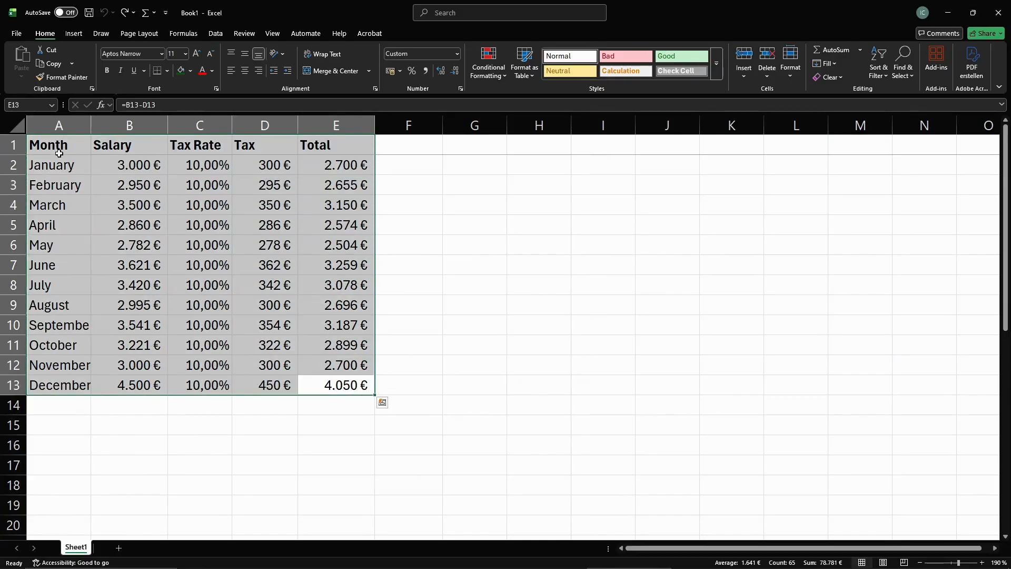
pyautogui.click(73, 34)
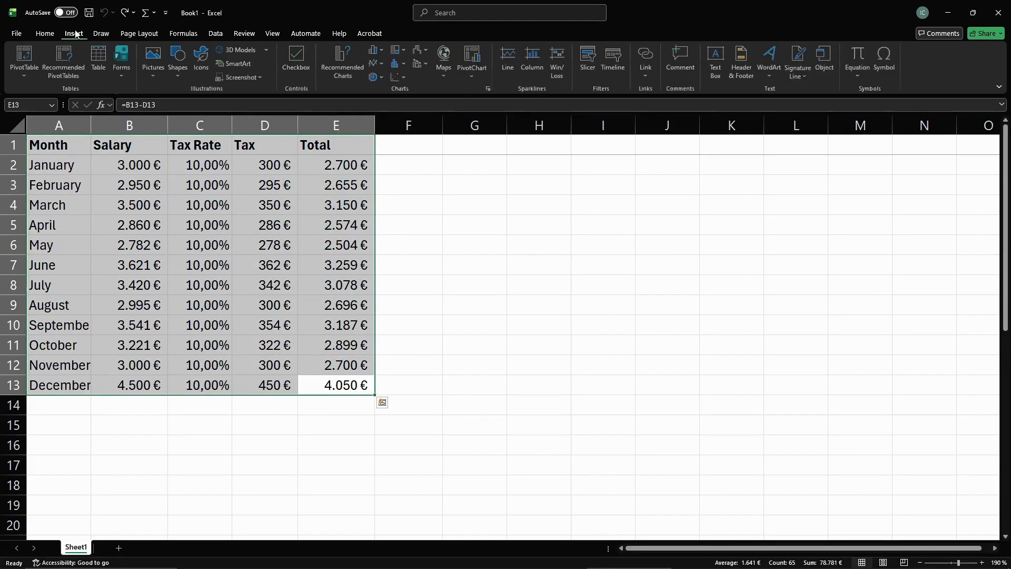
pyautogui.click(344, 72)
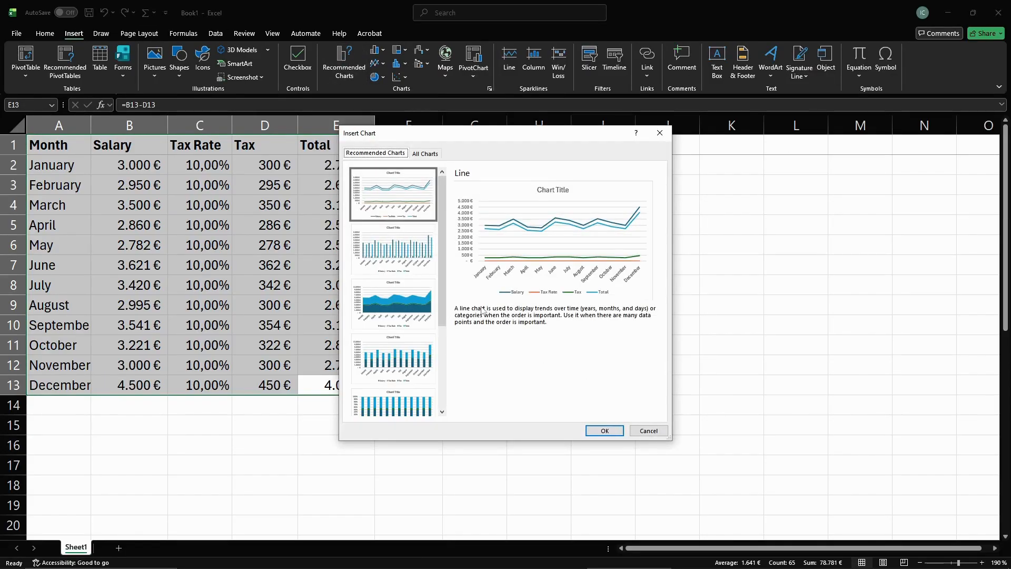
pyautogui.click(395, 260)
pyautogui.click(416, 316)
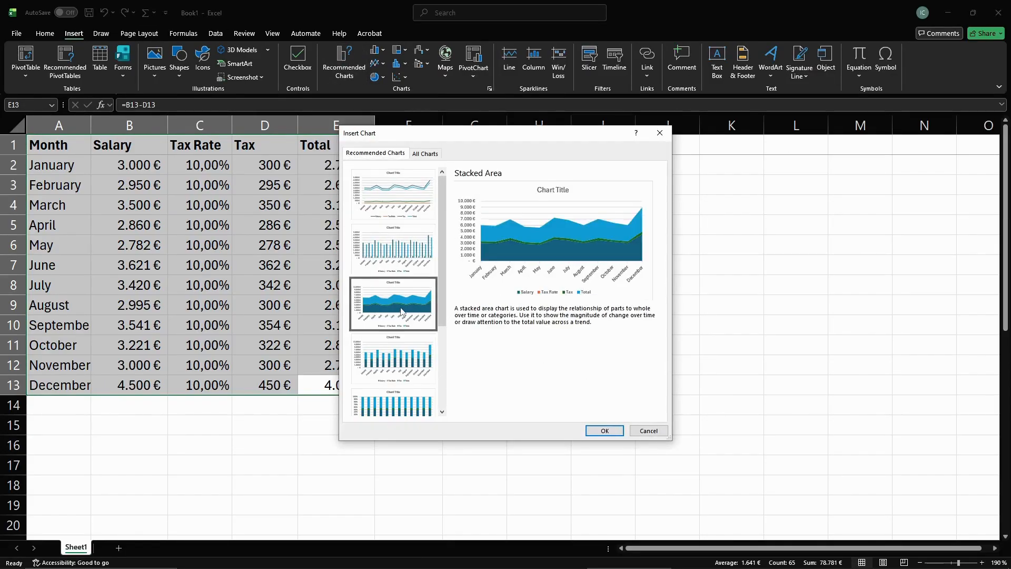
pyautogui.scroll(-3, 395, 290)
pyautogui.click(392, 237)
pyautogui.click(393, 260)
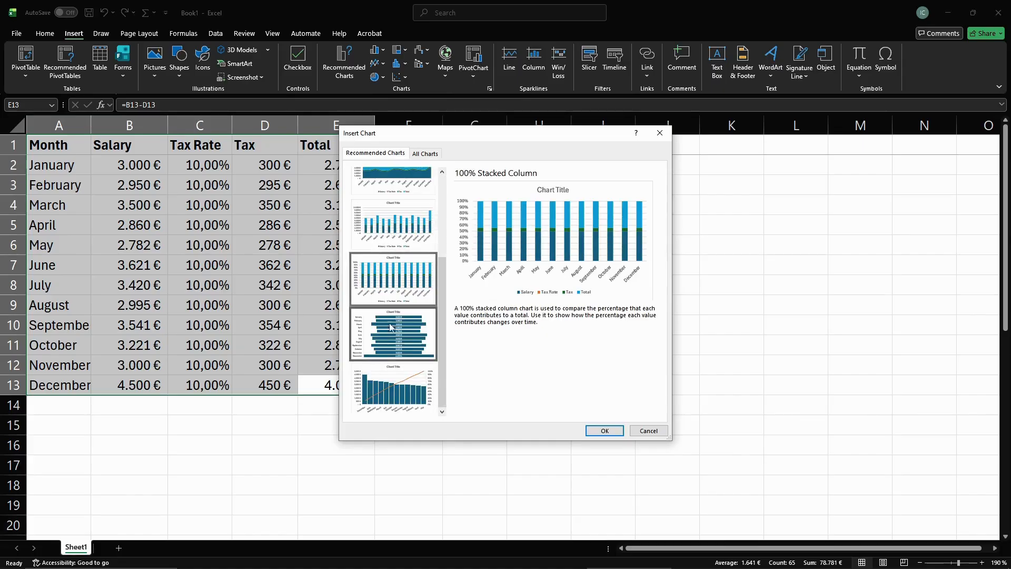
# - Browse all chart types, insert a Clustered Column chart of the monthly table, and move it beside the data
pyautogui.click(432, 154)
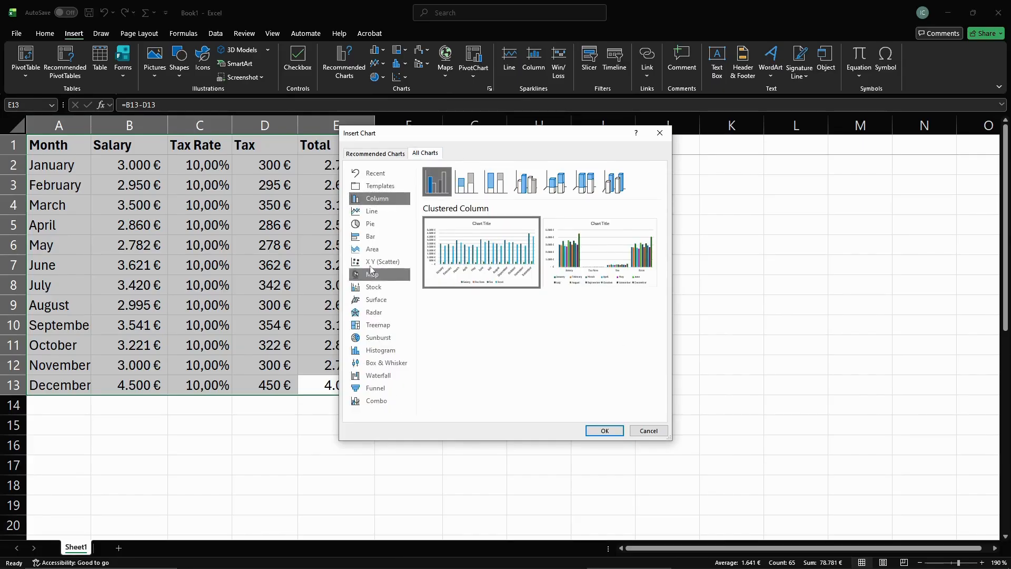
pyautogui.click(370, 224)
pyautogui.click(374, 236)
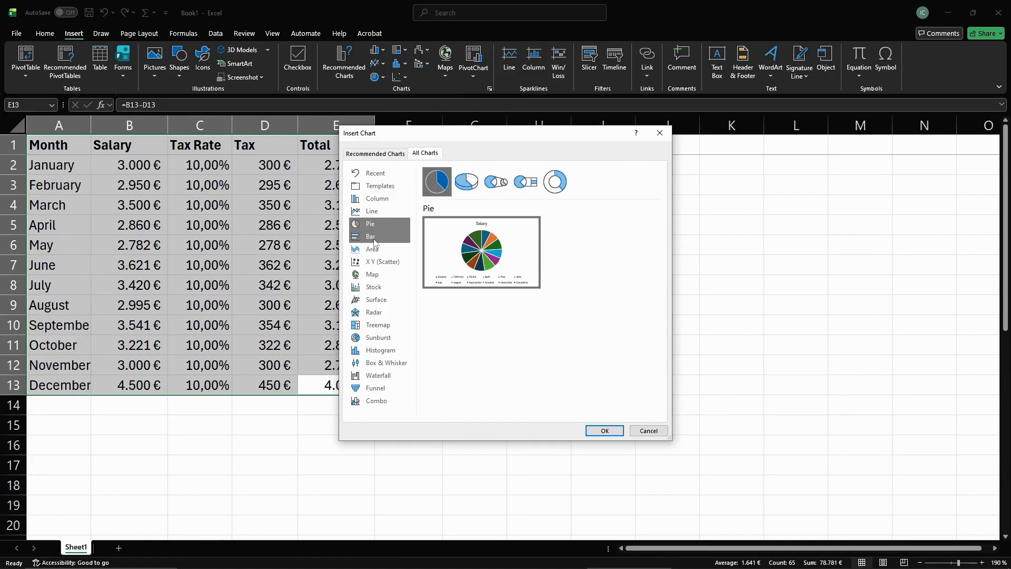
pyautogui.click(377, 203)
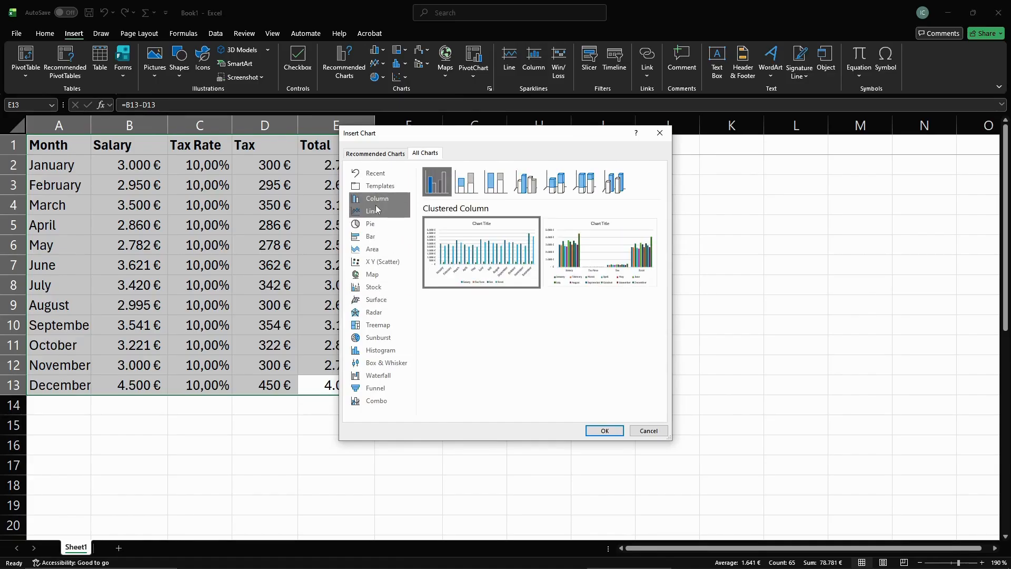
pyautogui.click(605, 431)
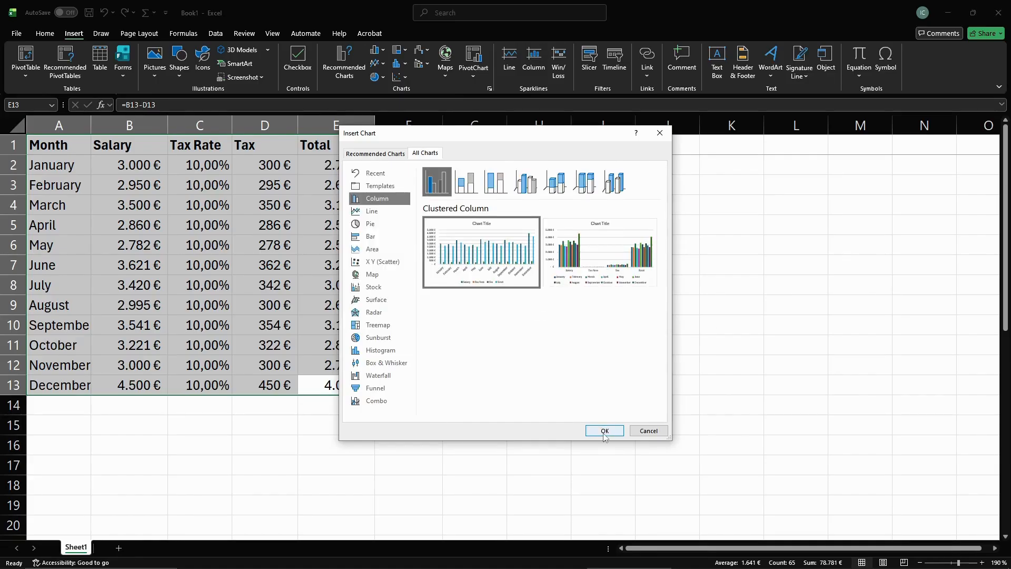
pyautogui.moveTo(604, 216); pyautogui.dragTo(654, 173)
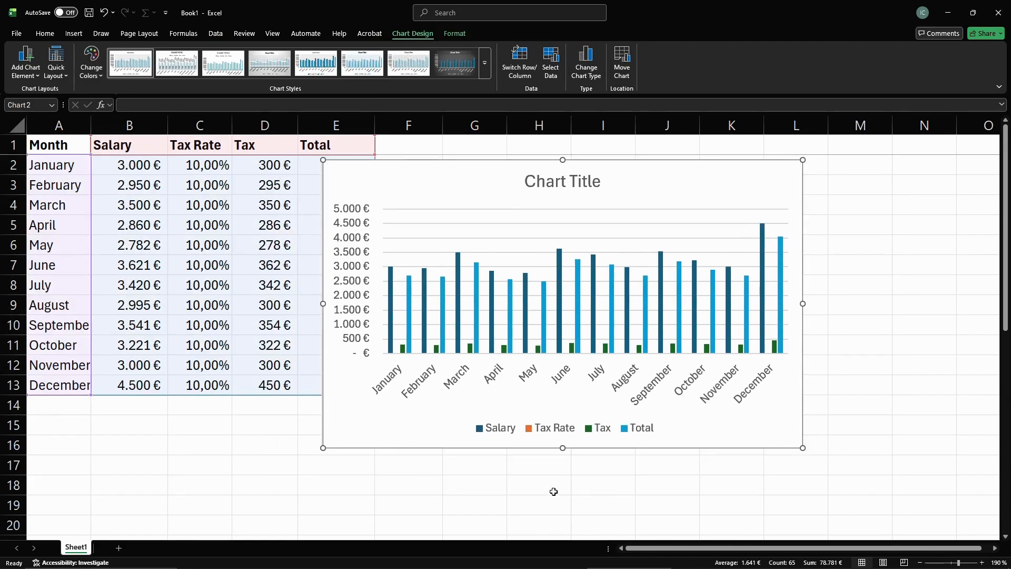
# - Recolor the column chart with the second Colorful palette, try the fourth chart style, and apply the first style
pyautogui.click(92, 74)
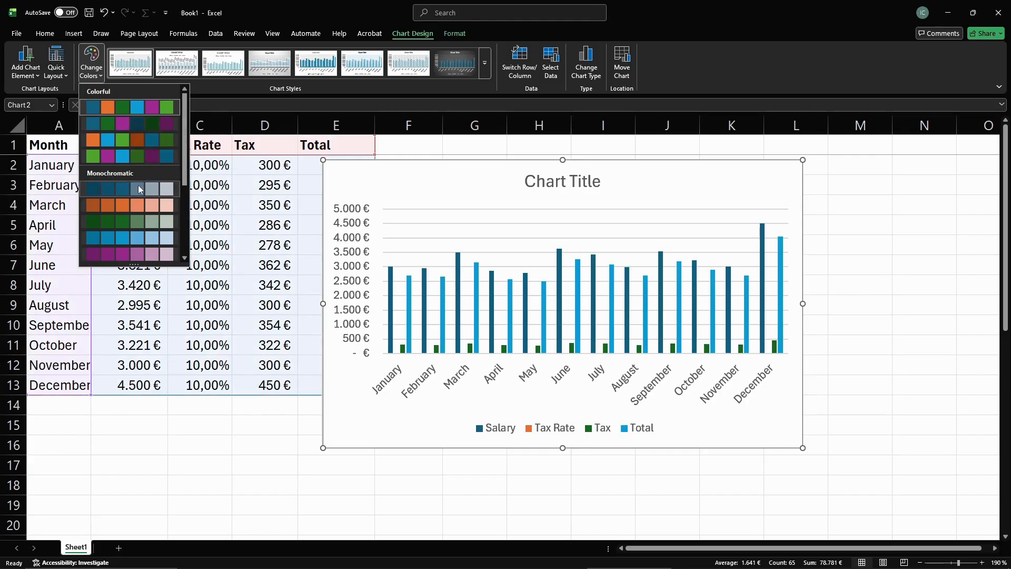
pyautogui.click(118, 126)
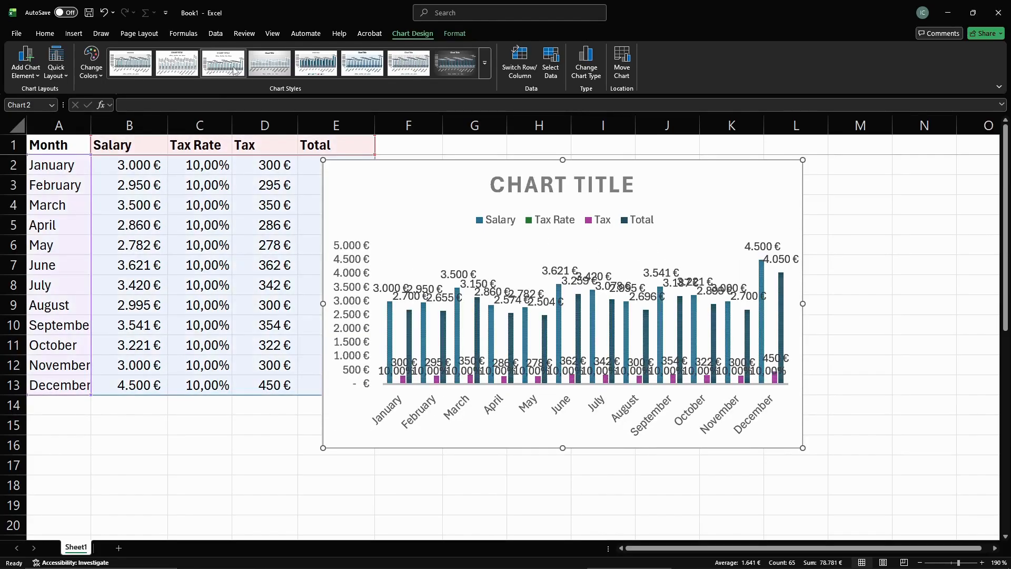
pyautogui.click(281, 68)
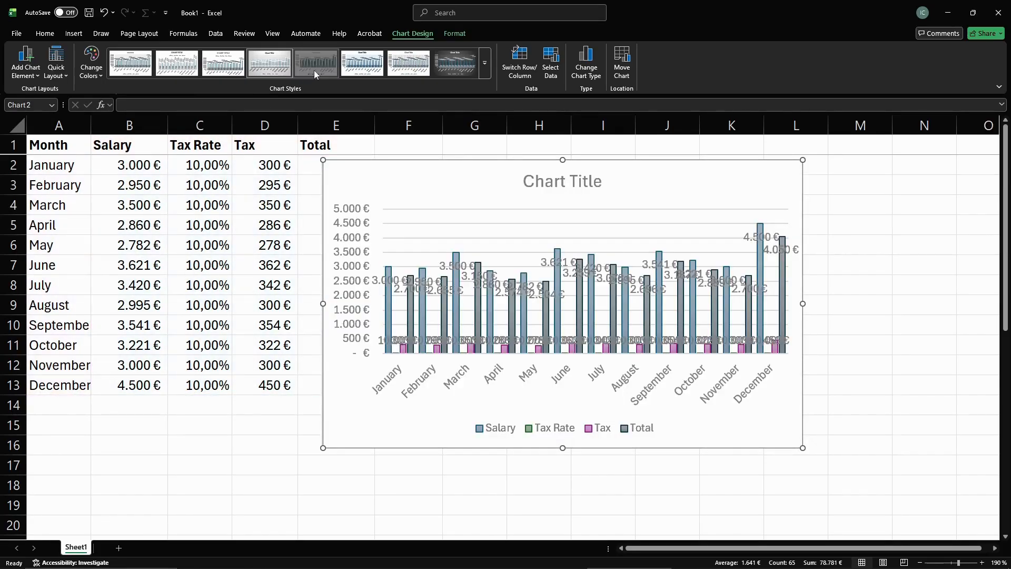
pyautogui.click(130, 63)
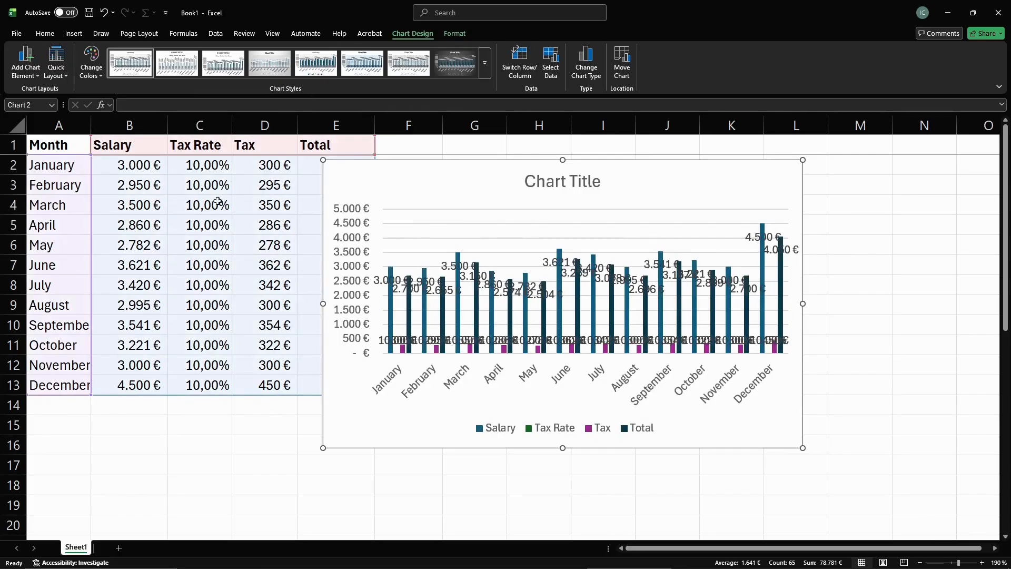
# - Delete the column chart from the sheet
pyautogui.click(687, 176)
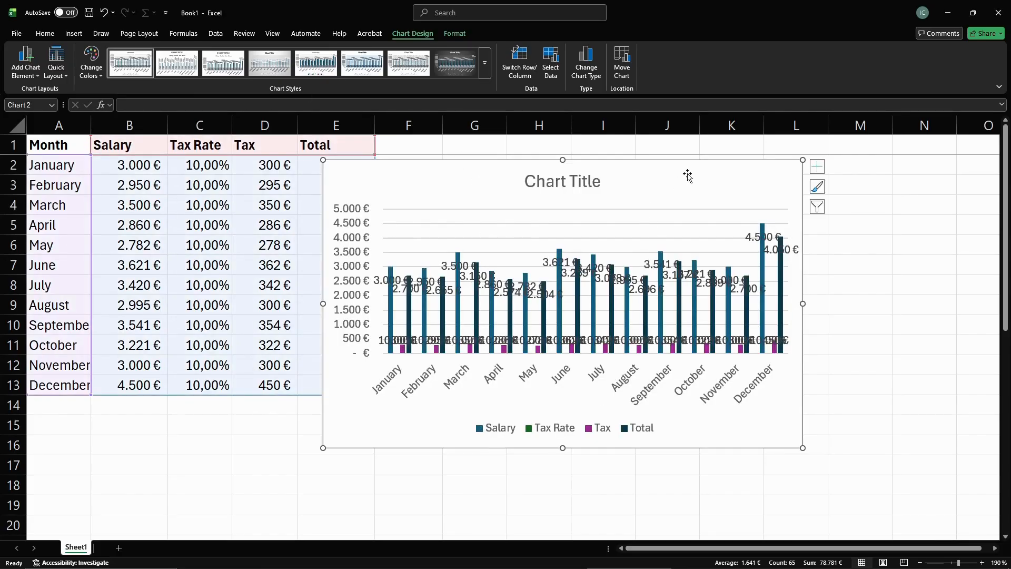
pyautogui.press('Delete')
pyautogui.click(602, 213)
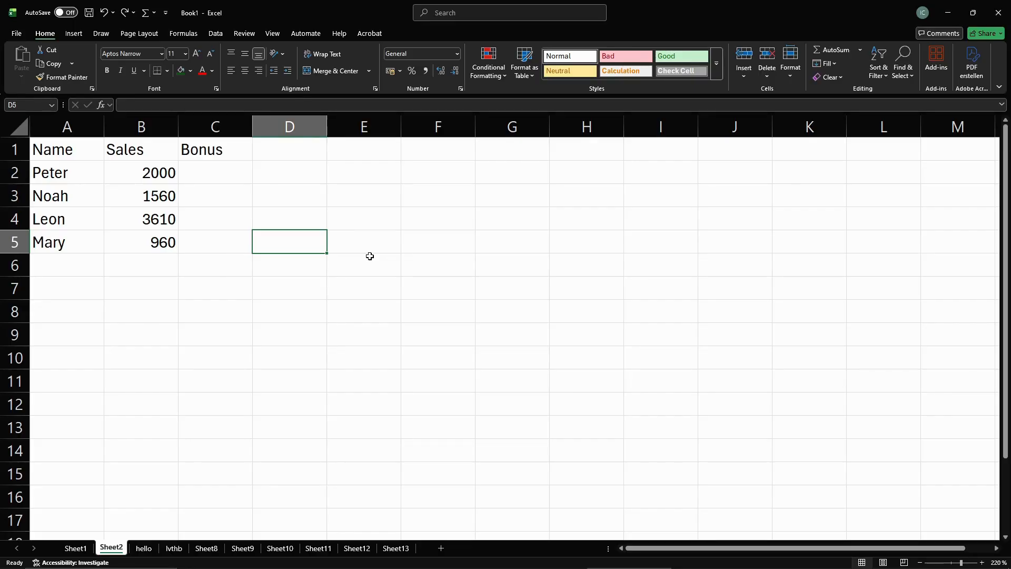
# - Examine the names in A2:A5 and the sales in B2:B5, and select the first Bonus cell C2
pyautogui.click(61, 172)
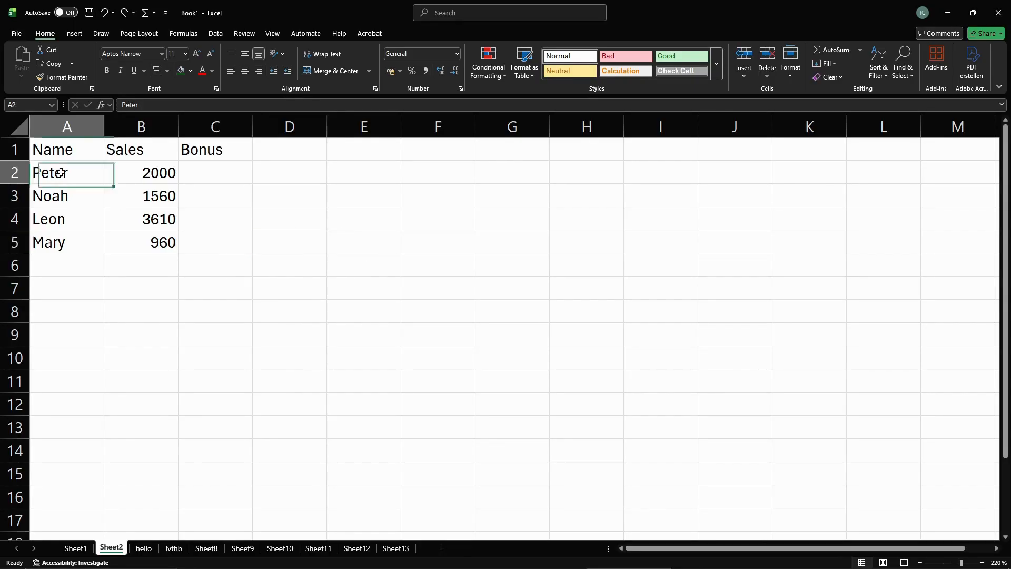
pyautogui.moveTo(61, 172); pyautogui.dragTo(67, 241)
pyautogui.moveTo(148, 173); pyautogui.dragTo(153, 244)
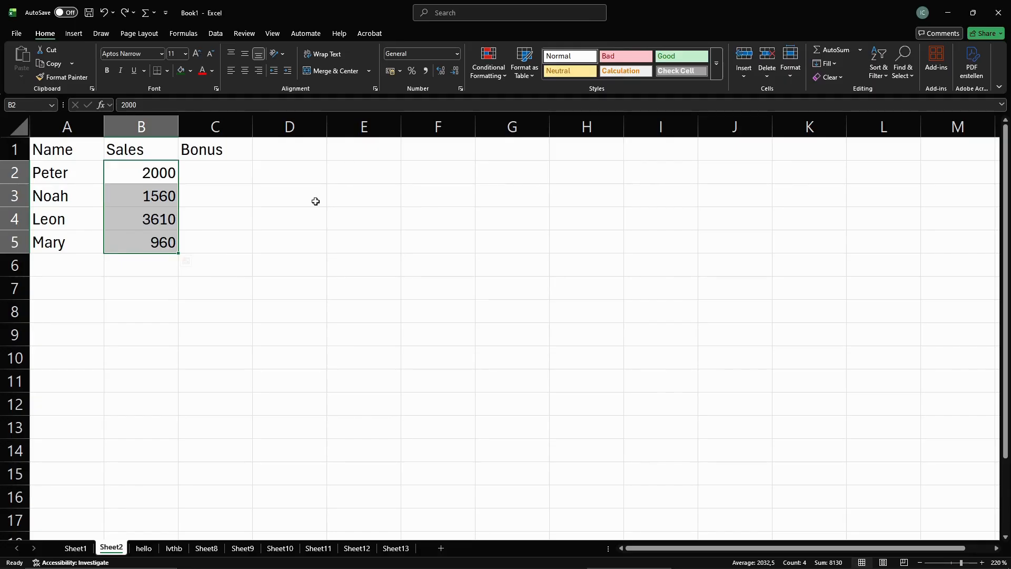
pyautogui.click(205, 169)
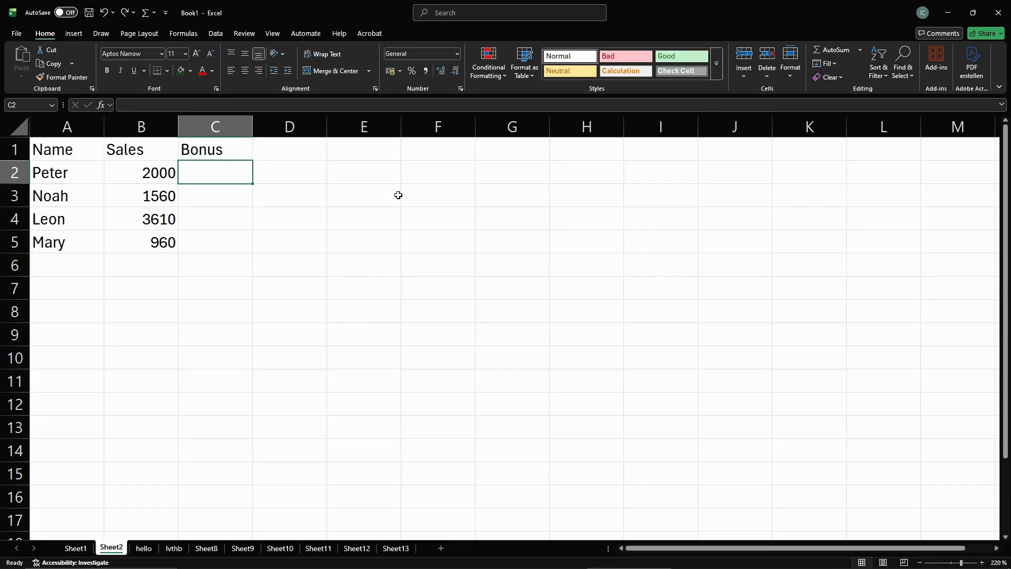
# - Enter the formula =IF(B2>1800; "Bonus"; "No Bonus") in the first Bonus cell C2
pyautogui.write('=')
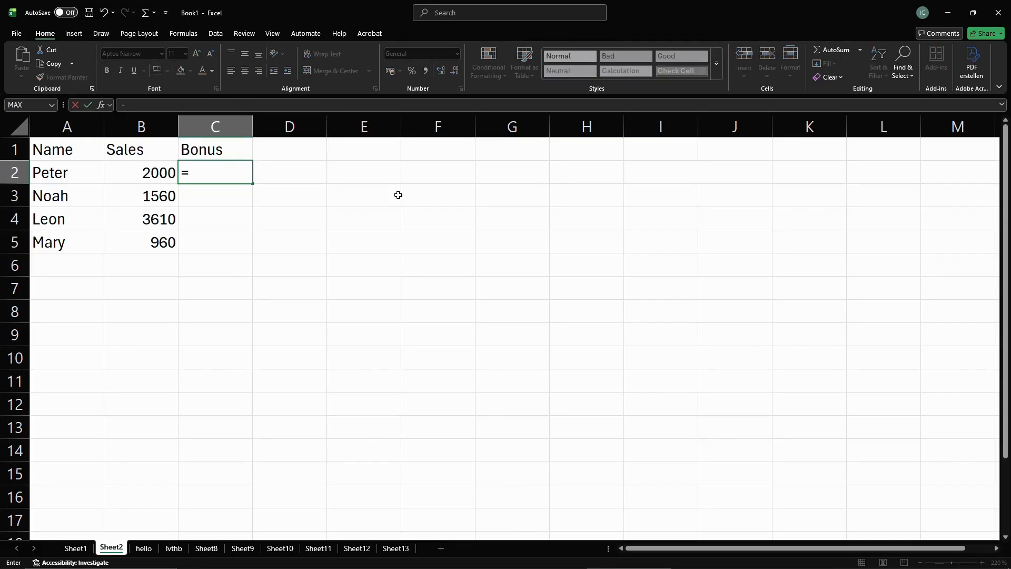
pyautogui.write('IF')
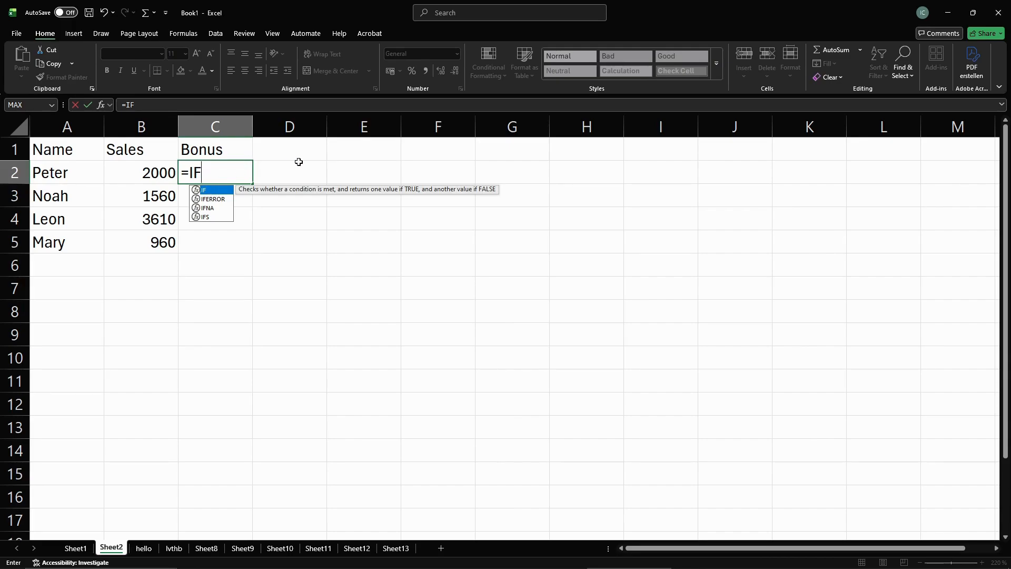
pyautogui.press('Return')
pyautogui.click(218, 172)
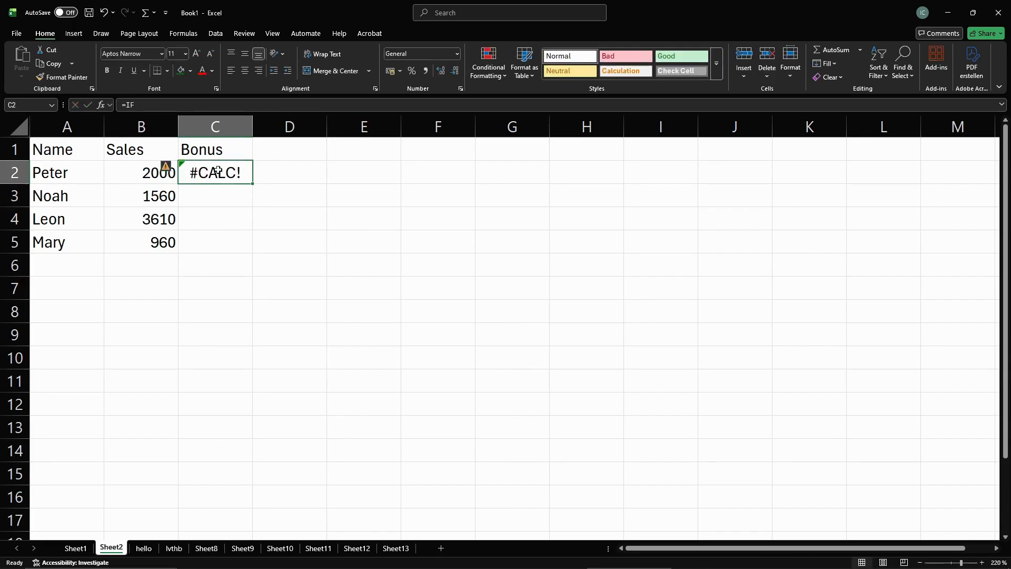
pyautogui.doubleClick(218, 172)
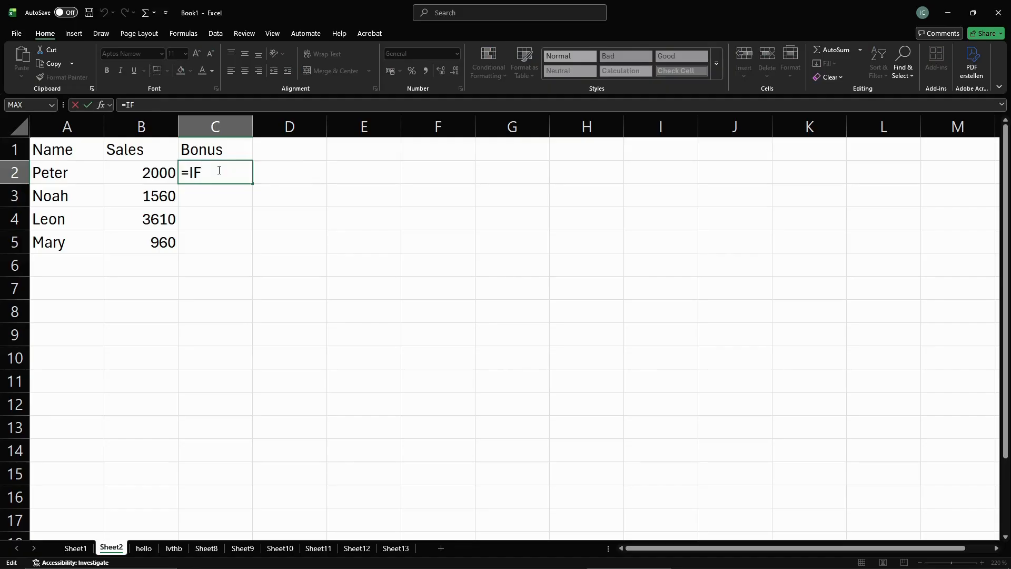
pyautogui.write('(')
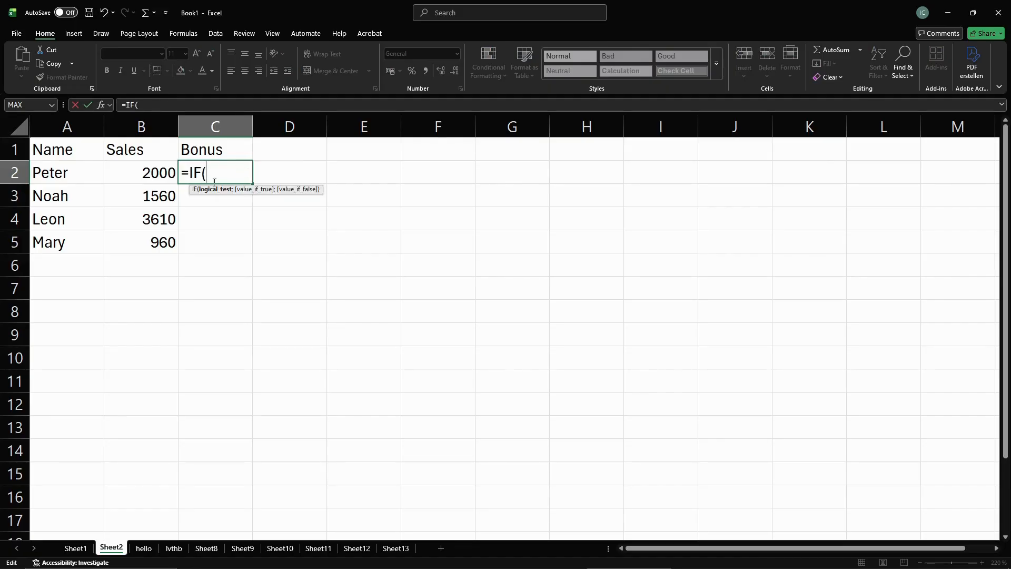
pyautogui.click(151, 171)
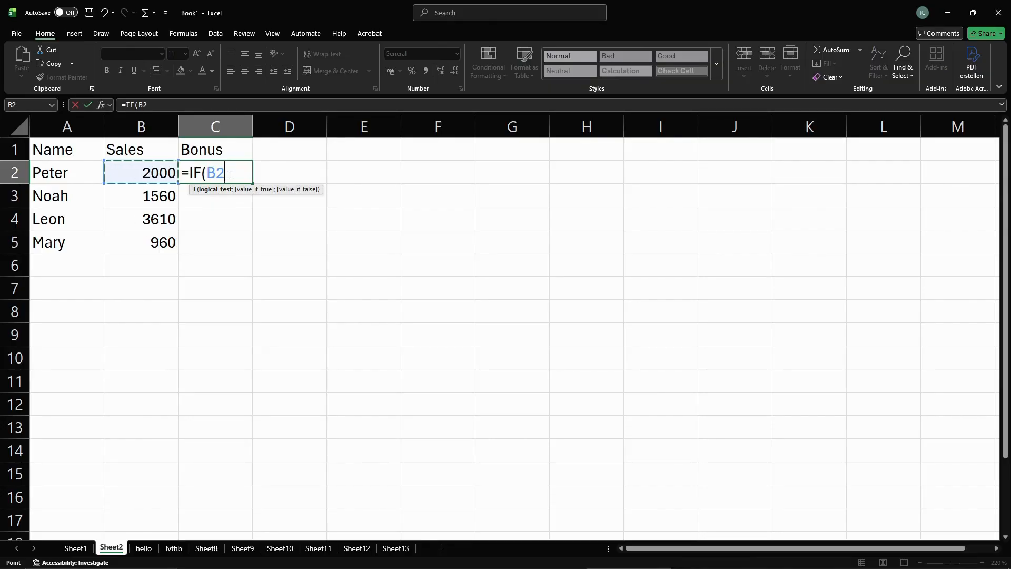
pyautogui.write('>1800')
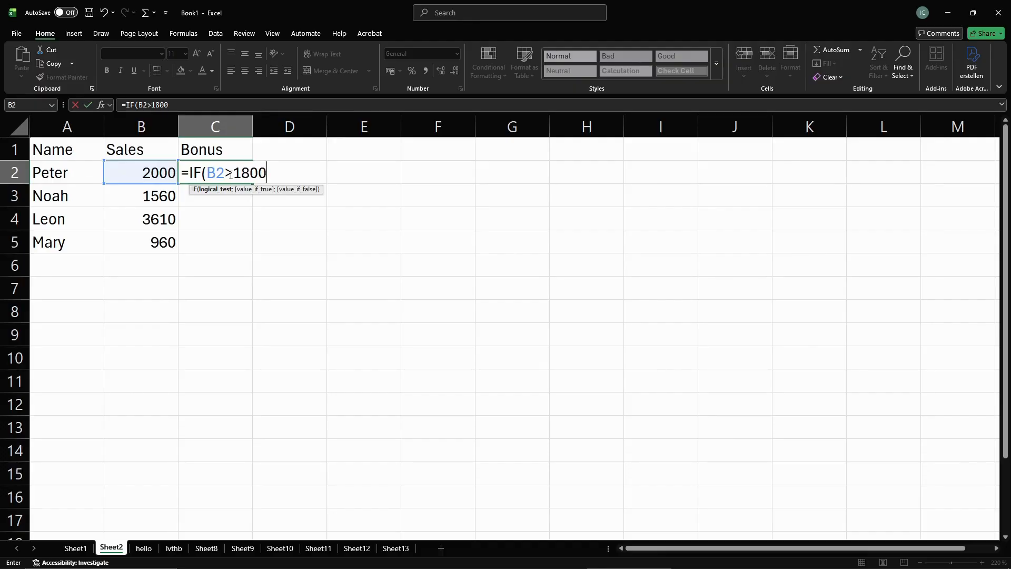
pyautogui.write(';')
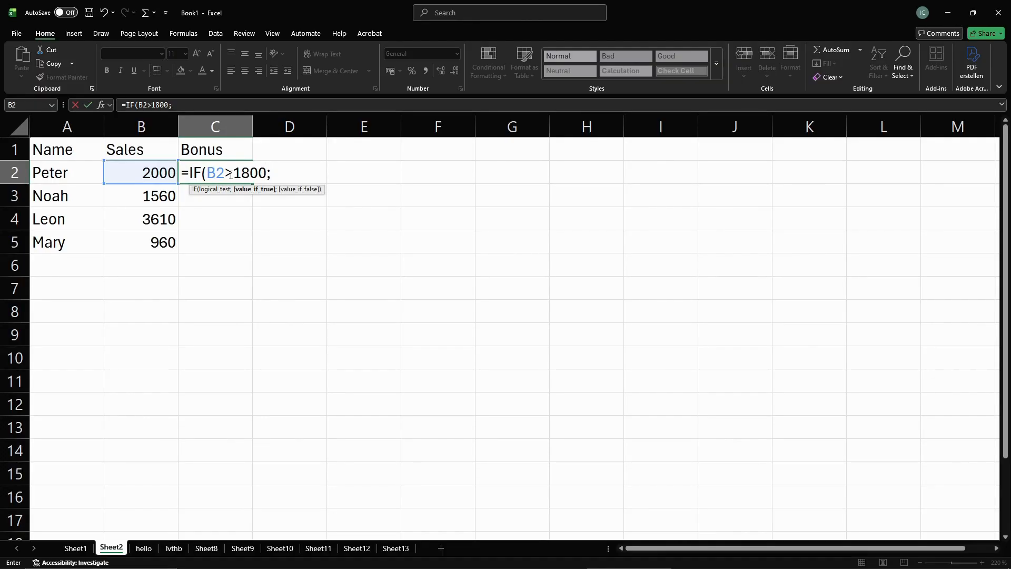
pyautogui.write(' "Bonus"')
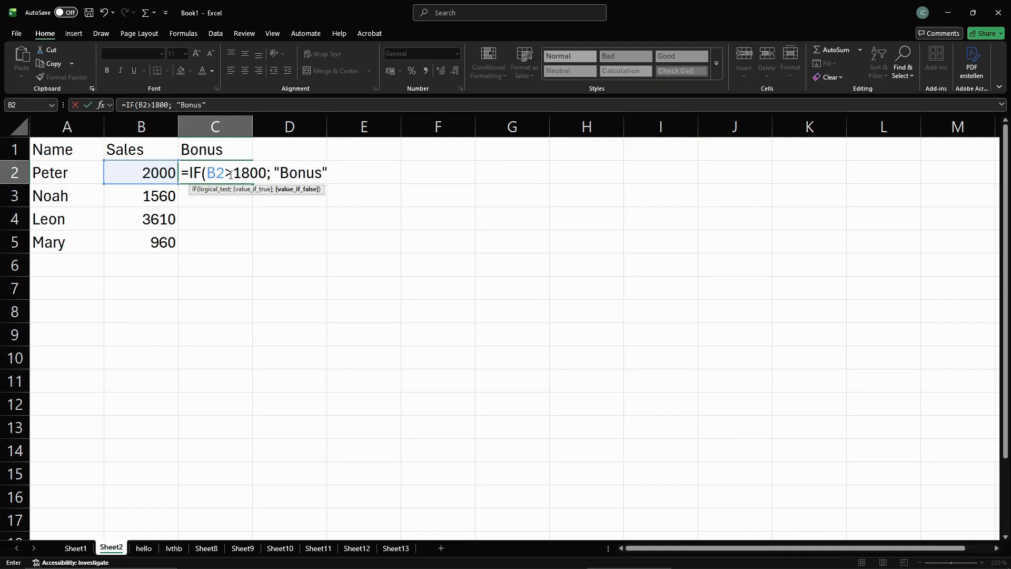
pyautogui.write('; "No Bonus"')
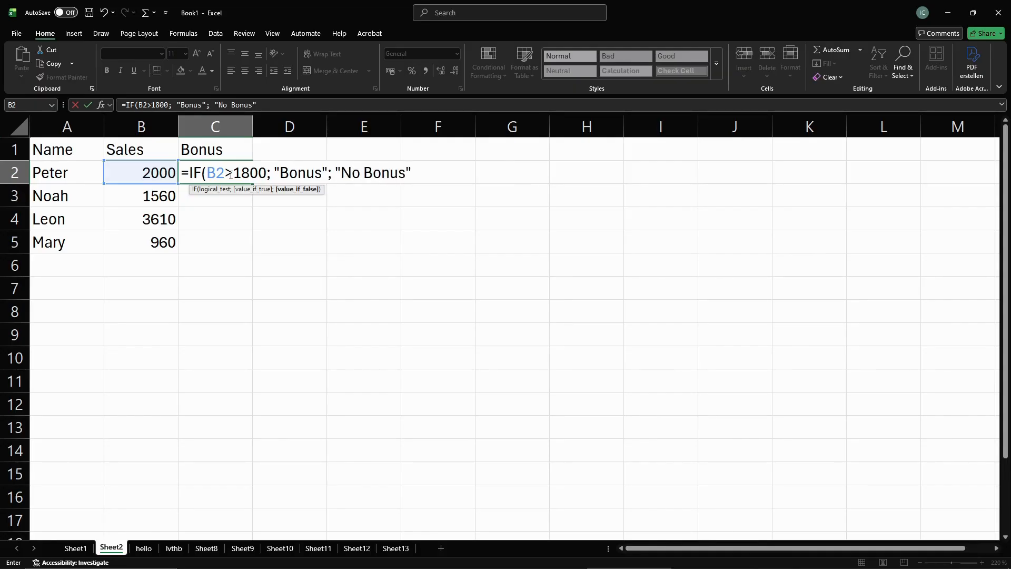
pyautogui.write(')')
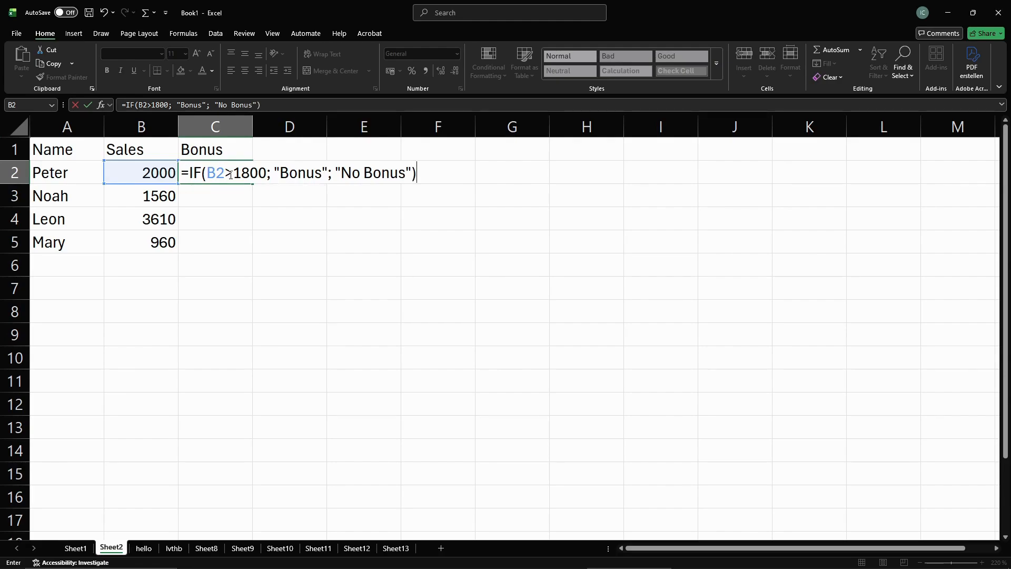
pyautogui.press('Return')
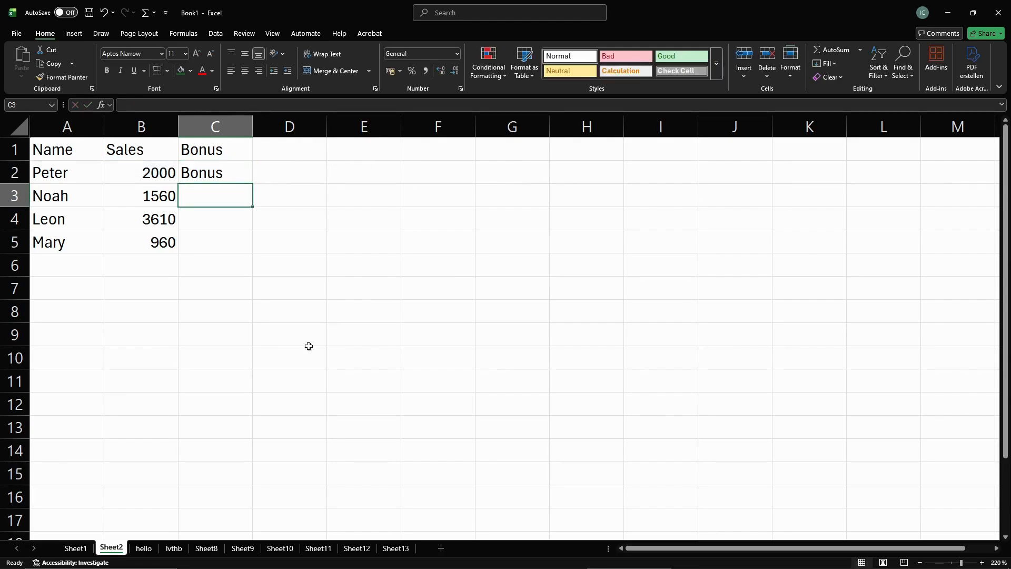
# - Check the sales value in B2 against C2, and autofill the IF formula from C2 down to C5
pyautogui.click(157, 175)
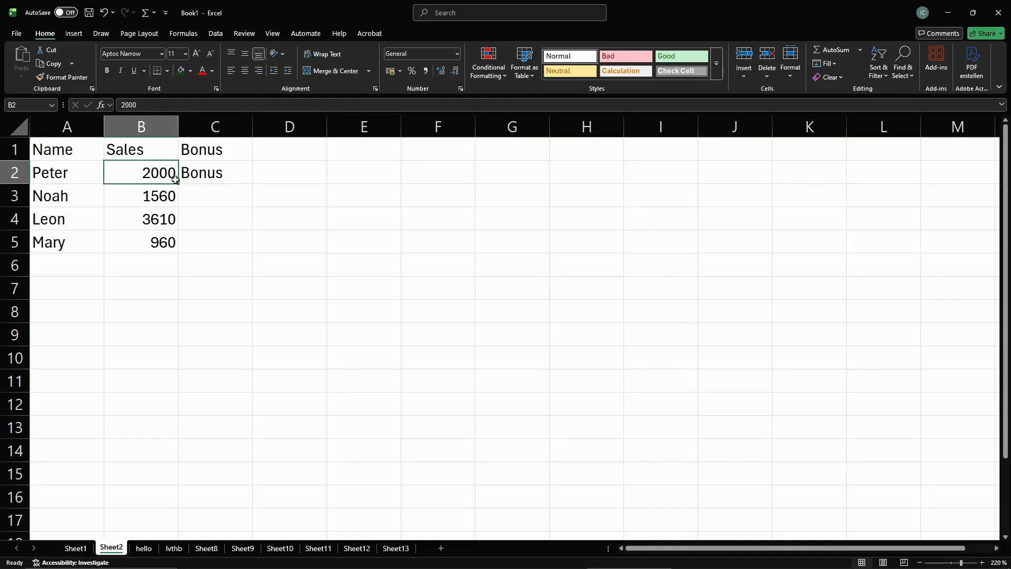
pyautogui.click(207, 173)
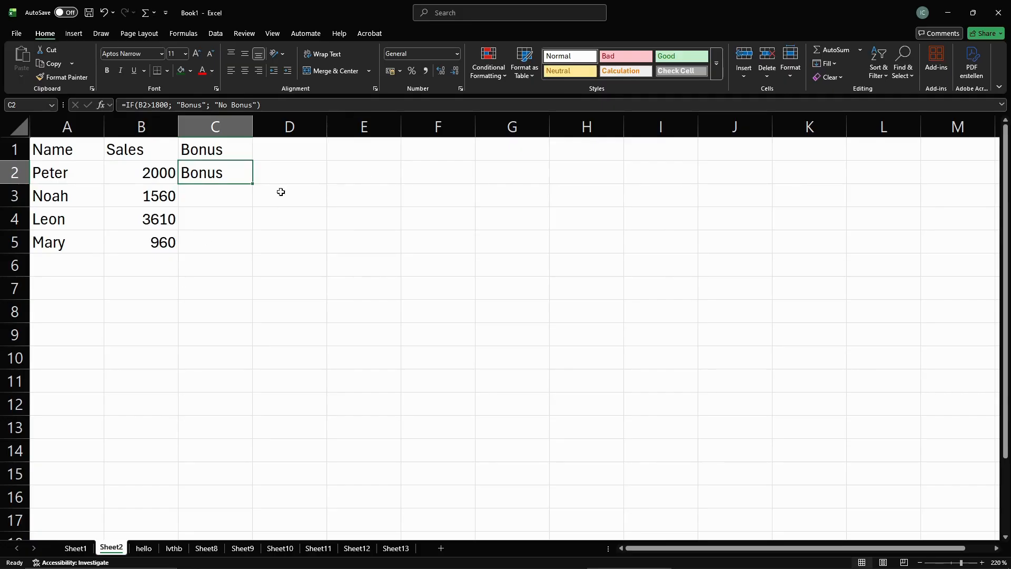
pyautogui.moveTo(252, 184); pyautogui.dragTo(252, 252)
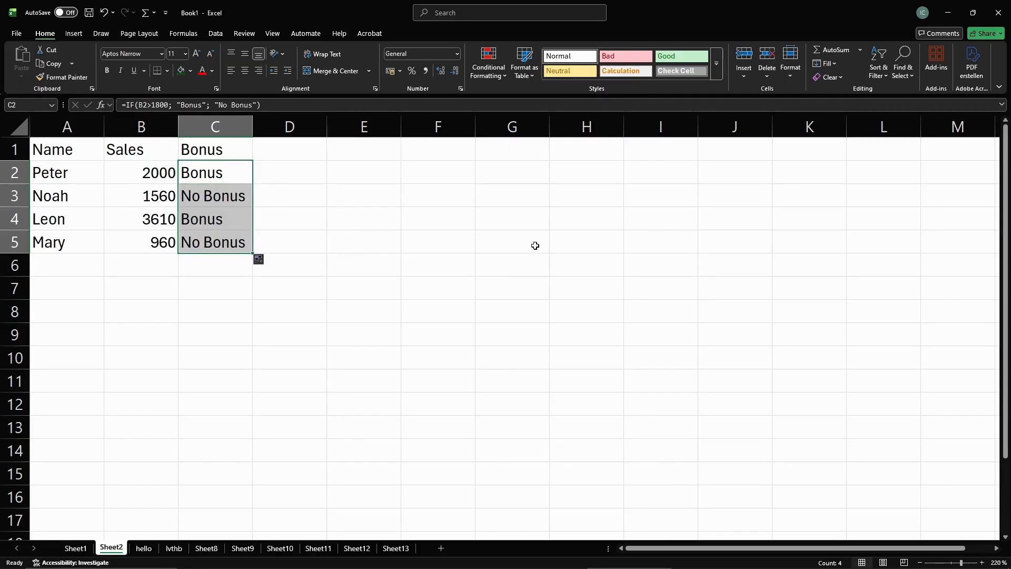
pyautogui.click(534, 244)
# - Examine the filled IF formulas in C3, C4 and C5, and leave the table by selecting an empty cell
pyautogui.click(214, 199)
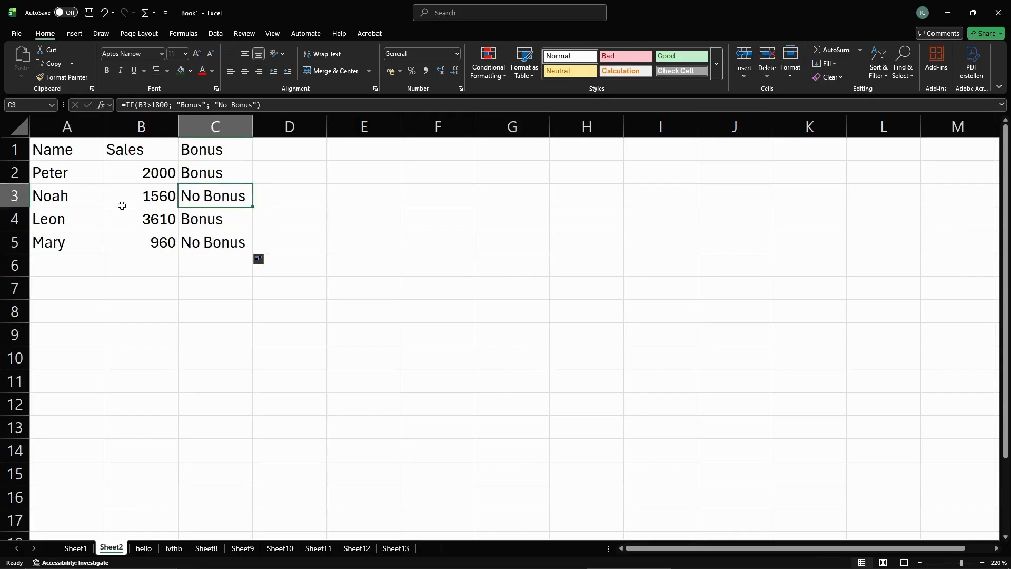
pyautogui.click(226, 221)
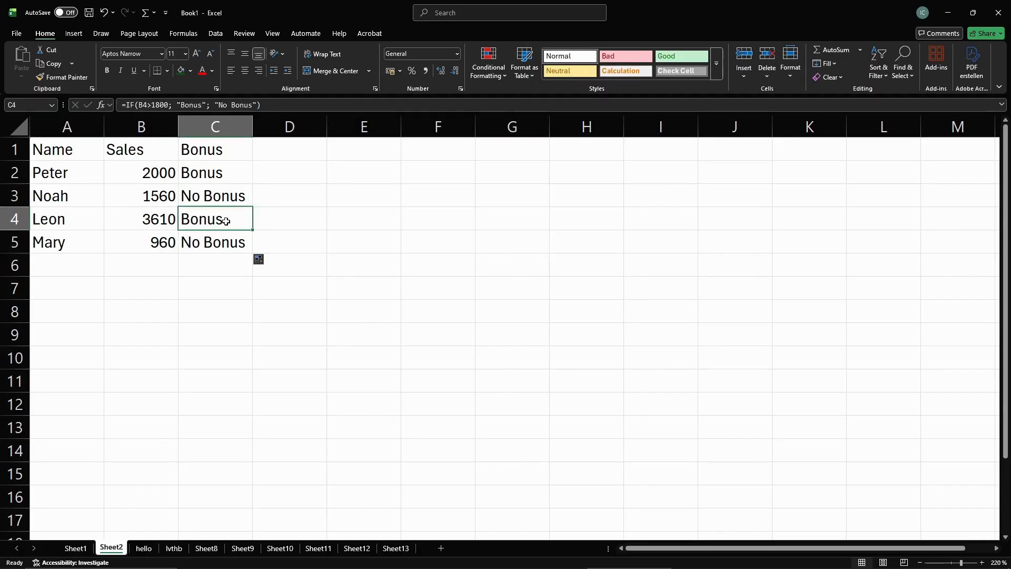
pyautogui.click(225, 246)
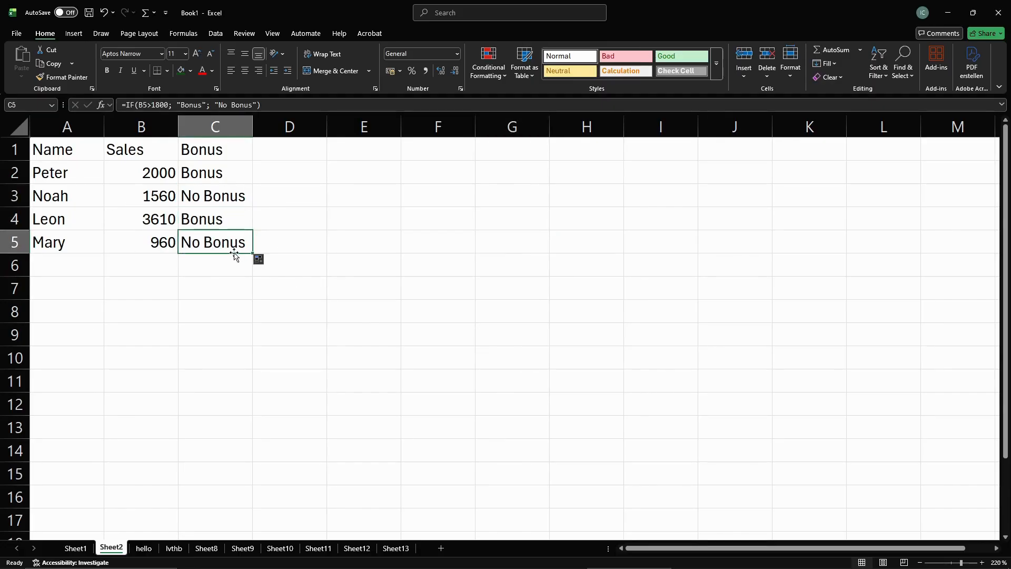
pyautogui.click(353, 273)
pyautogui.doubleClick(354, 273)
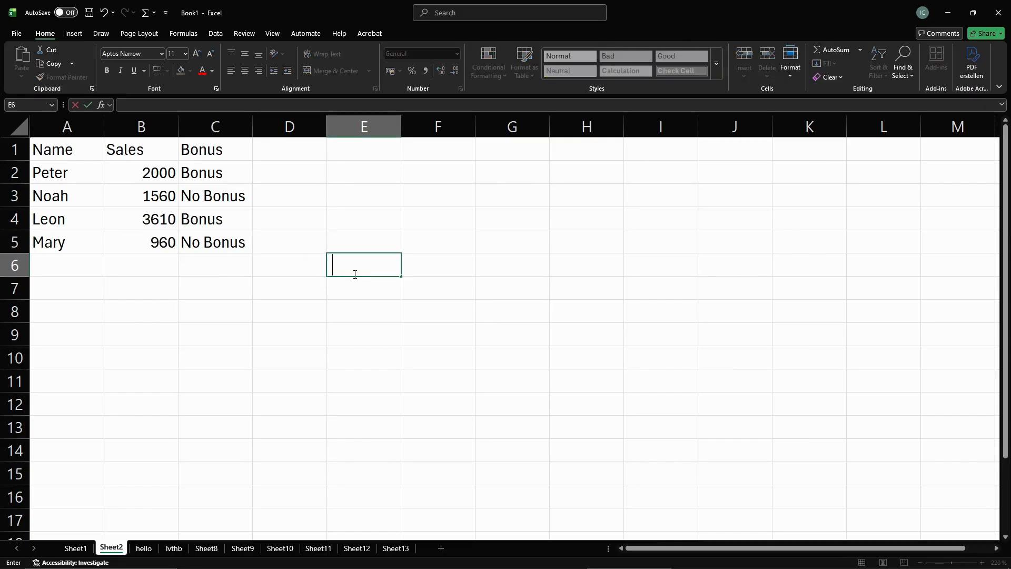
pyautogui.click(374, 220)
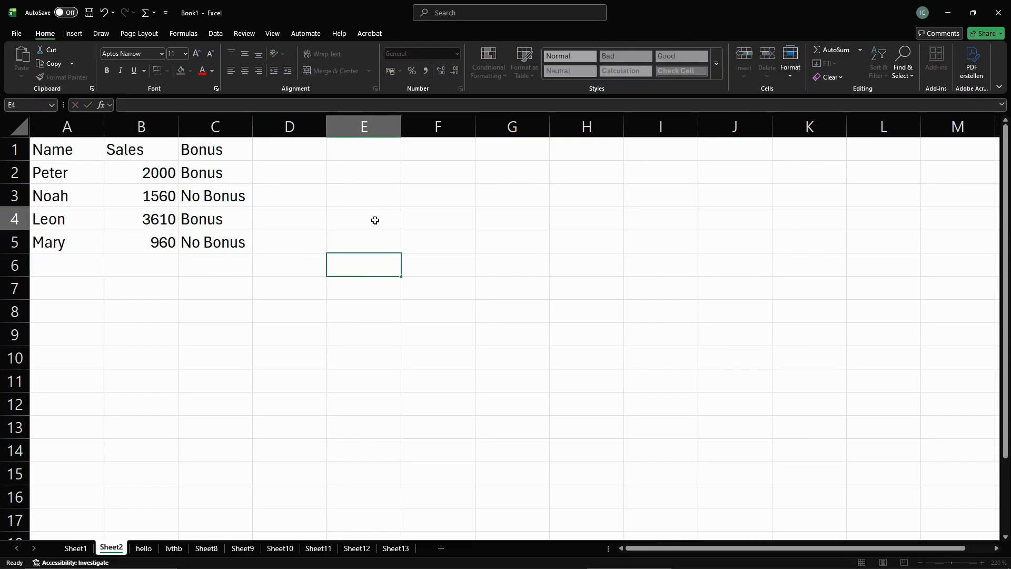